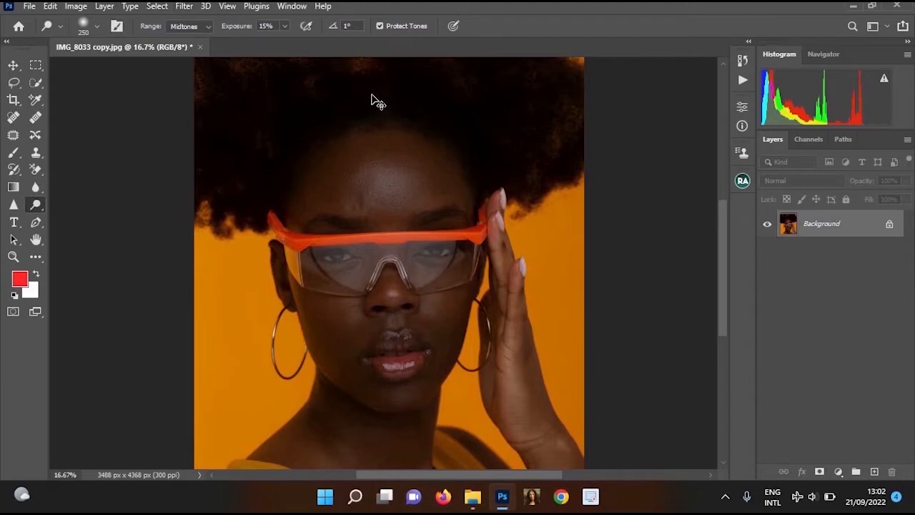
Duplicate the Background layer as "Background copy" within the same document
key(ctrl+j)
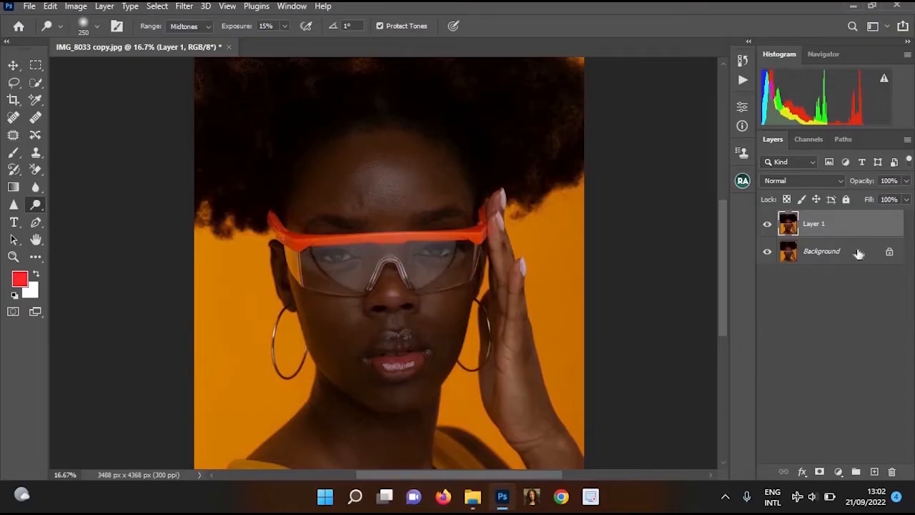
key(ctrl+z)
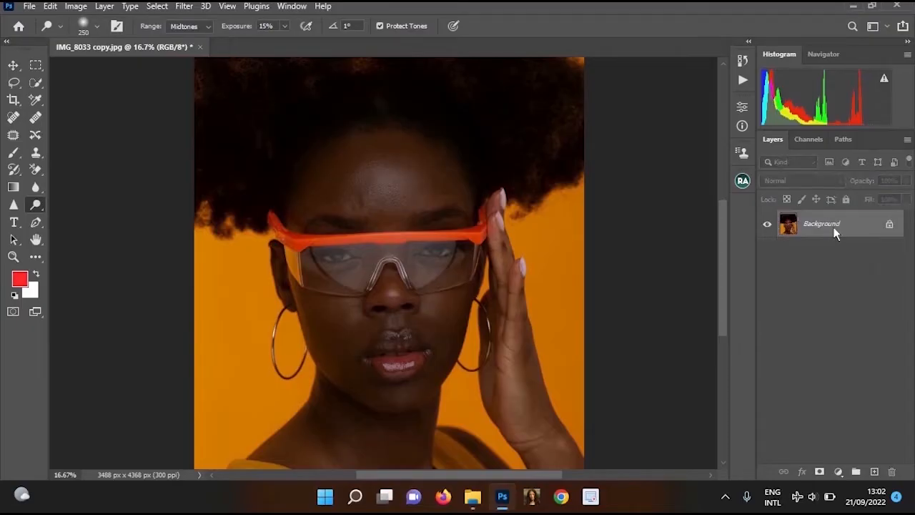
right_click(833, 227)
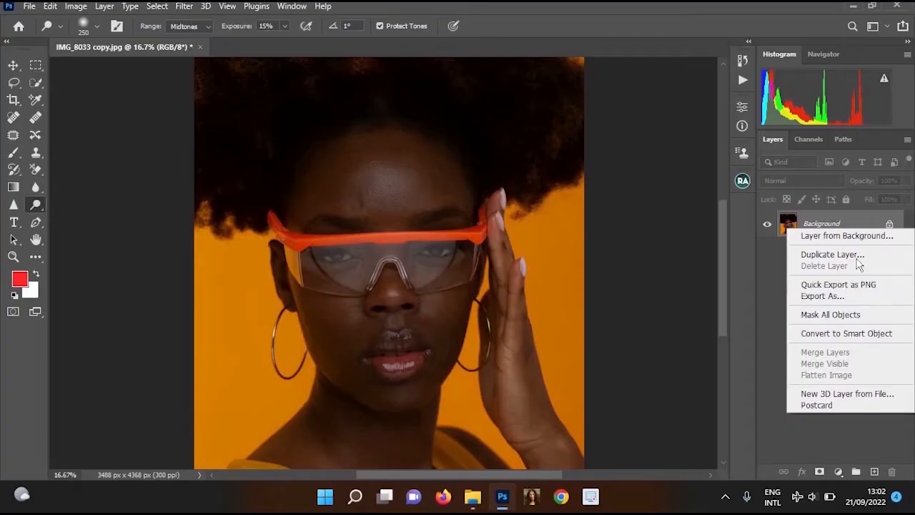
click(828, 254)
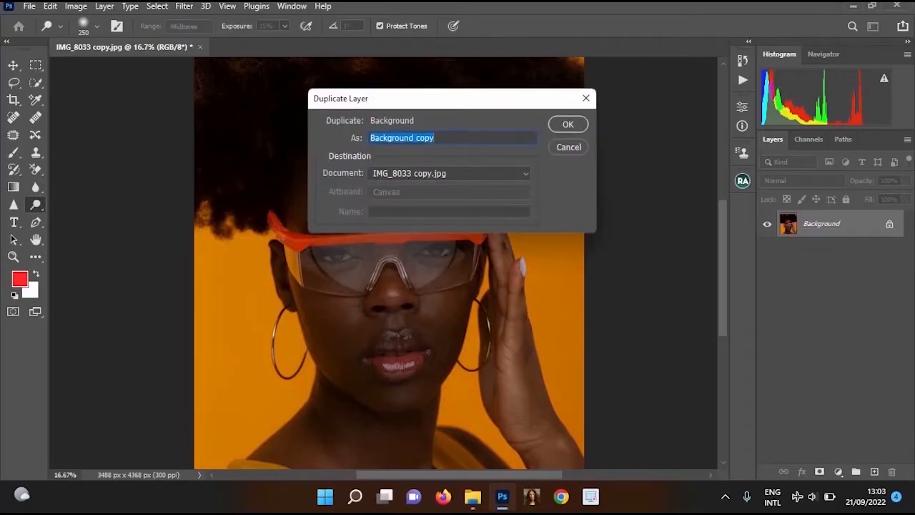
text(reoa)
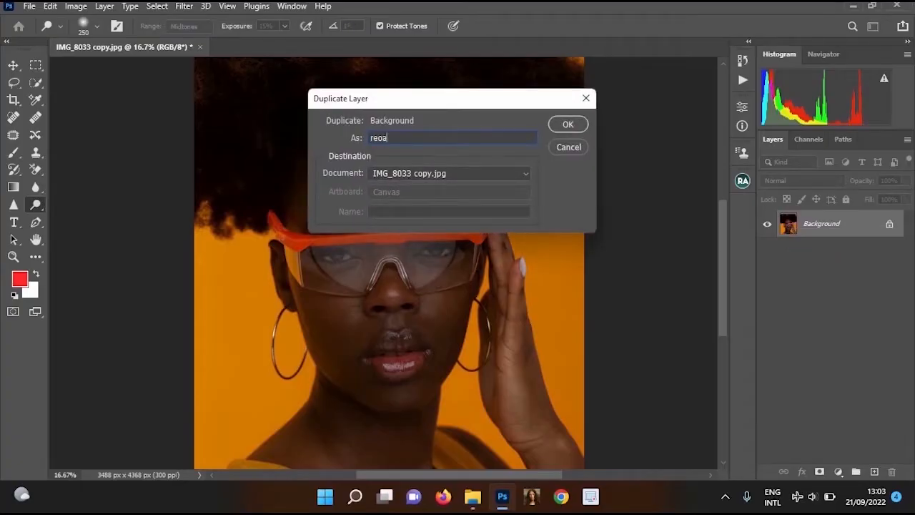
text(l)
key(BackSpace)
key(BackSpace)
key(BackSpace)
key(BackSpace)
key(BackSpace)
click(567, 124)
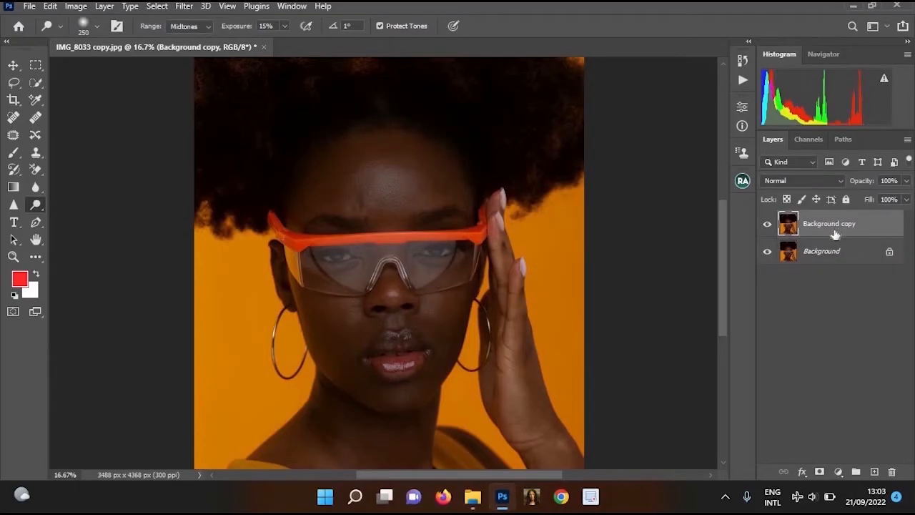
Open the Replace Color adjustment for the Background copy layer and move its dialog aside so the portrait is visible
ctrl+click(410, 221)
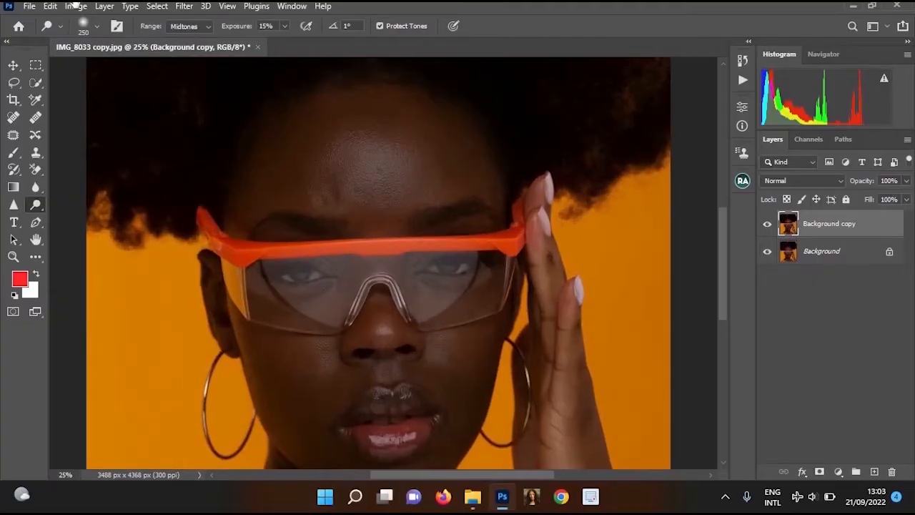
click(76, 6)
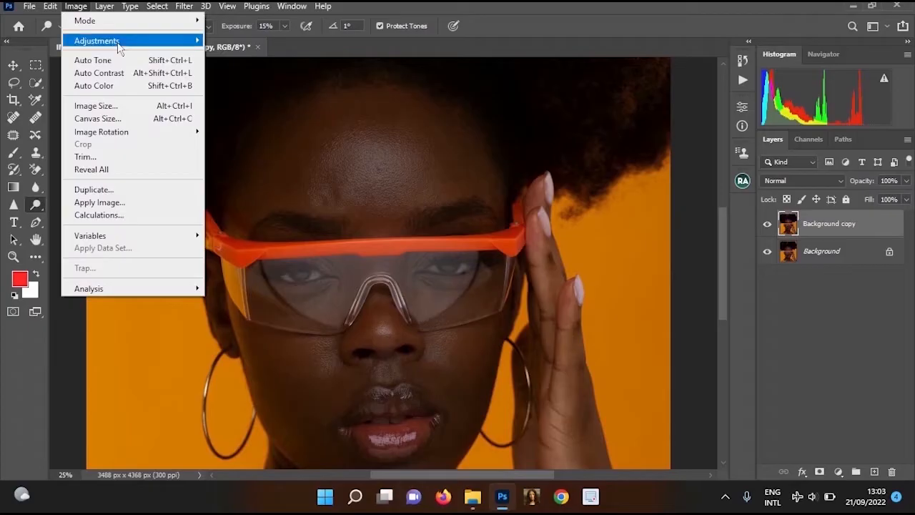
mouse_move(120, 45)
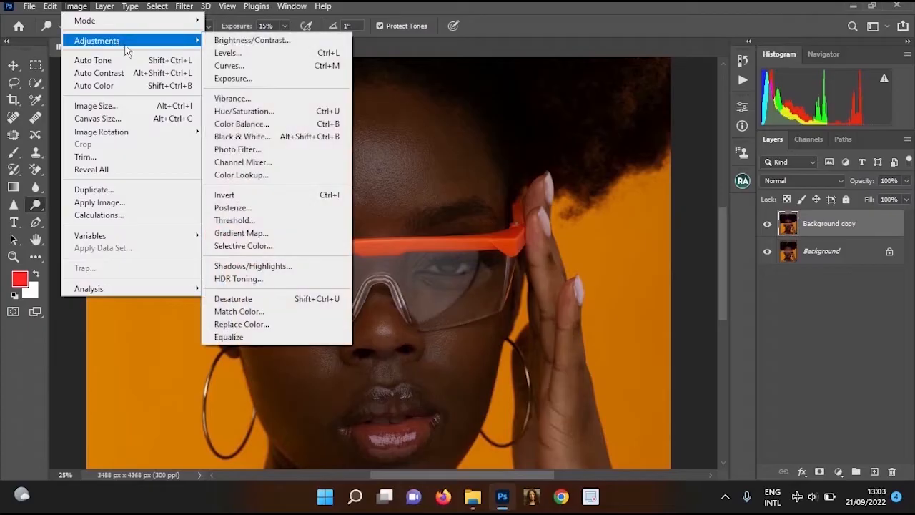
click(326, 326)
drag(232, 245, 184, 207)
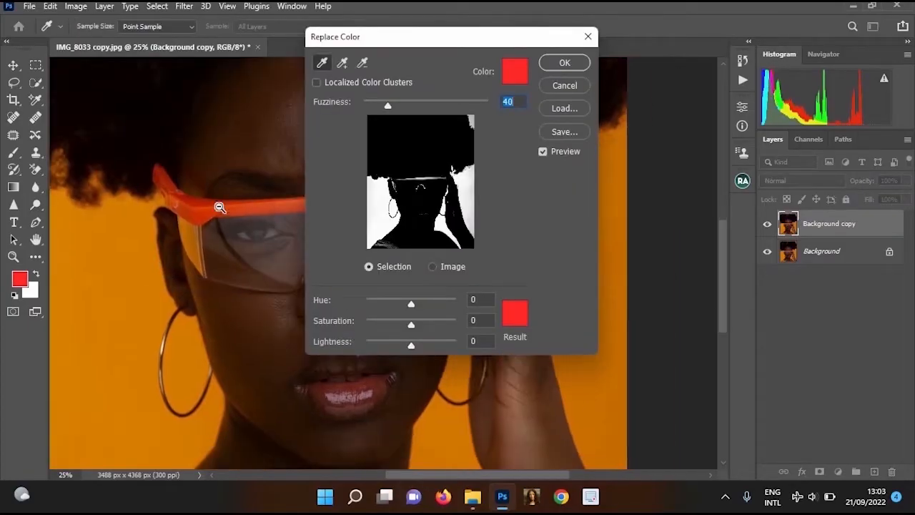
drag(292, 280, 132, 223)
key(ctrl+minus)
ctrl+click(283, 186)
drag(268, 258, 190, 229)
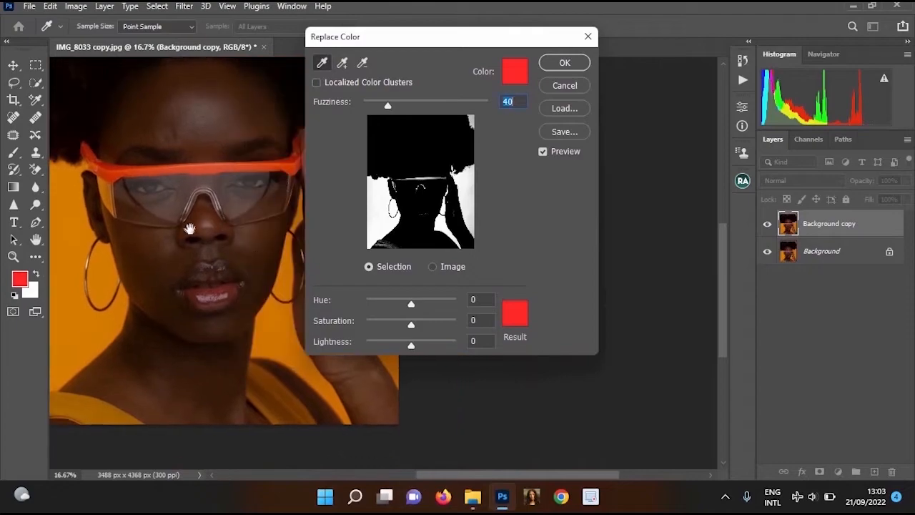
drag(484, 40, 567, 55)
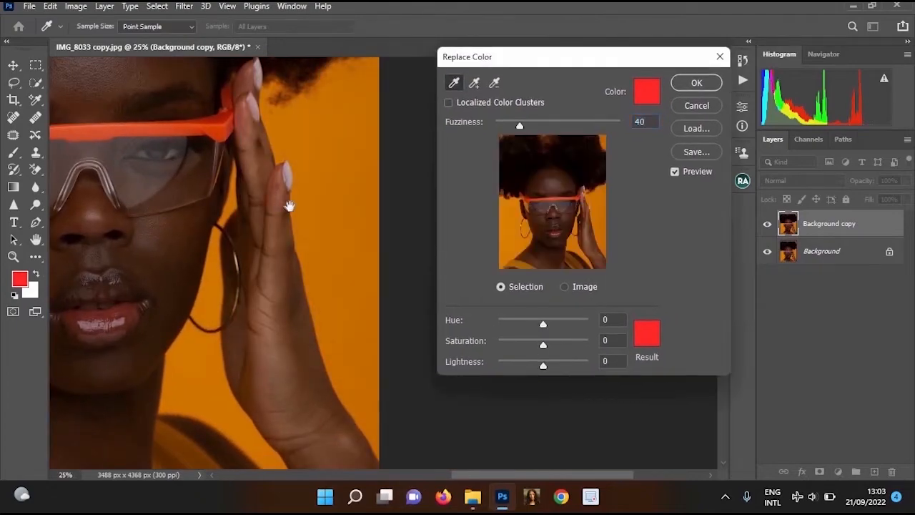
ctrl+click(323, 158)
key(ctrl+minus)
drag(372, 159, 353, 193)
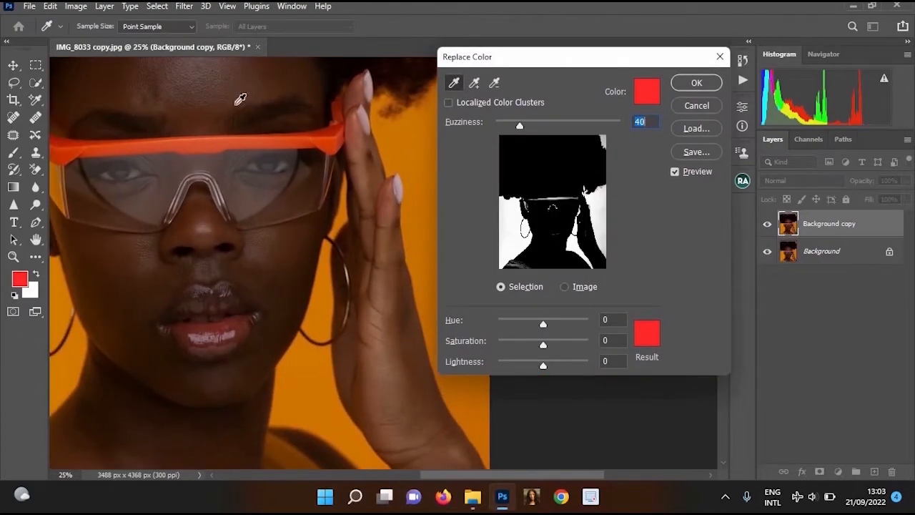
ctrl+alt+click(342, 149)
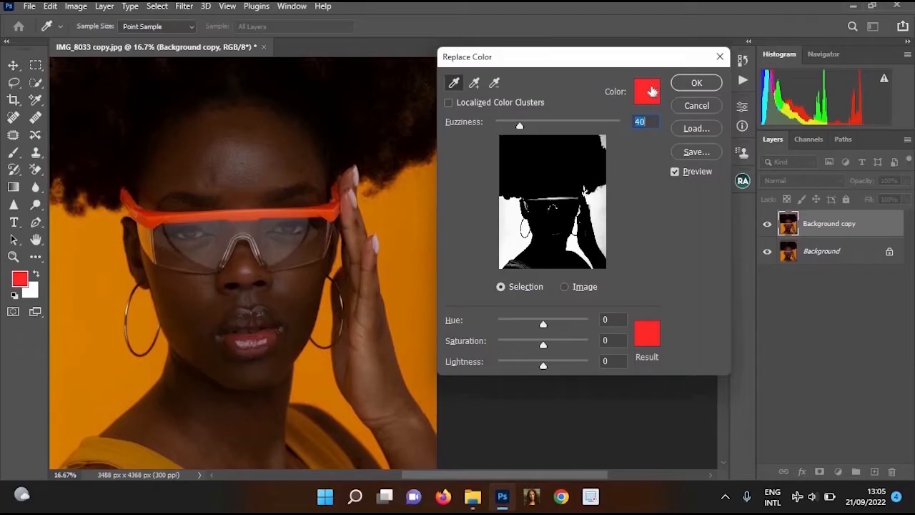
Set the Replace Color selection colour to c07a00 by sampling the orange backdrop beside the woman's face
click(643, 92)
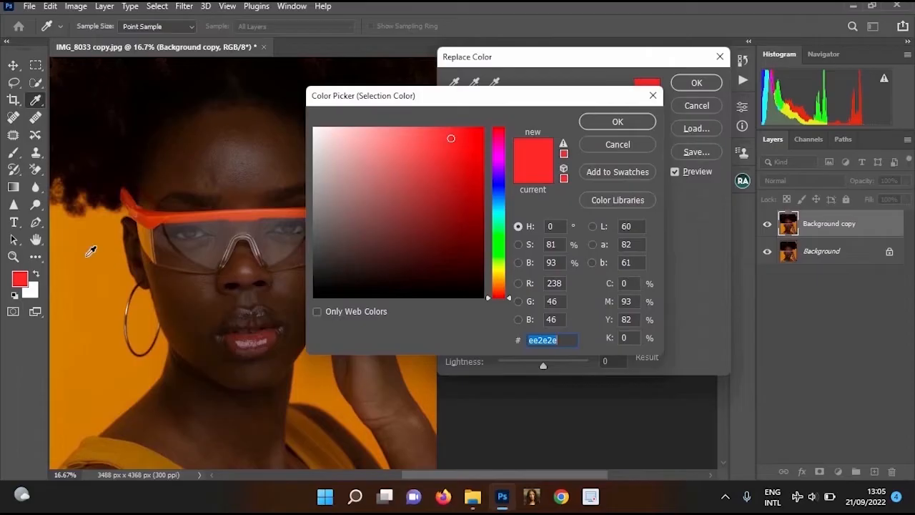
click(91, 250)
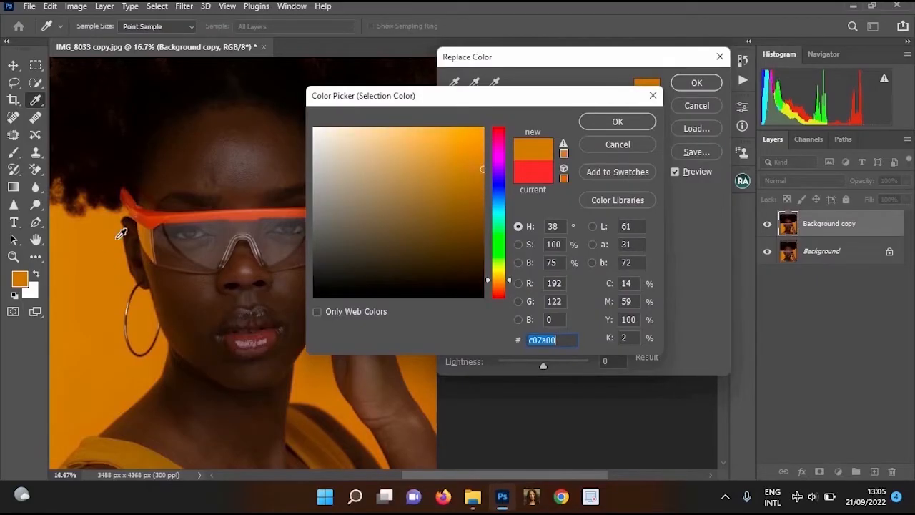
click(616, 123)
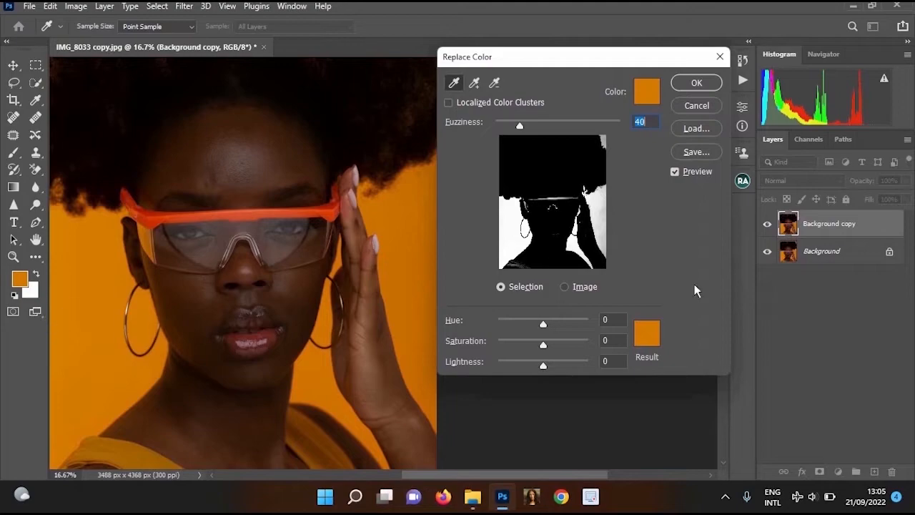
Set the Replace Color result colour to red, d10000
click(647, 333)
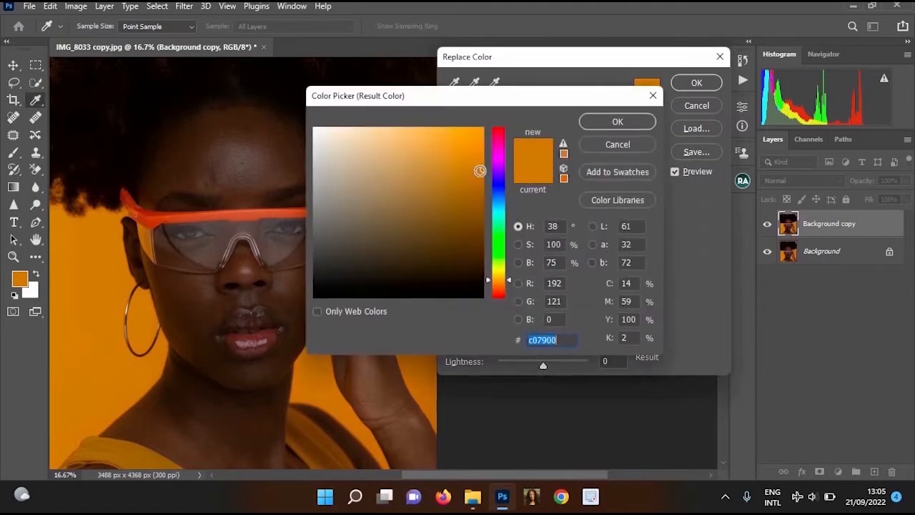
click(498, 137)
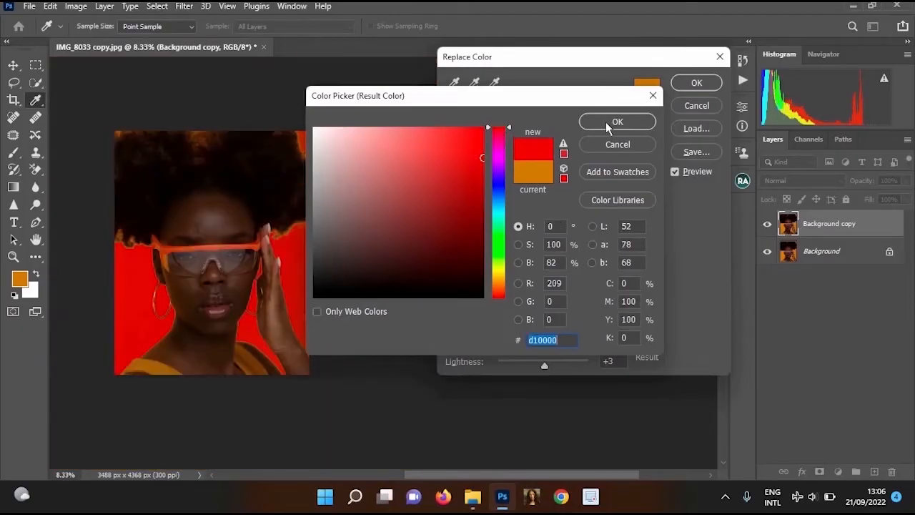
click(609, 123)
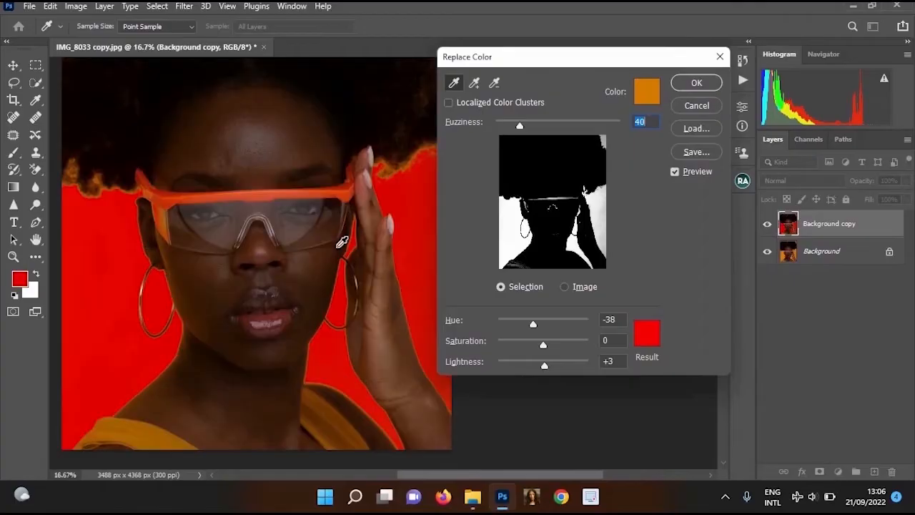
Raise the Replace Color fuzziness to 200 to clean up the orange fringe around the subject, and apply the adjustment
drag(346, 239, 366, 281)
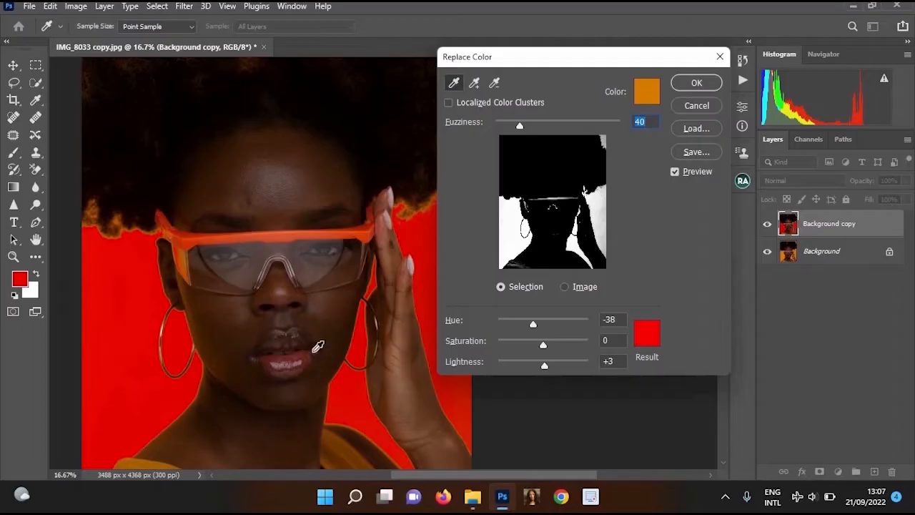
drag(315, 263, 312, 185)
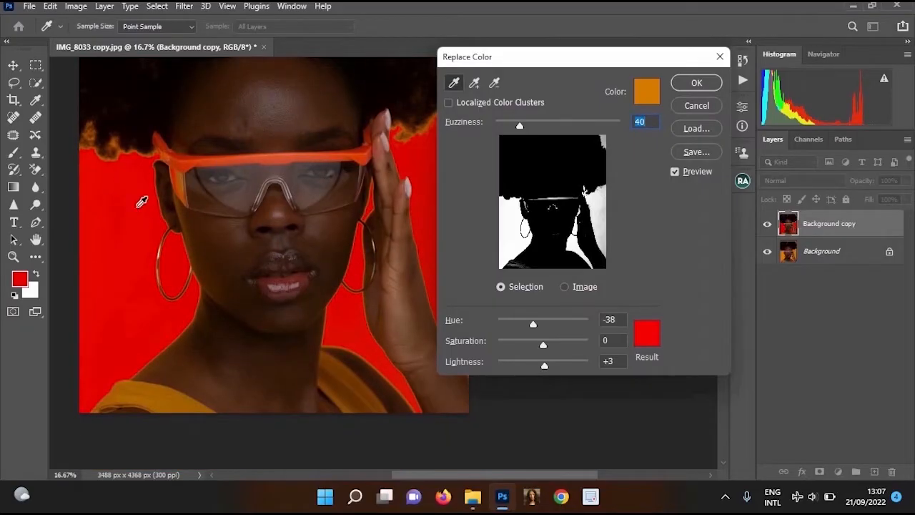
key(ctrl+plus)
key(ctrl+plus)
key(ctrl+plus)
key(ctrl+plus)
drag(308, 277, 401, 202)
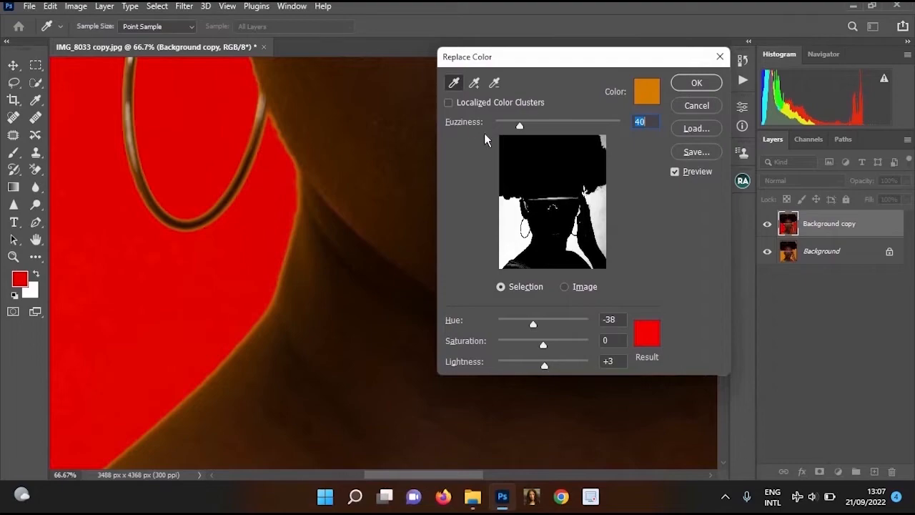
drag(519, 125, 629, 135)
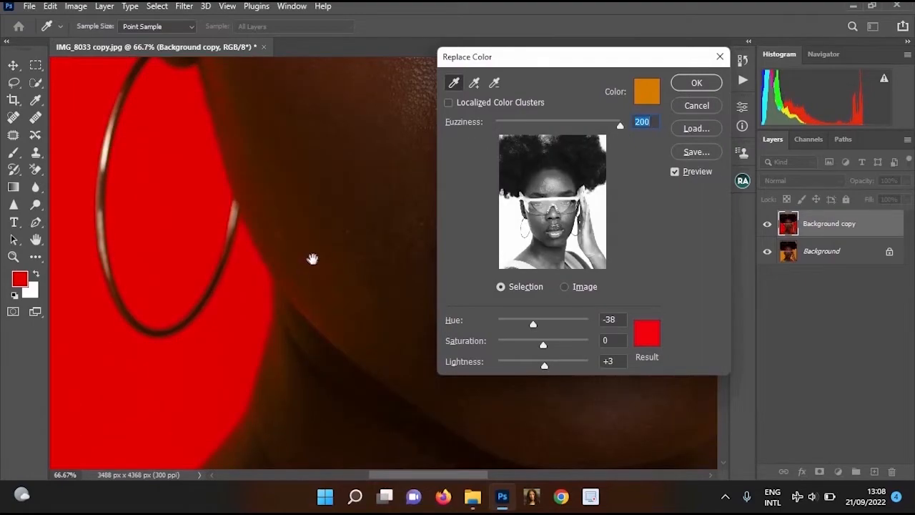
drag(312, 259, 372, 155)
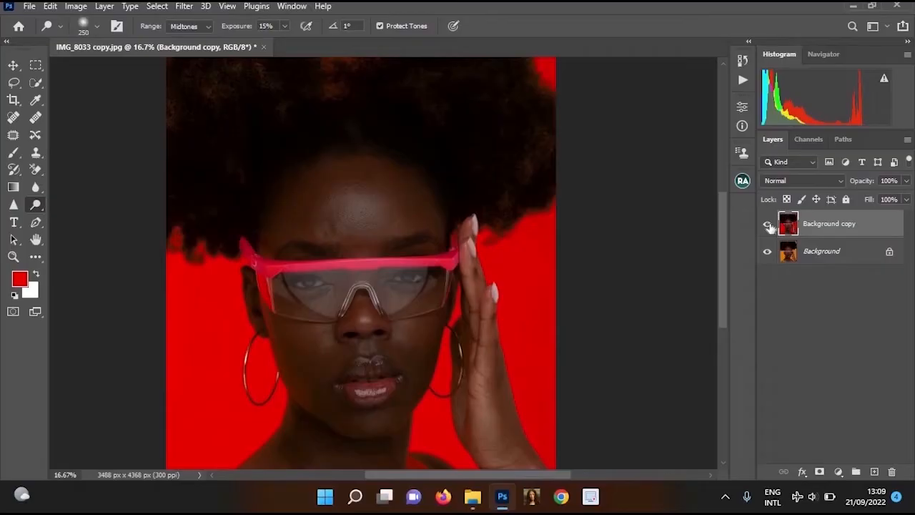
Compare the recoloured layer with the original and examine the edges around the hand, glasses and hair
click(768, 226)
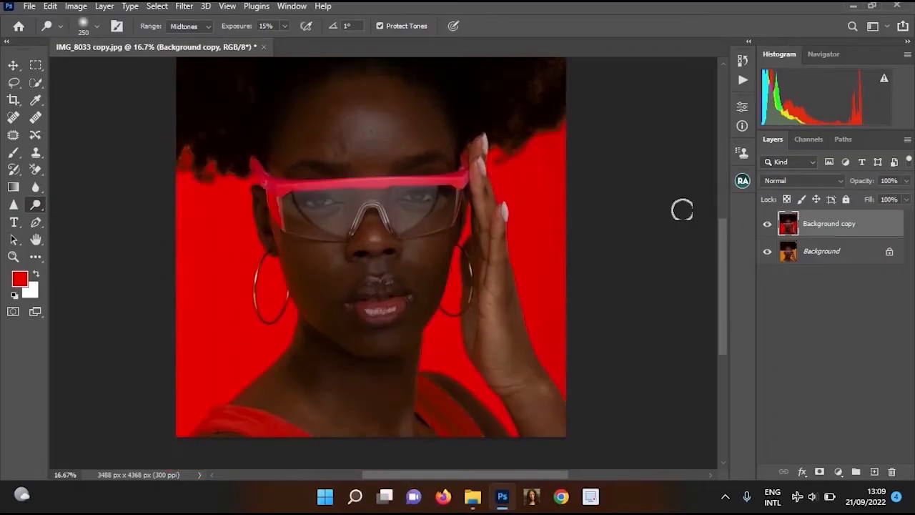
scroll(466, 201, up, 1)
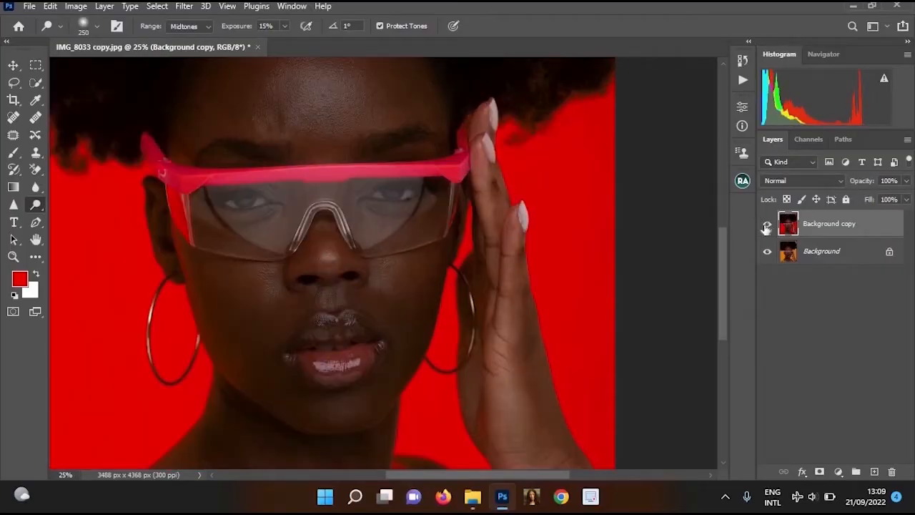
click(766, 227)
click(767, 226)
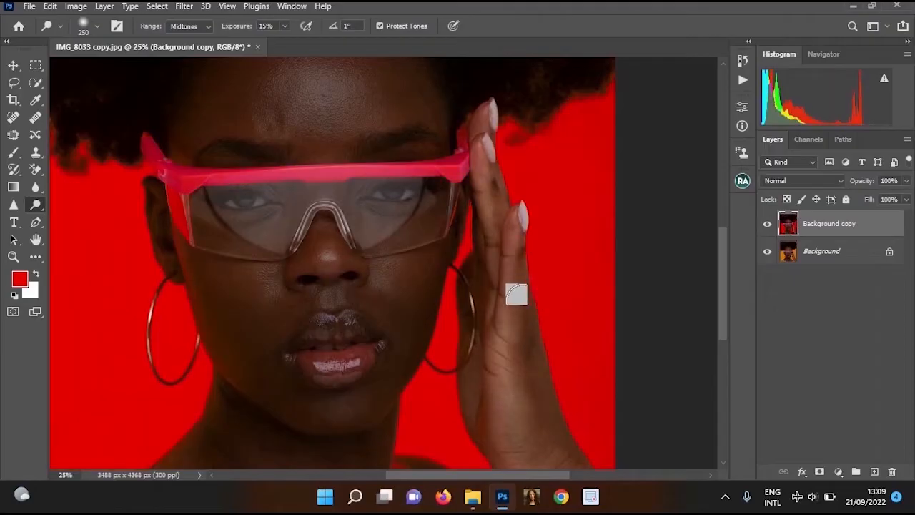
scroll(521, 398, up, 3)
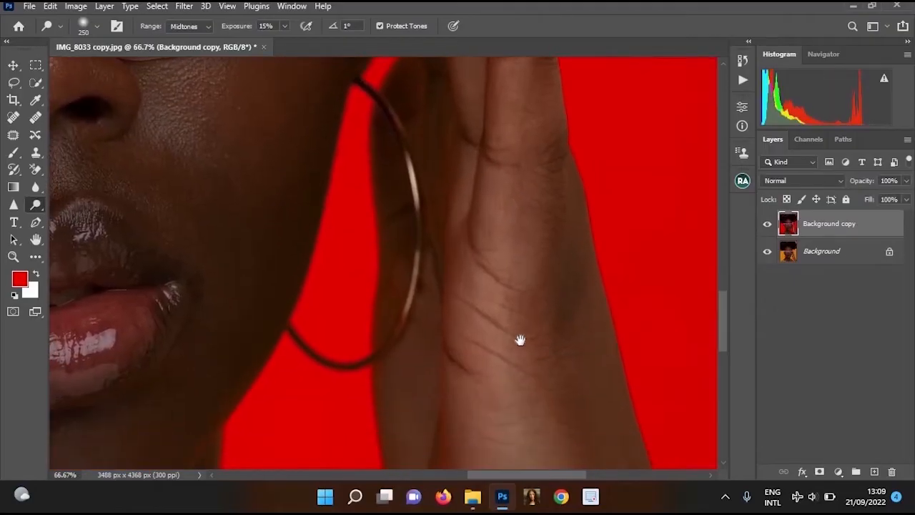
drag(520, 341, 525, 265)
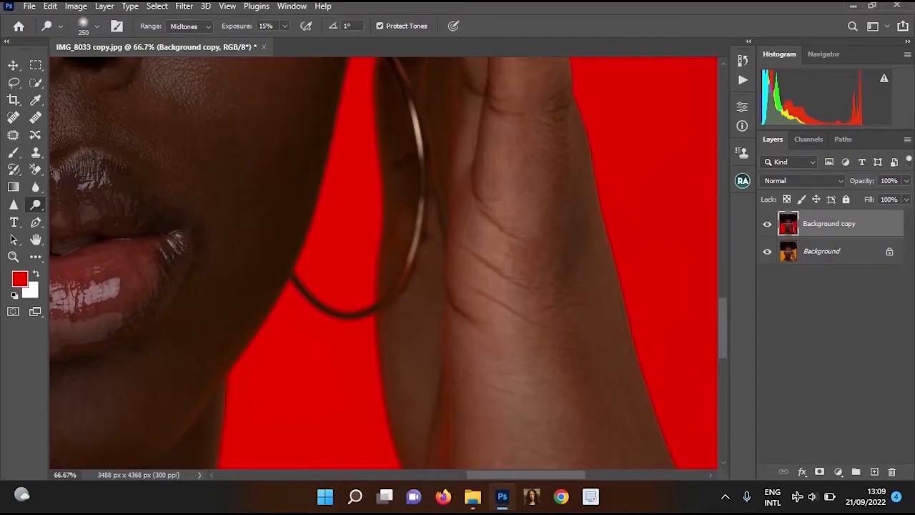
scroll(527, 255, down, 3)
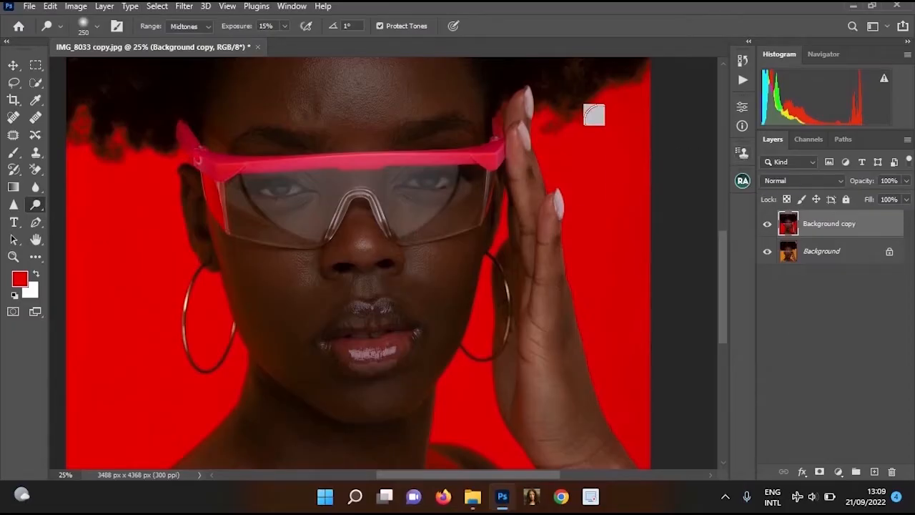
scroll(464, 164, up, 1)
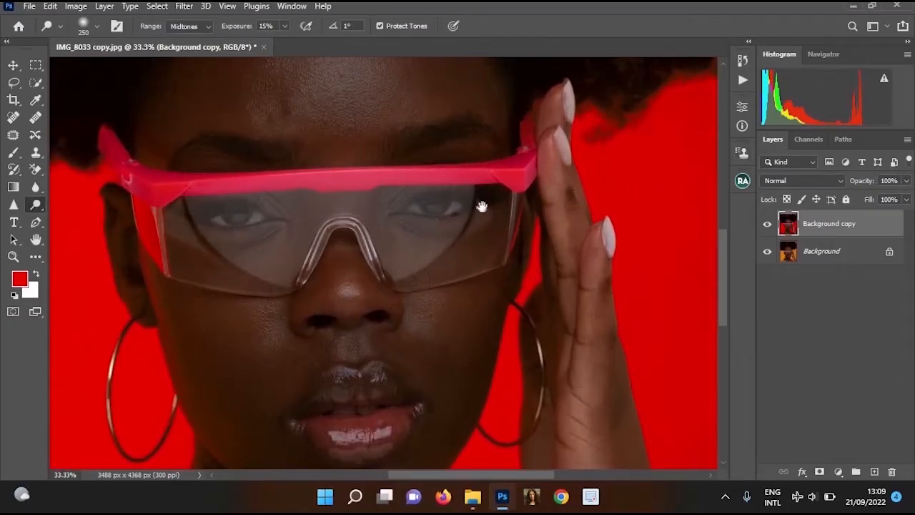
scroll(475, 197, up, 3)
scroll(508, 267, up, 8)
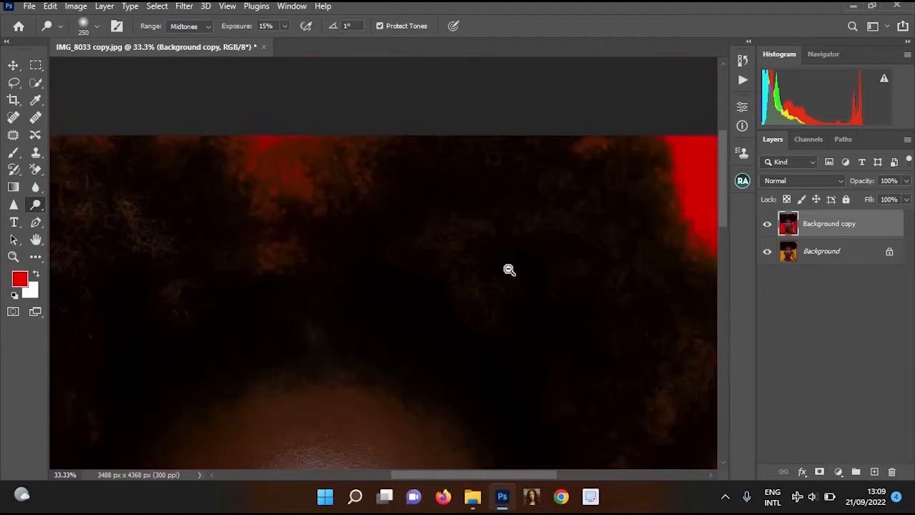
scroll(506, 181, down, 1)
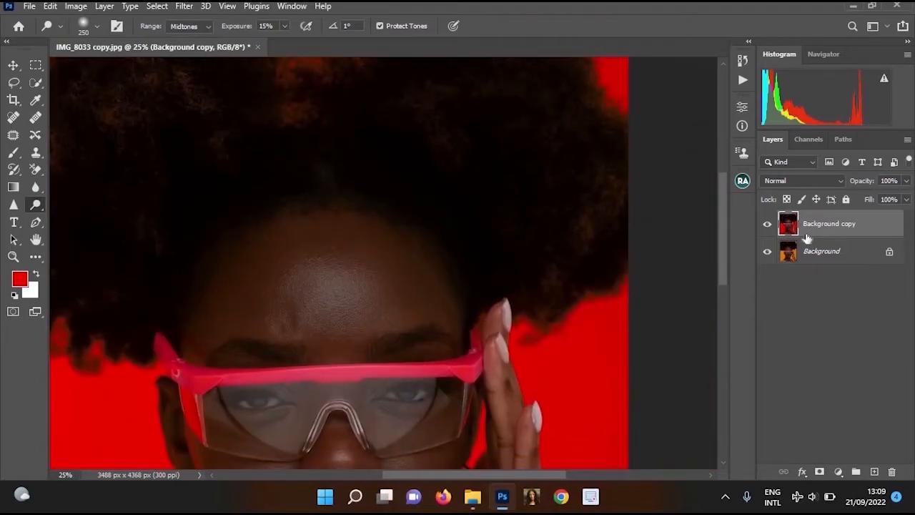
Add a white layer mask to the Background copy layer
click(820, 472)
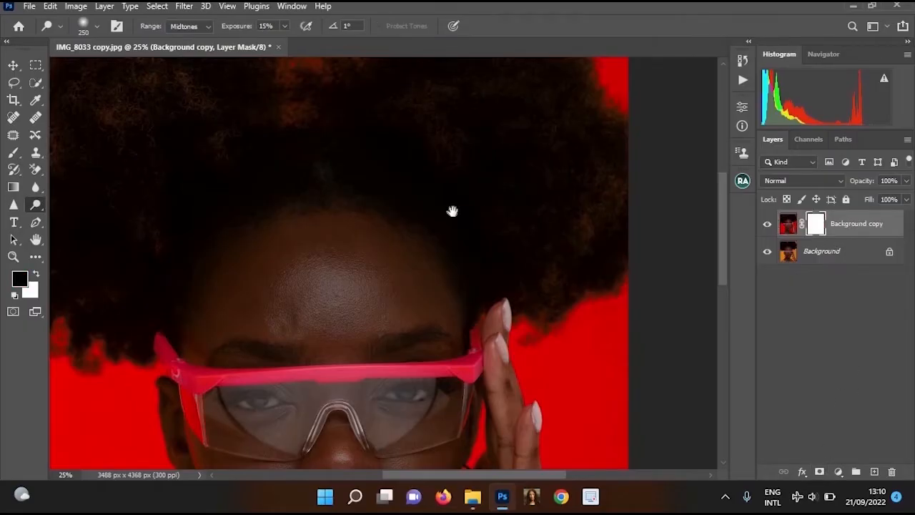
Set up the Brush tool with a size of 500 and black as the foreground colour for the layer mask
scroll(464, 221, down, 2)
scroll(548, 241, down, 1)
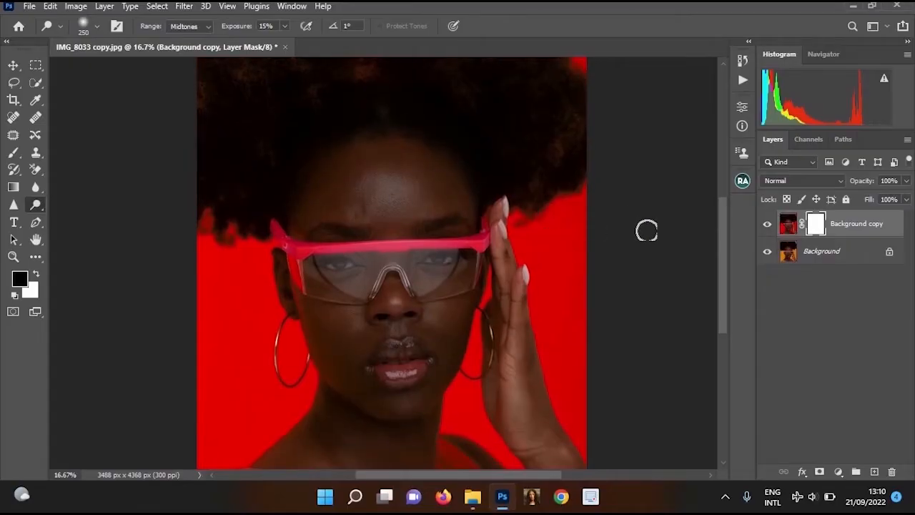
click(13, 153)
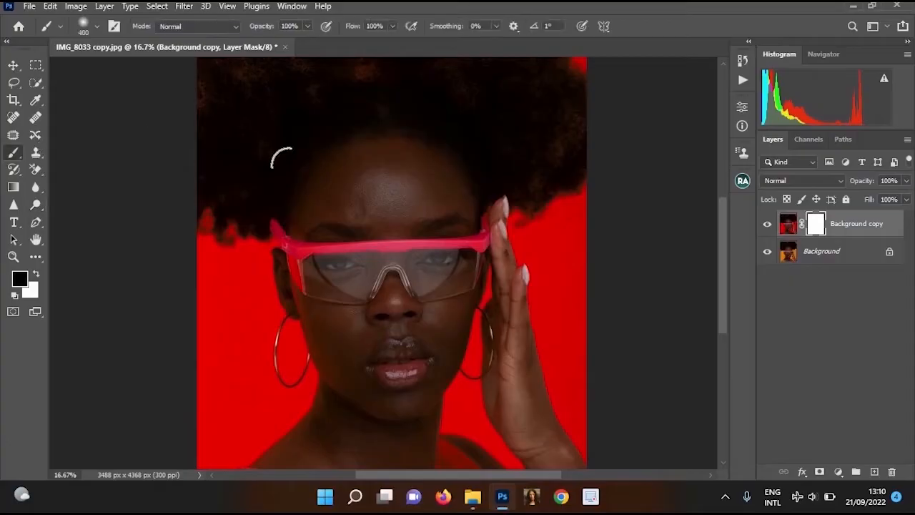
ctrl+click(477, 238)
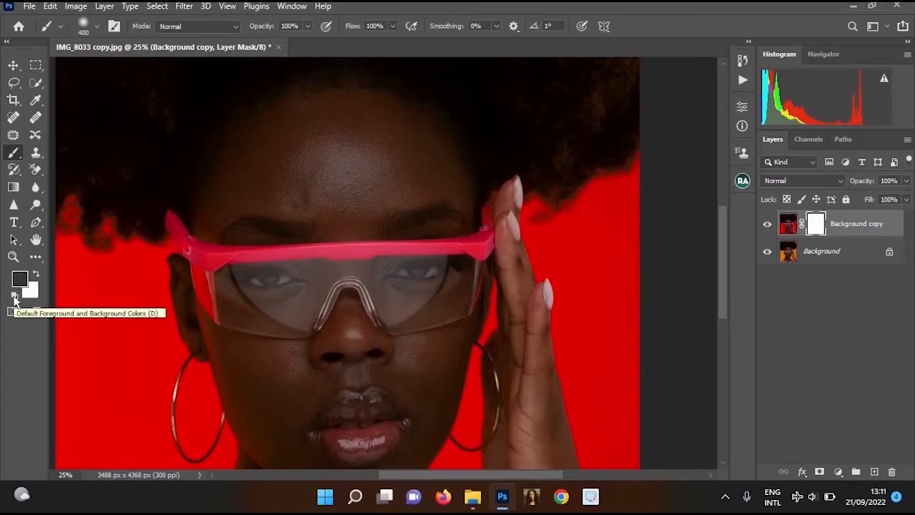
key(x)
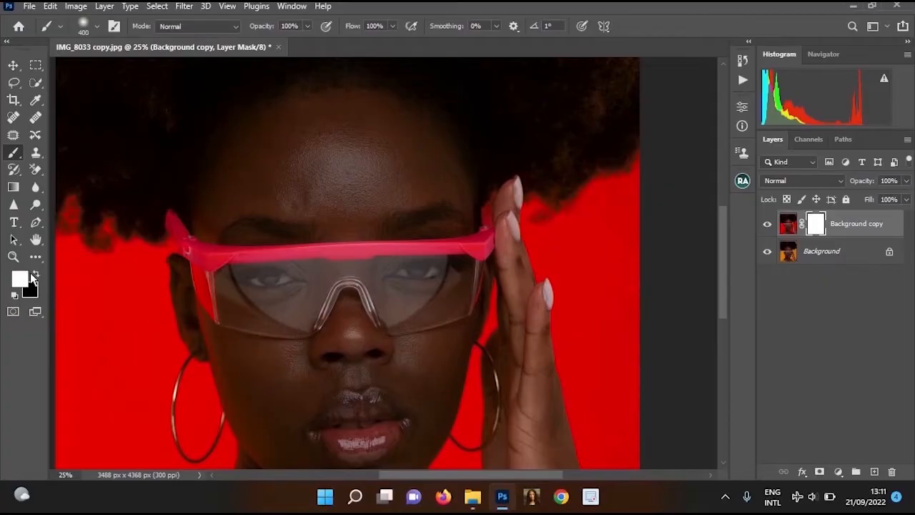
click(33, 276)
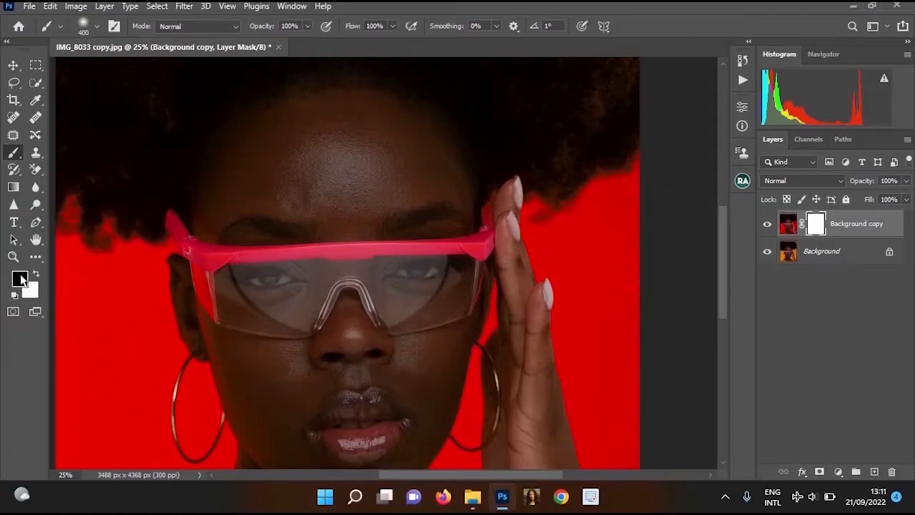
drag(343, 239, 295, 129)
key(])
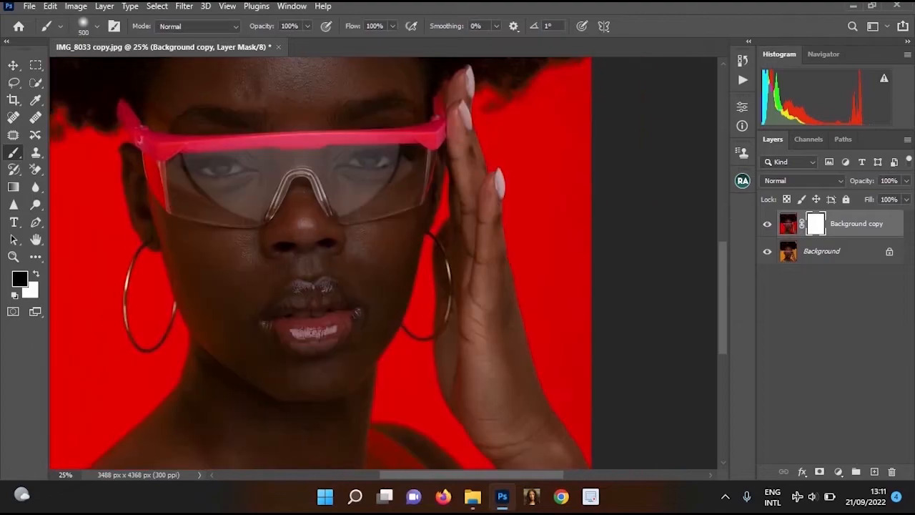
Paint black with a size 600 brush on the mask over the glasses' upper frame, and apply the mask to the Background copy layer
drag(215, 214, 322, 140)
mouse_move(207, 186)
mouse_down()
mouse_move(150, 247)
mouse_move(235, 228)
mouse_up()
drag(236, 228, 215, 307)
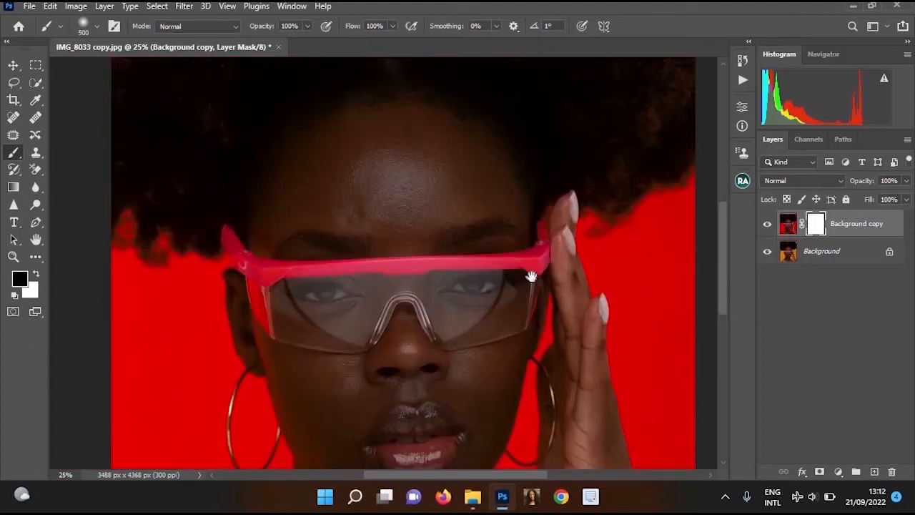
drag(531, 276, 519, 379)
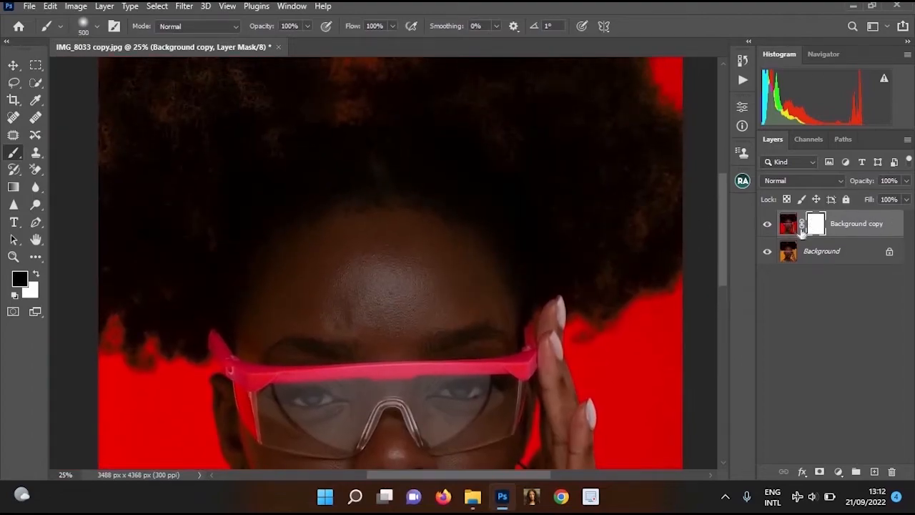
drag(489, 334, 502, 194)
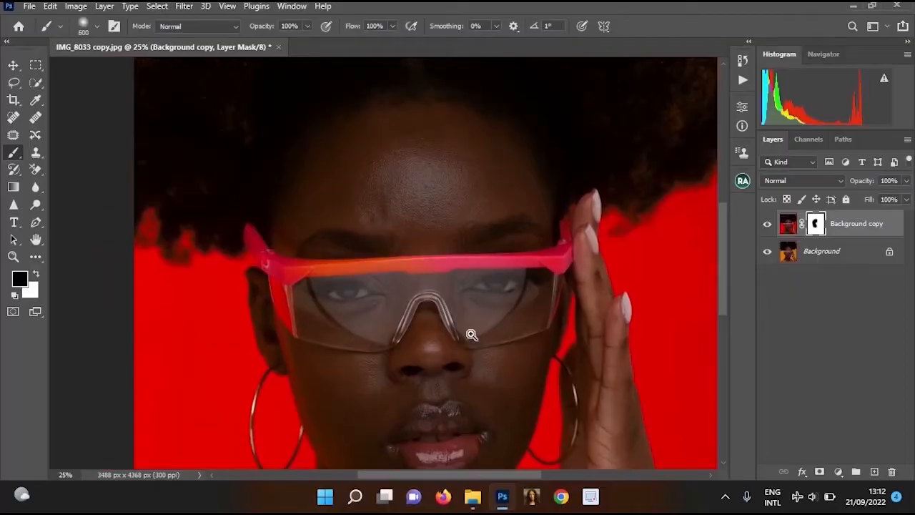
ctrl+click(469, 333)
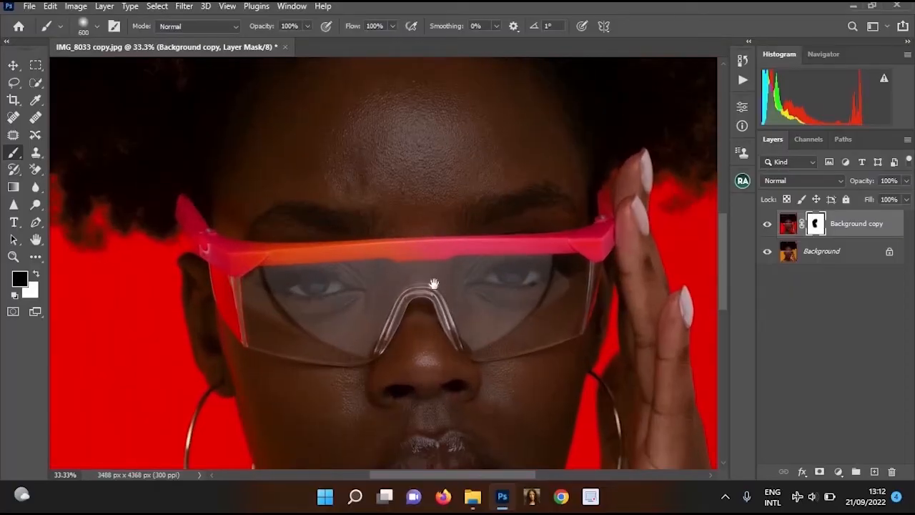
drag(461, 420, 434, 283)
alt+click(434, 293)
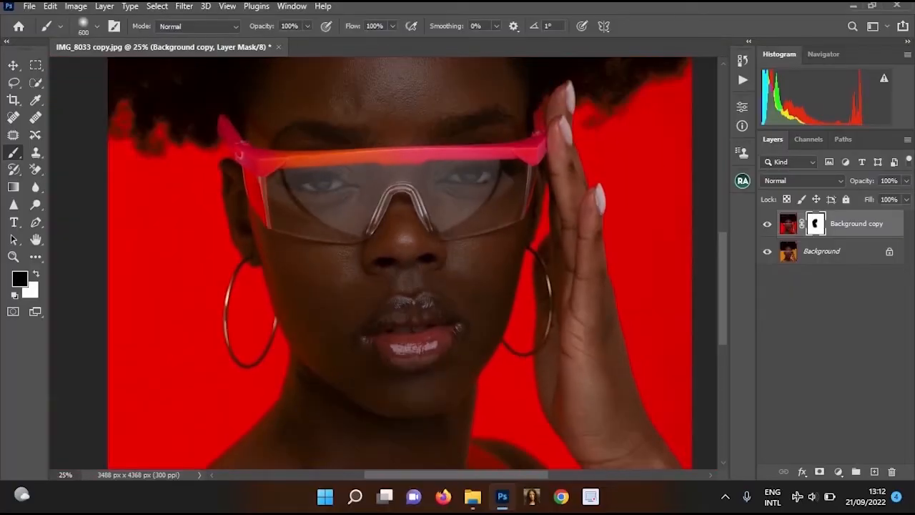
scroll(415, 155, down, 3)
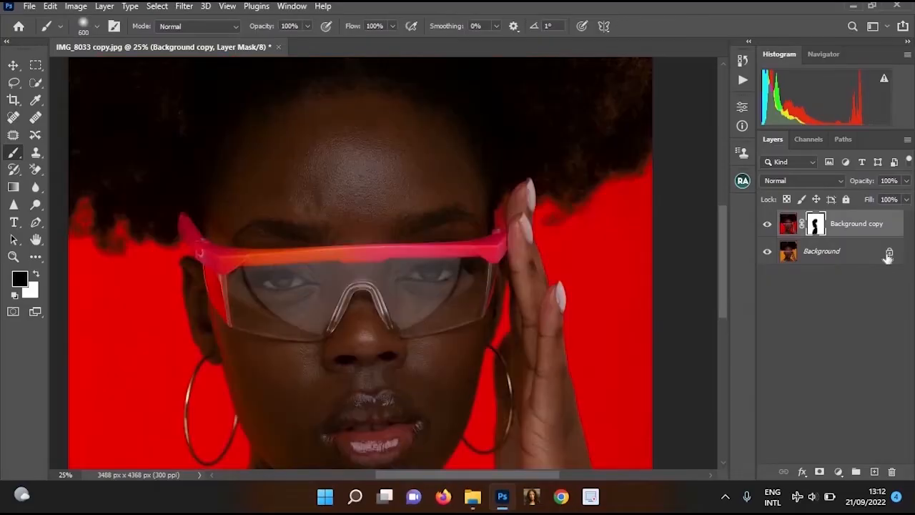
click(888, 252)
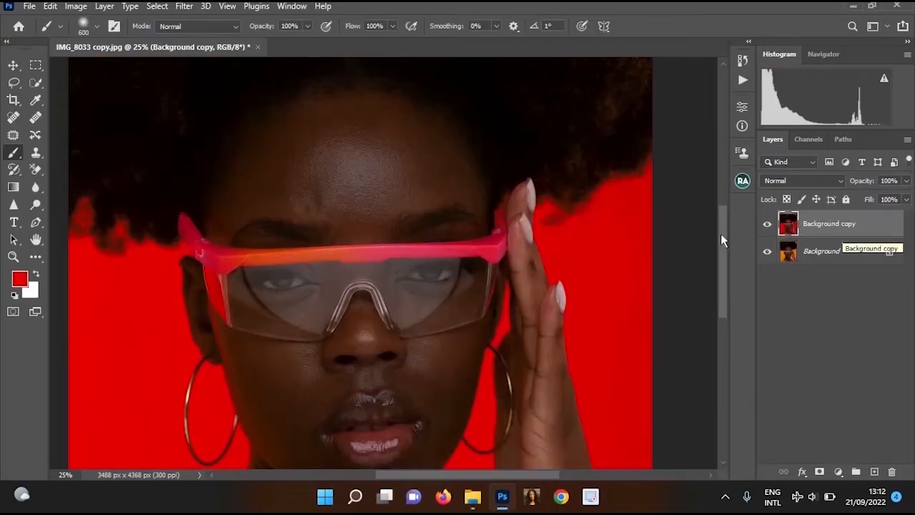
Compare the Background copy layer with the original and examine the glasses' frame up close
click(768, 225)
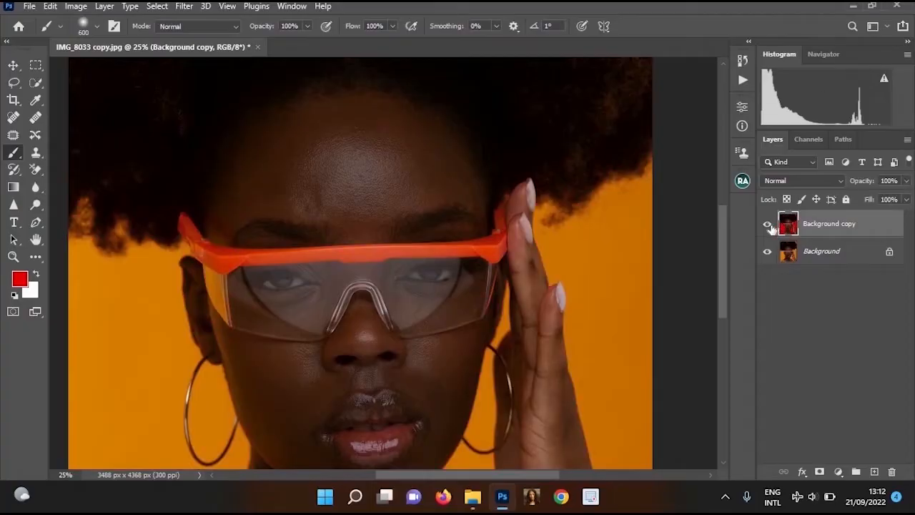
click(768, 224)
click(767, 224)
mouse_move(460, 208)
mouse_down()
mouse_move(486, 179)
mouse_move(461, 207)
mouse_up()
key(ctrl+minus)
key(ctrl+plus)
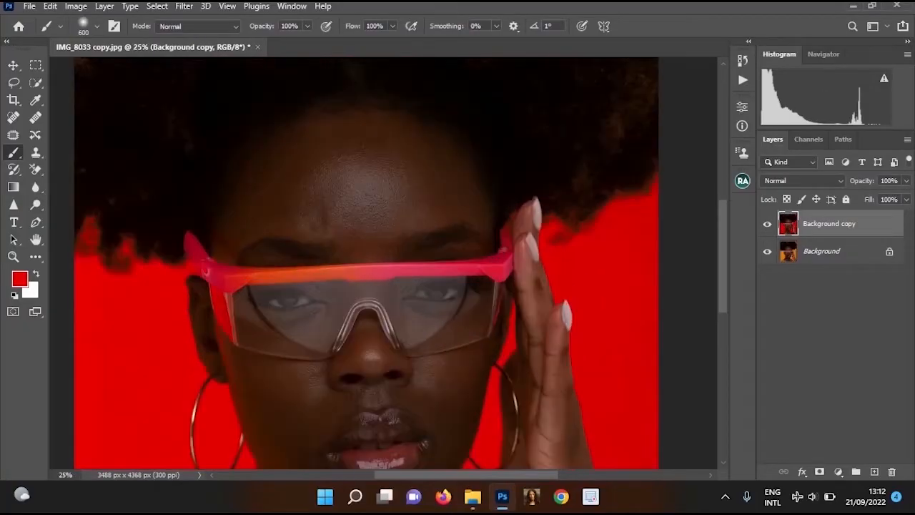
key(ctrl+plus)
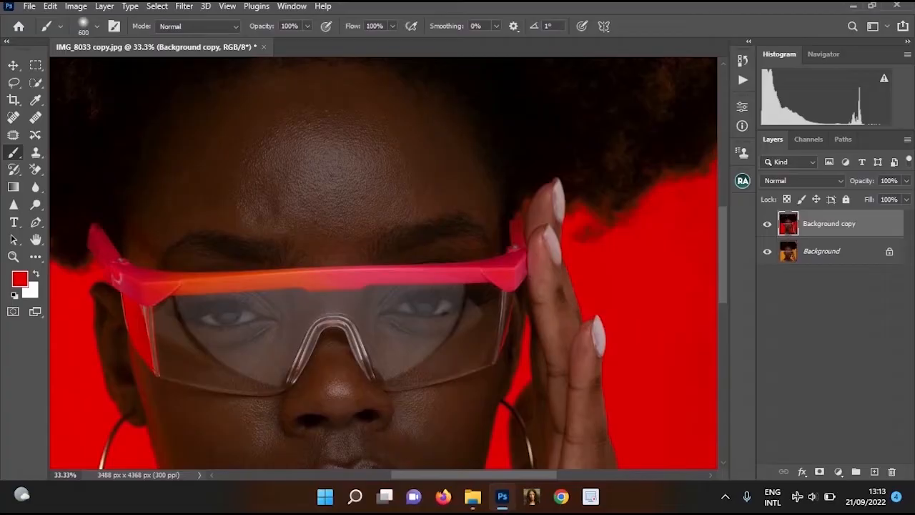
Duplicate the Background copy layer and start Replace Color on the duplicate, sampling the pink of the glasses' frame at fuzziness 200
key(ctrl+j)
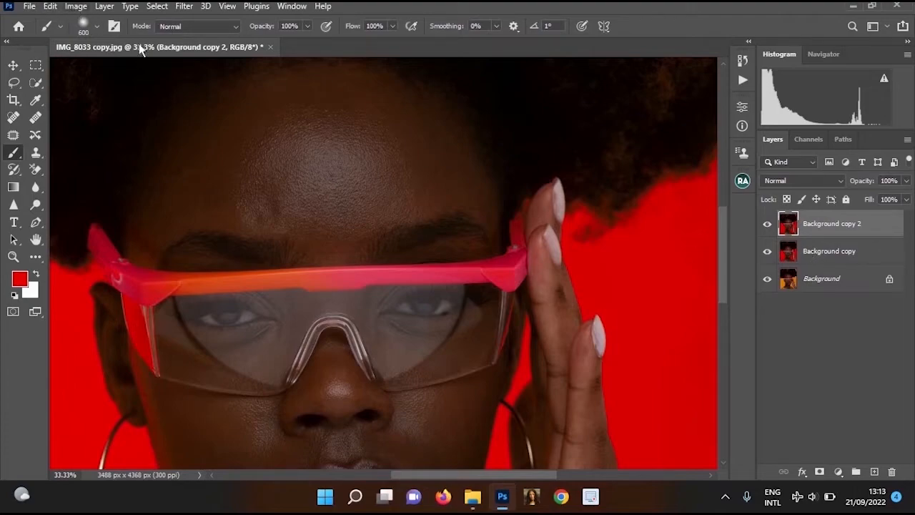
click(75, 6)
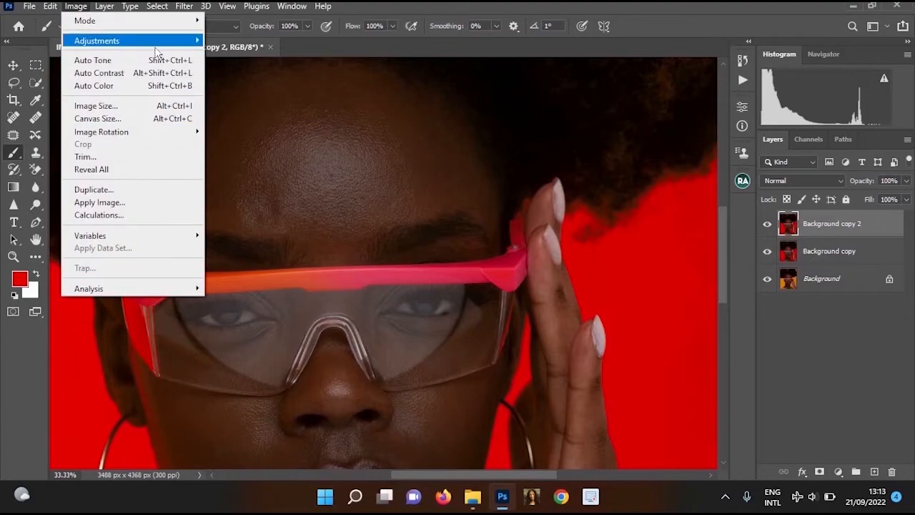
mouse_move(156, 43)
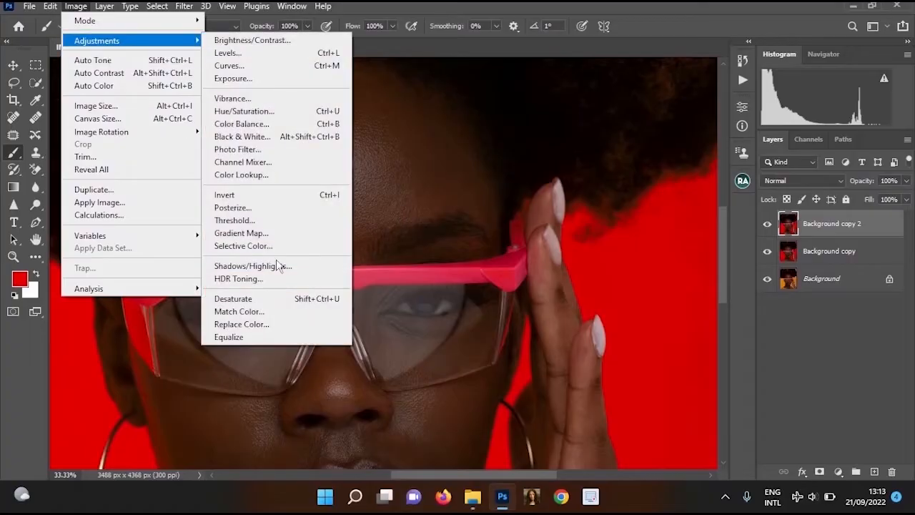
click(286, 324)
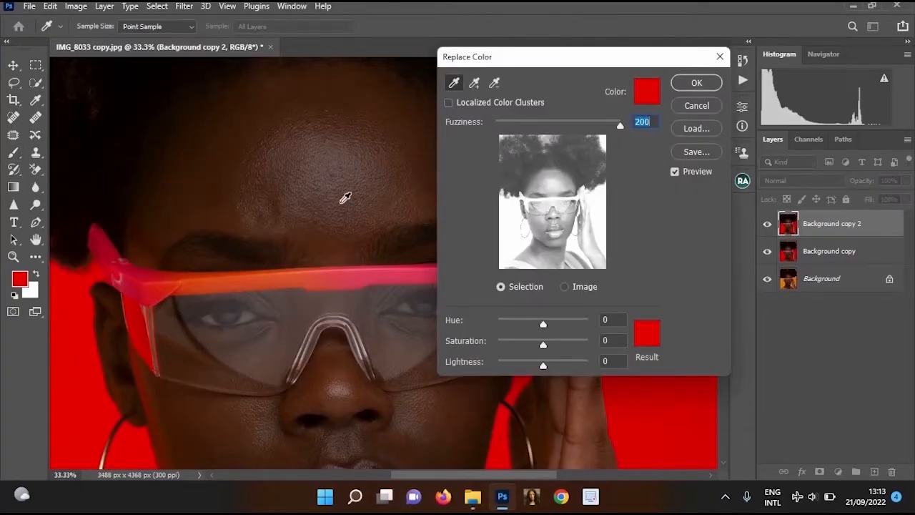
click(286, 173)
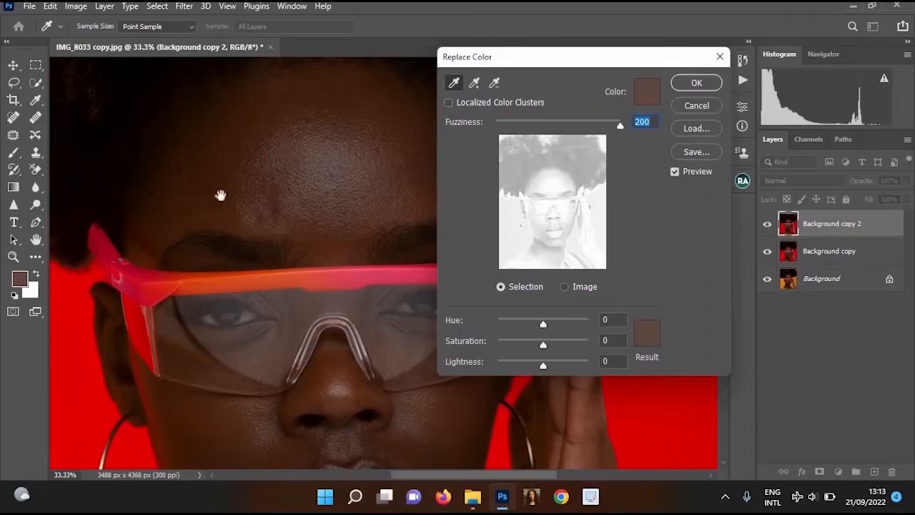
drag(220, 196, 240, 178)
click(241, 179)
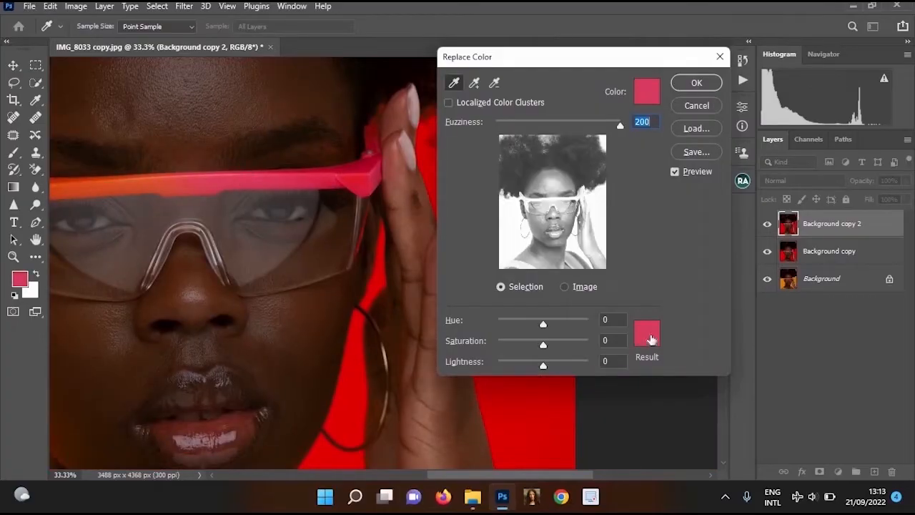
Set the Replace Color result colour to red, c20504, sampled from the backdrop, and apply the adjustment
click(650, 340)
drag(303, 257, 186, 170)
click(264, 207)
alt+click(253, 228)
drag(245, 237, 288, 262)
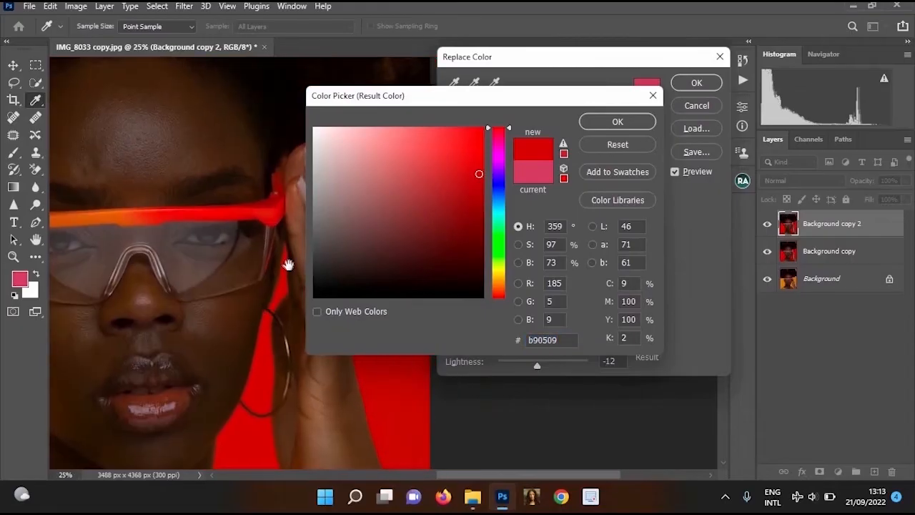
alt+click(286, 260)
drag(145, 223, 166, 184)
drag(256, 289, 264, 302)
ctrl+click(178, 247)
drag(100, 233, 181, 262)
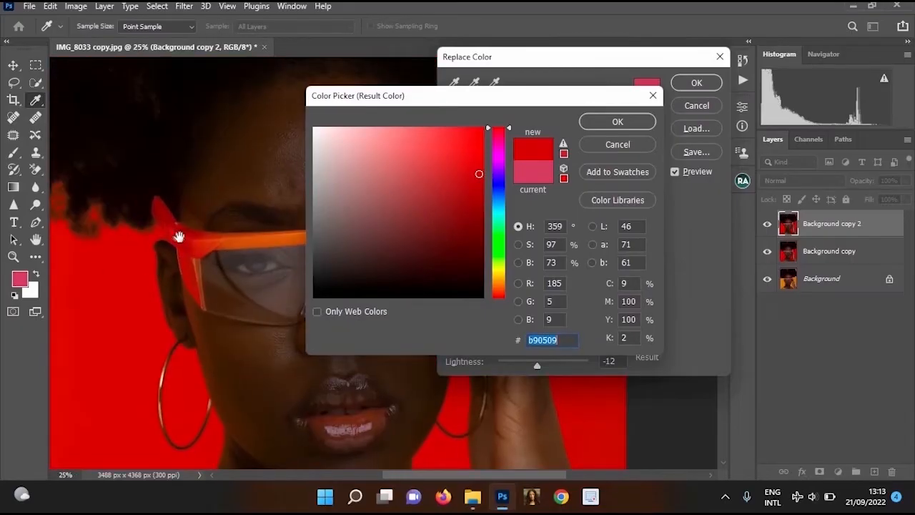
drag(121, 251, 179, 264)
click(195, 219)
ctrl+click(199, 219)
ctrl+click(201, 220)
alt+click(114, 268)
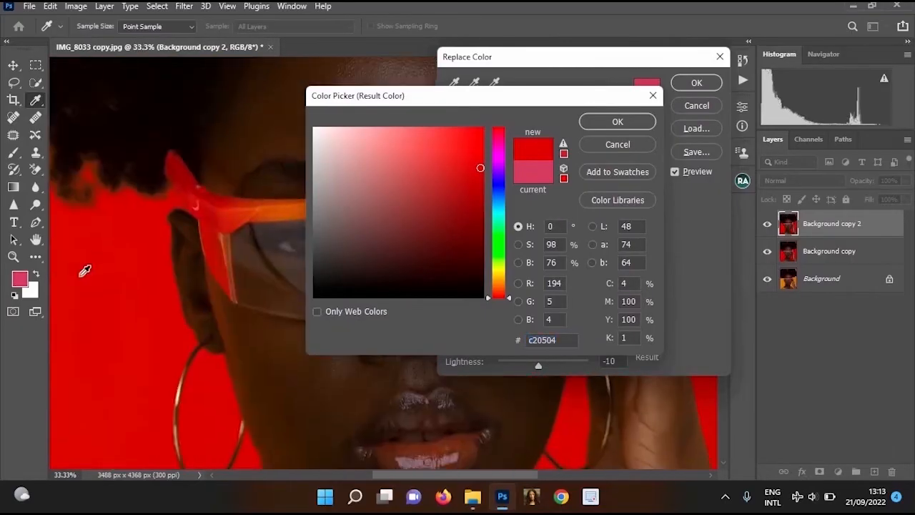
click(585, 127)
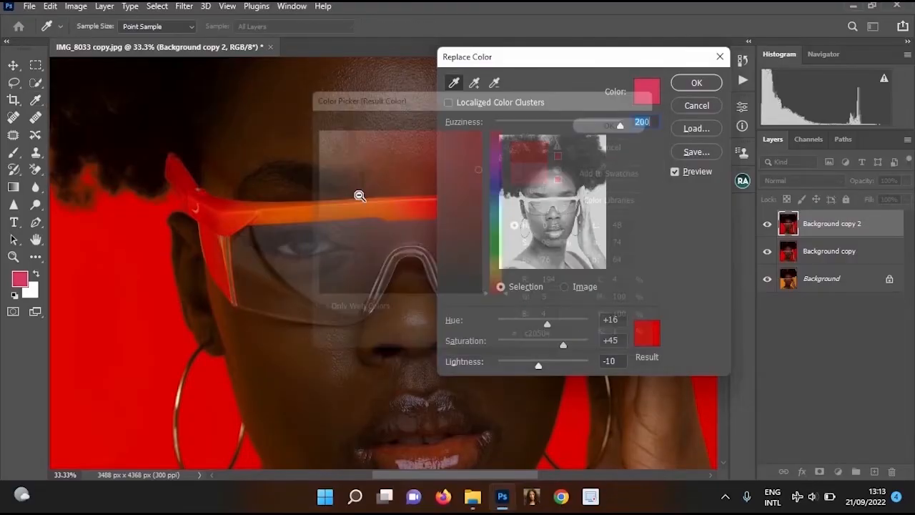
alt+click(379, 224)
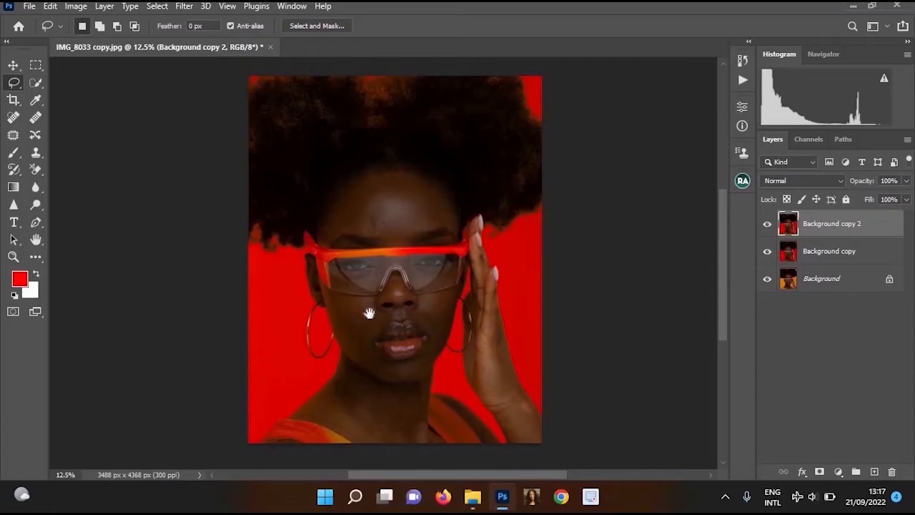
ctrl+click(420, 376)
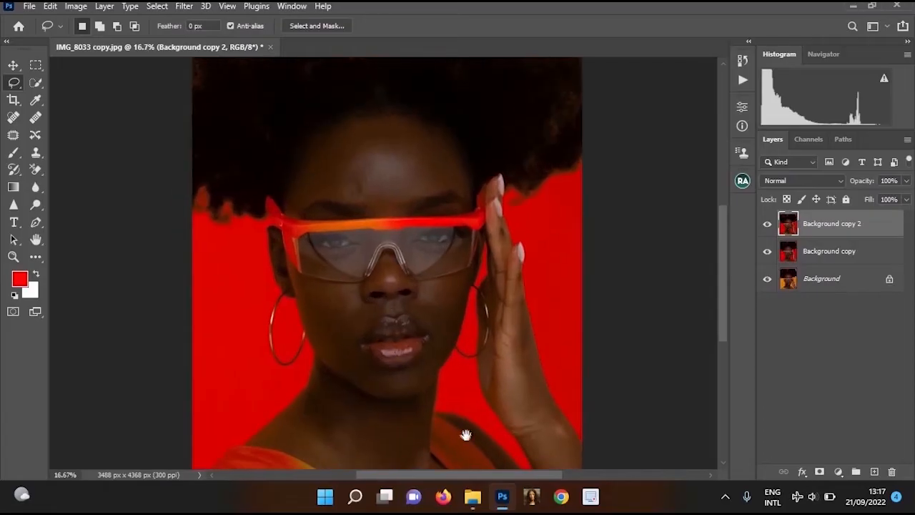
Examine the recoloured glasses' frame, lips, clothing and hand for leftover colour differences
drag(419, 374, 387, 327)
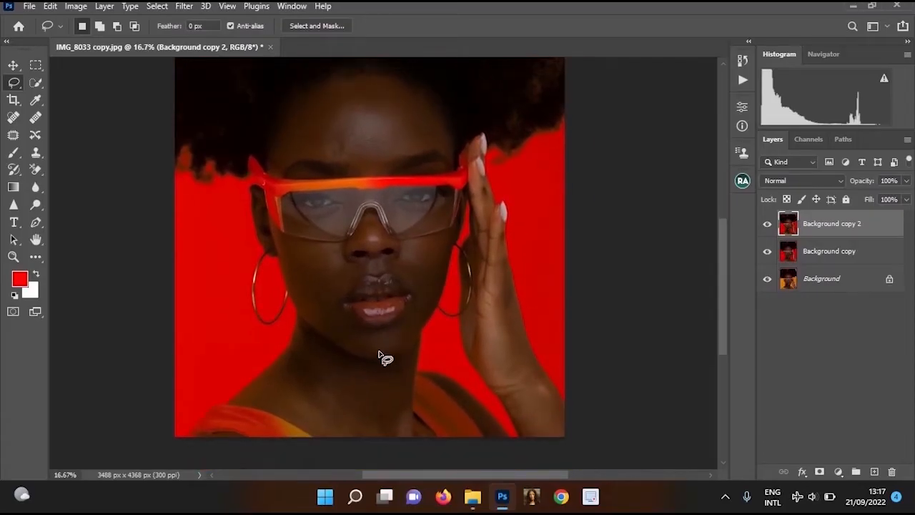
ctrl+click(386, 342)
drag(344, 296, 312, 180)
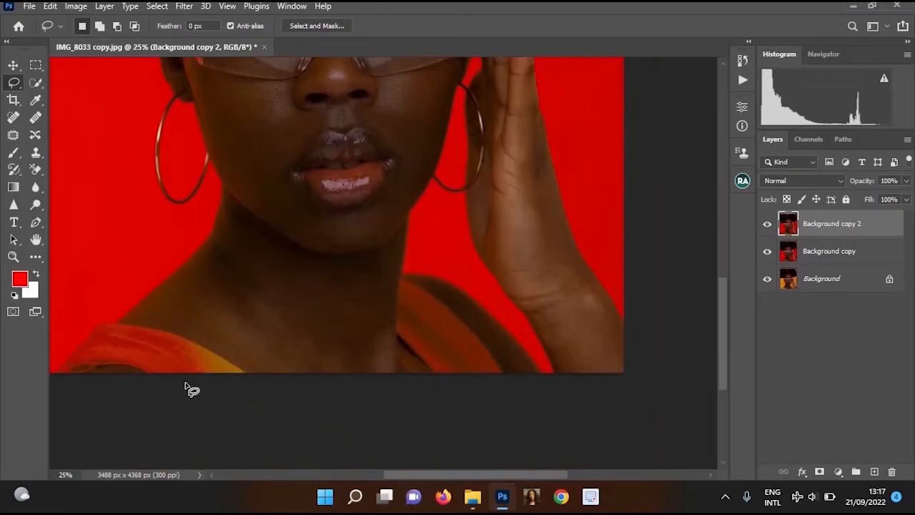
drag(279, 215, 310, 393)
key(ctrl+plus)
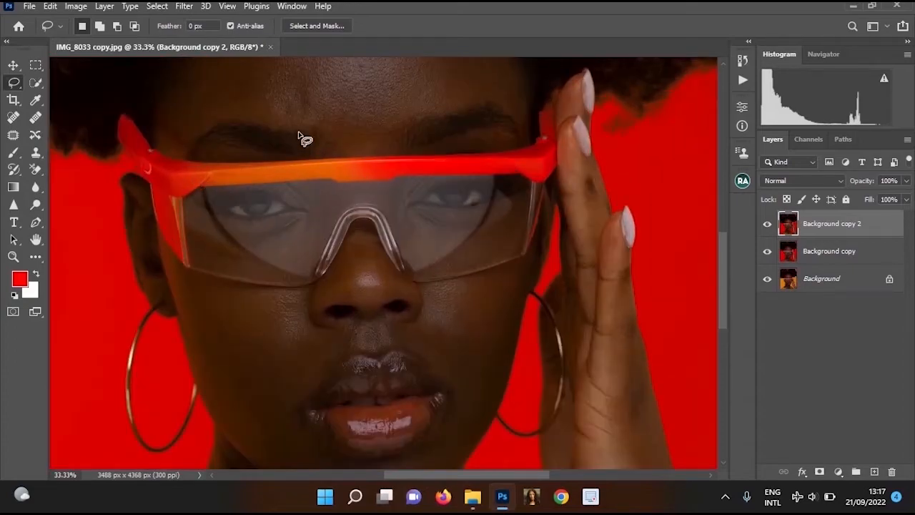
alt+click(480, 218)
alt+click(480, 217)
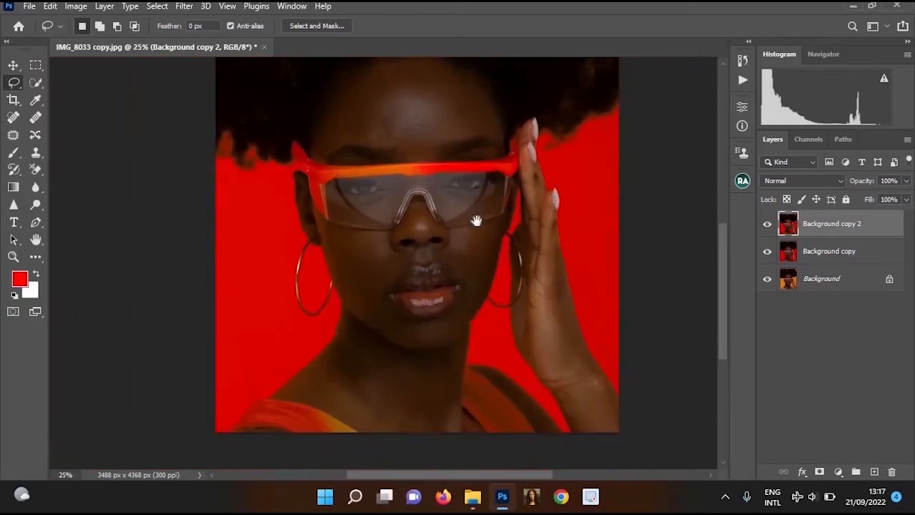
drag(477, 220, 477, 232)
ctrl+click(422, 184)
ctrl+click(392, 162)
ctrl+click(392, 162)
ctrl+click(393, 162)
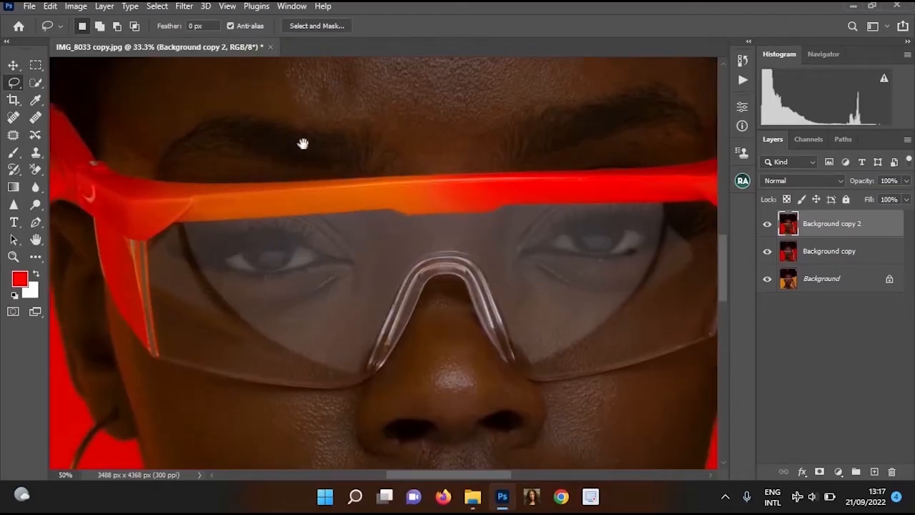
key(ctrl+minus)
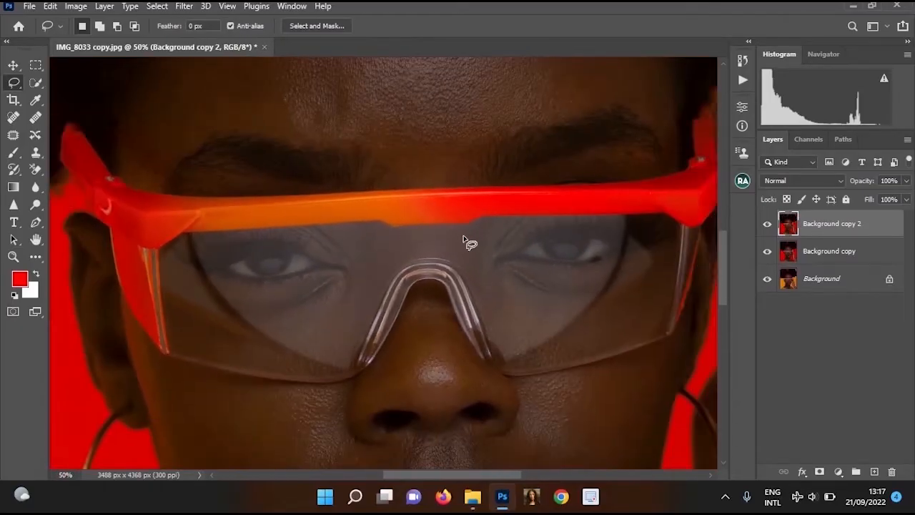
Duplicate the Background copy 2 layer and draw a Lasso selection around the orange section of the glasses' upper frame
key(ctrl+j)
drag(420, 174, 436, 179)
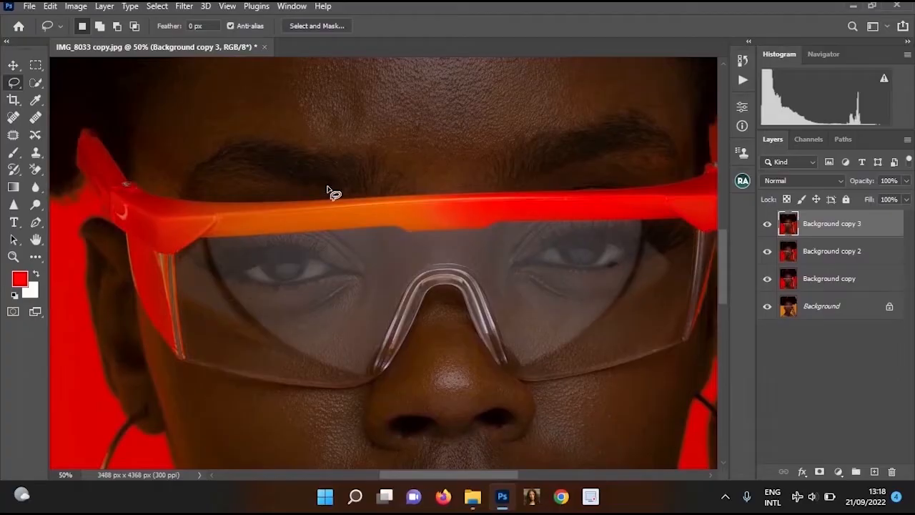
drag(328, 186, 197, 202)
mouse_move(280, 195)
mouse_down()
mouse_move(238, 193)
mouse_move(191, 211)
mouse_move(196, 229)
mouse_move(245, 244)
mouse_up()
mouse_move(333, 229)
mouse_down()
mouse_move(421, 248)
mouse_move(436, 210)
mouse_move(296, 185)
mouse_up()
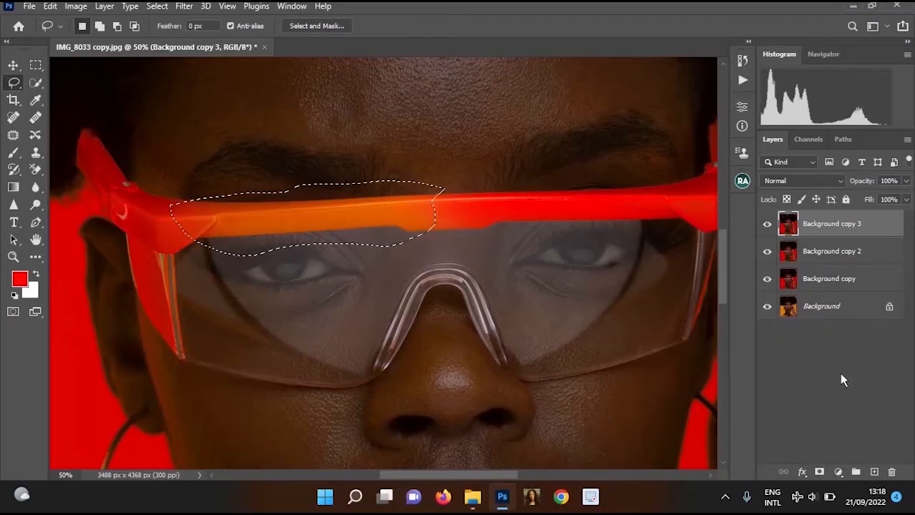
Add a Hue/Saturation adjustment layer above Background copy 3, masked by the selection around the frame's orange section
click(839, 473)
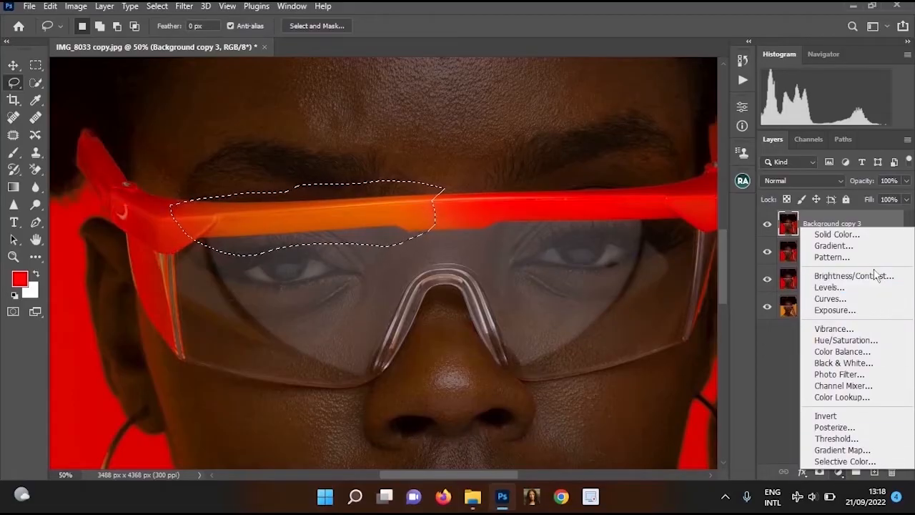
click(850, 340)
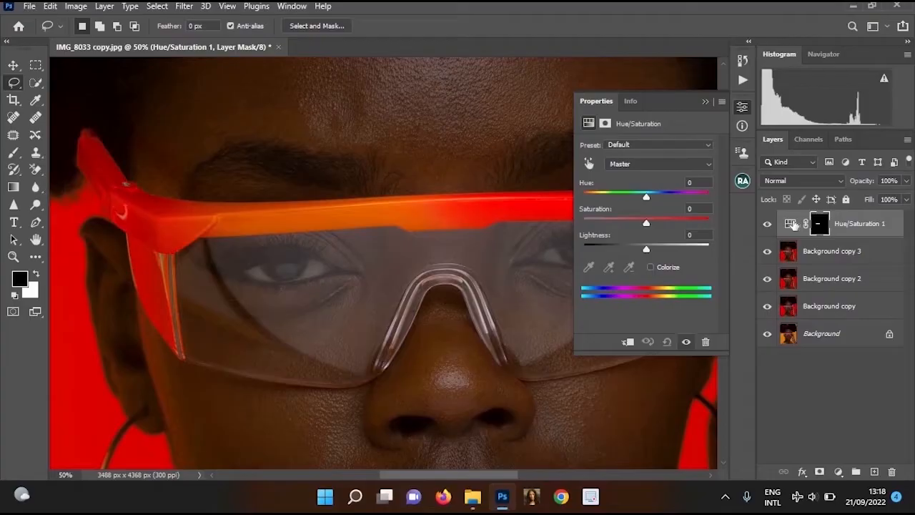
click(790, 224)
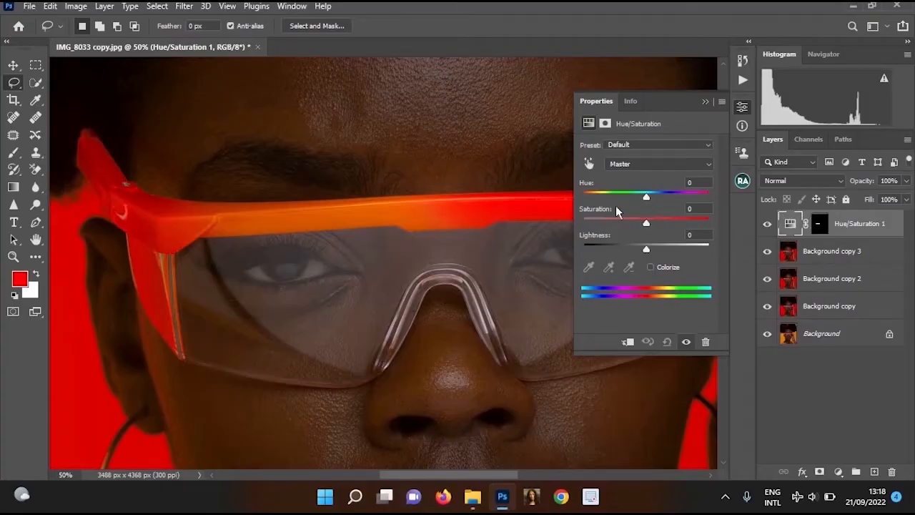
Set the Hue/Saturation adjustment's hue to -17 to shift the selected section of the glasses' frame towards red
key(ctrl+plus)
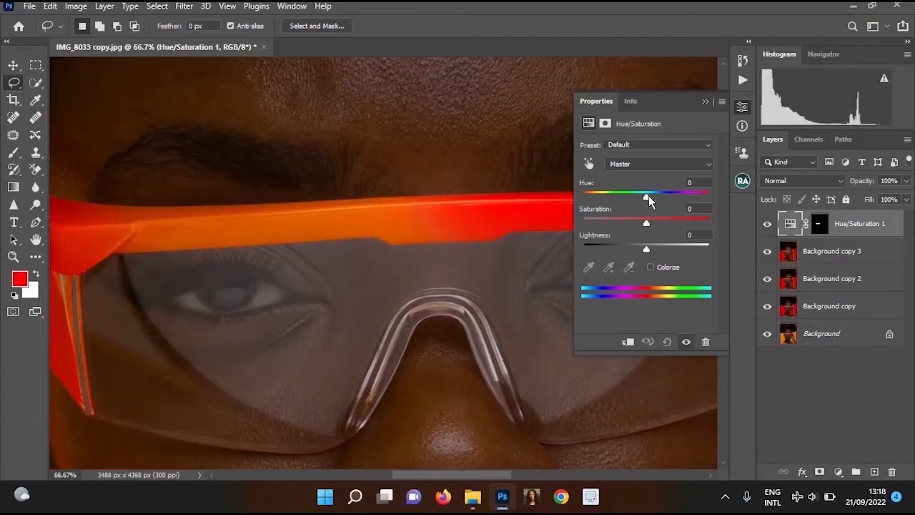
drag(649, 198, 640, 200)
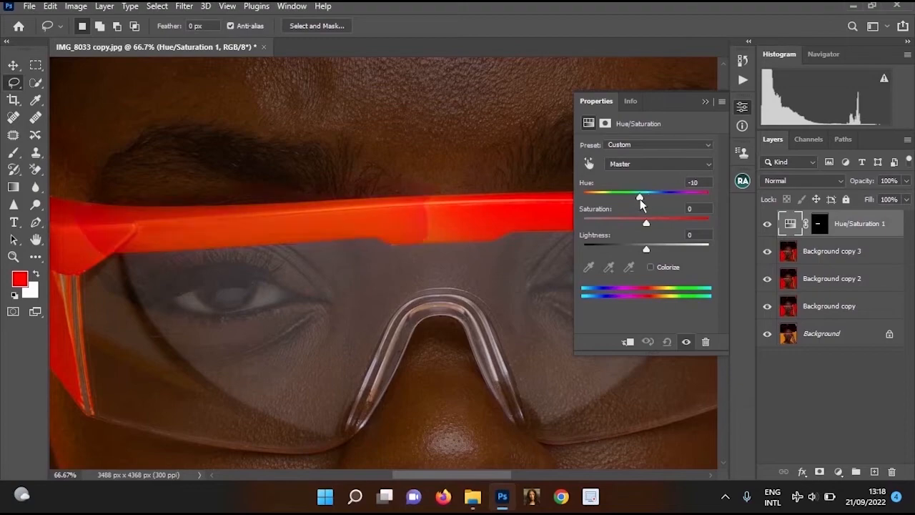
scroll(461, 227, down, 3)
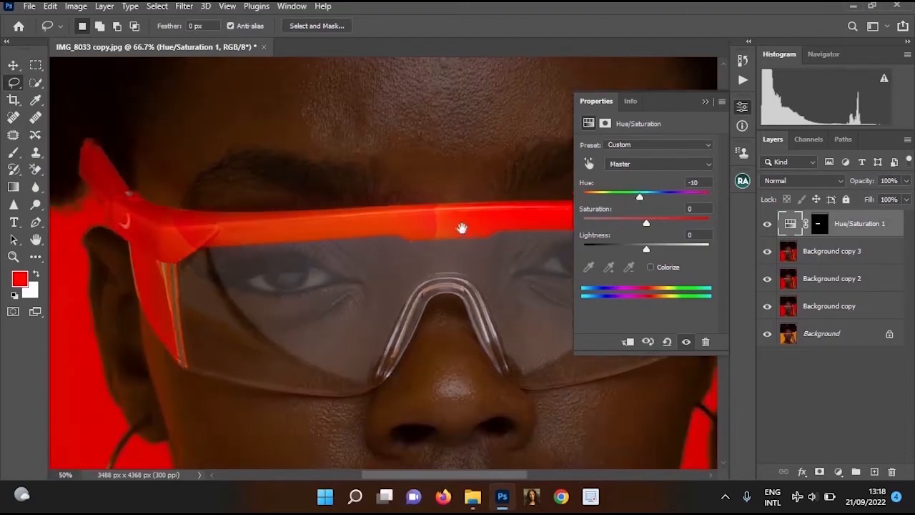
scroll(431, 235, up, 3)
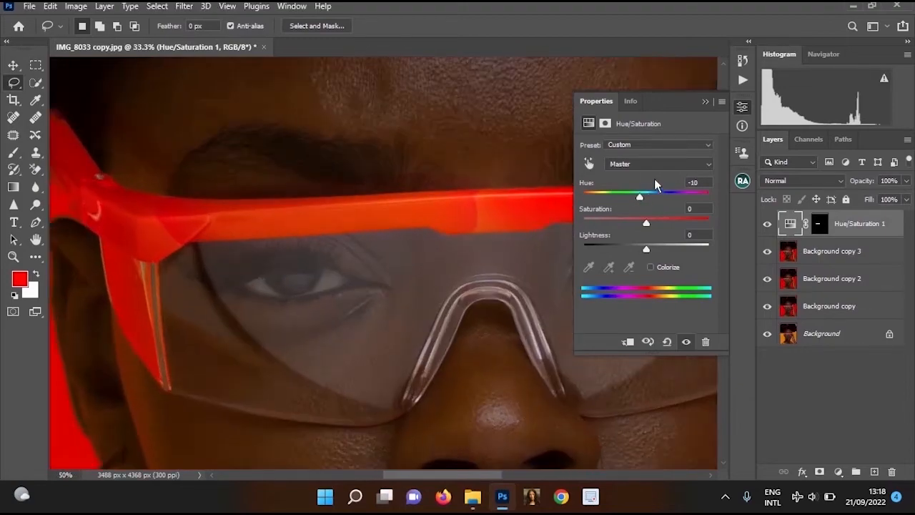
drag(724, 203, 635, 203)
key(ctrl+minus)
key(ctrl+minus)
key(ctrl+minus)
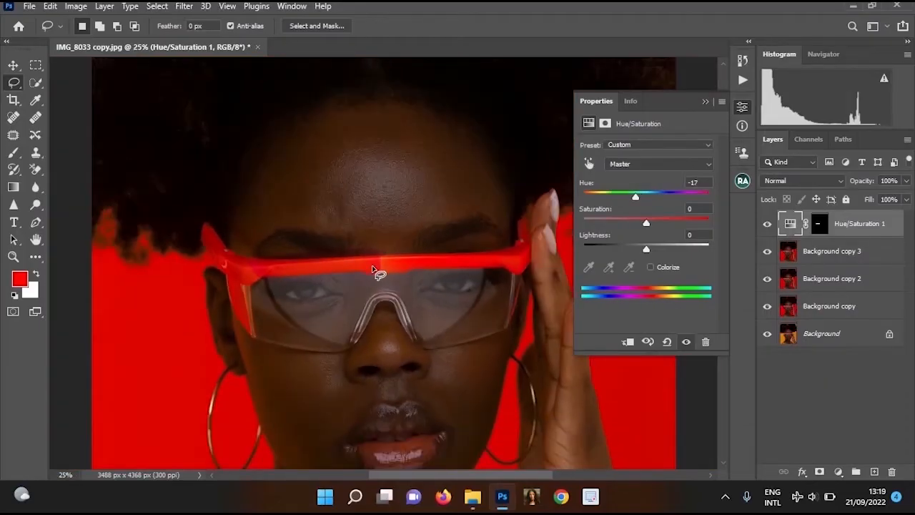
ctrl+click(374, 266)
ctrl+click(374, 266)
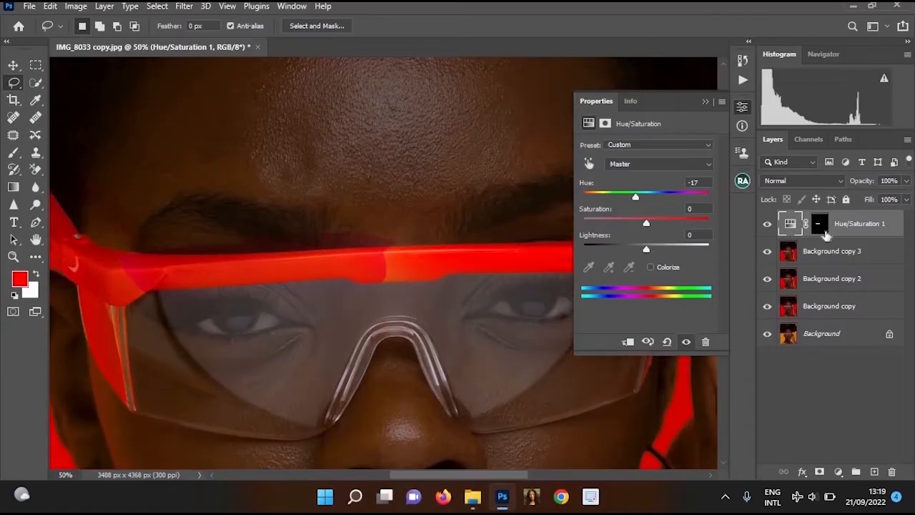
Soften the hard mask edges on the glasses' frame with a black 125-pixel brush at 24% flow on the Hue/Saturation mask
click(819, 224)
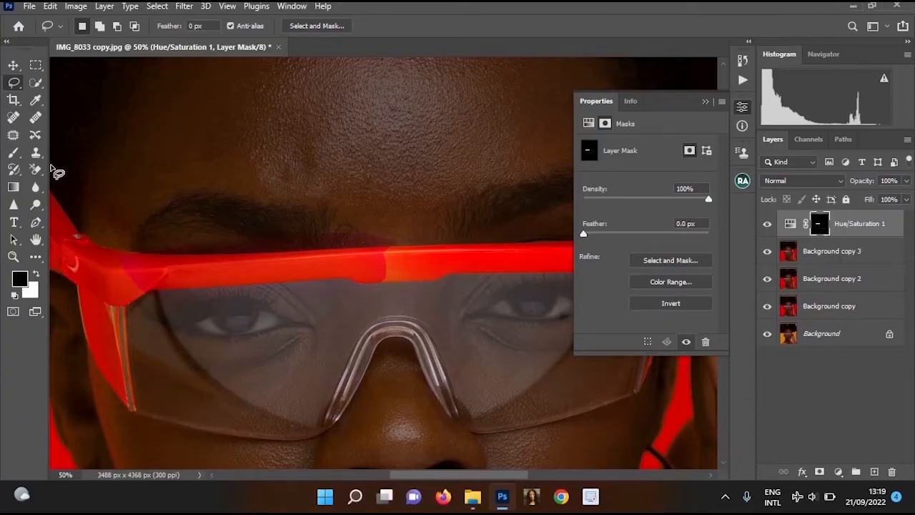
click(13, 152)
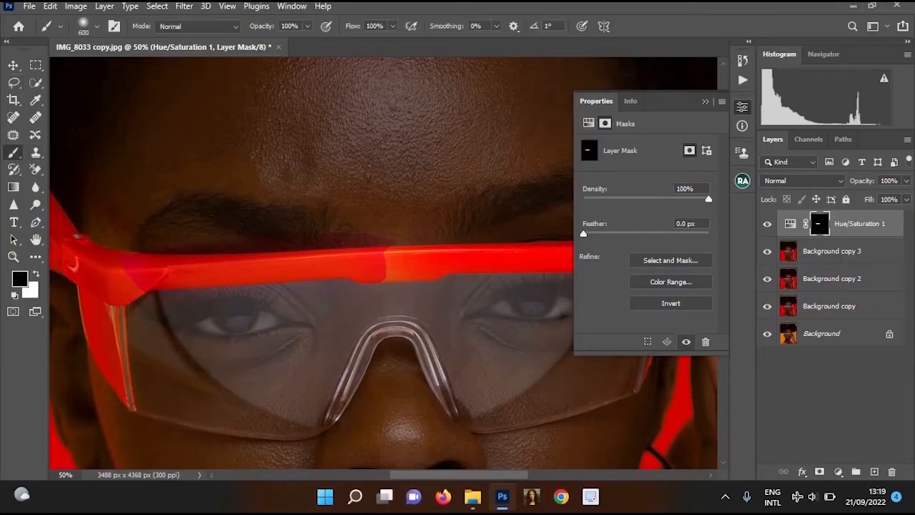
scroll(336, 266, up, 1)
scroll(379, 228, up, 1)
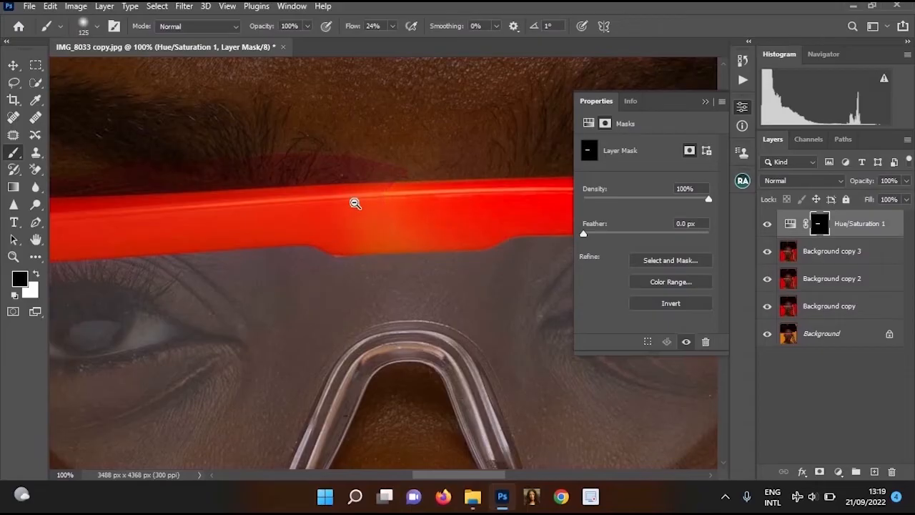
scroll(176, 176, down, 1)
scroll(172, 181, up, 1)
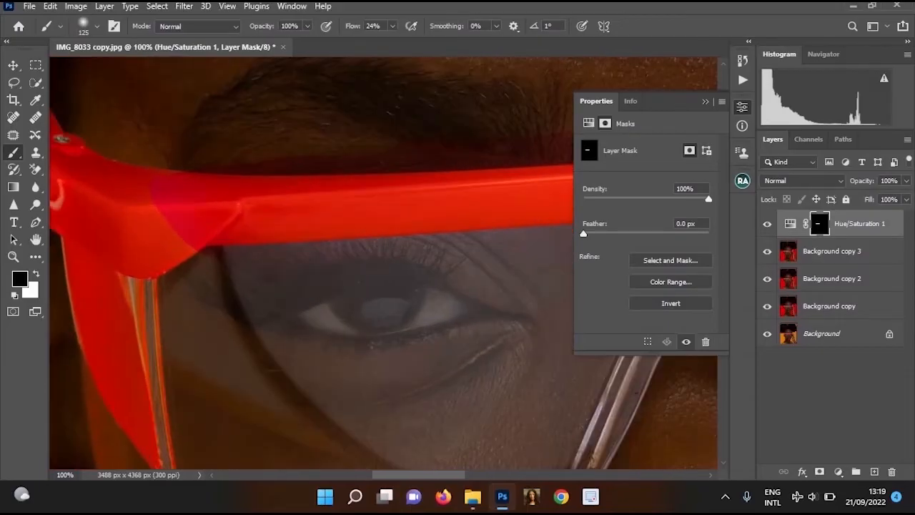
scroll(286, 168, down, 2)
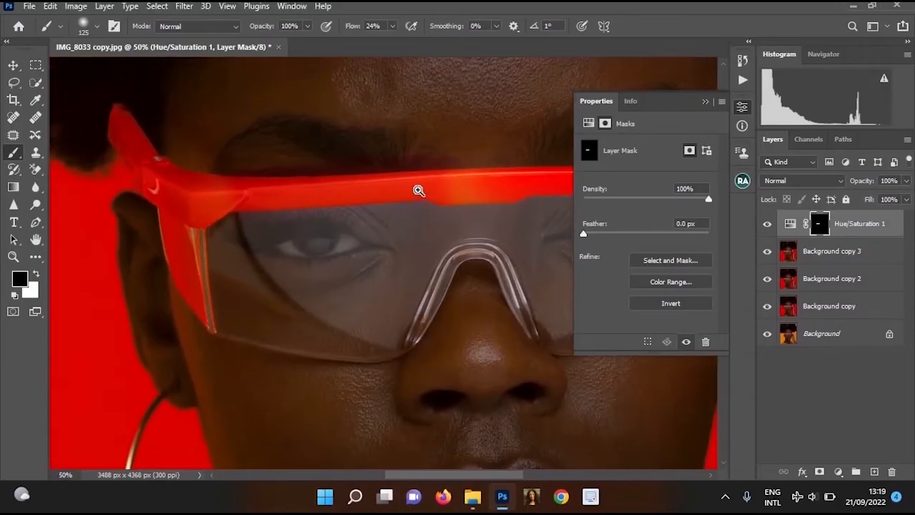
scroll(419, 190, up, 1)
Paint white at 4% flow on the adjustment mask over the leftover orange patch above the nose bridge
click(37, 273)
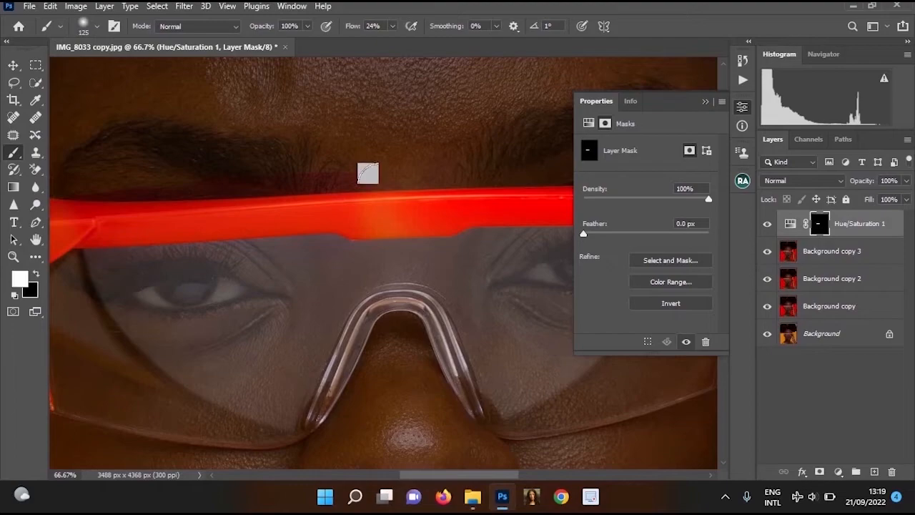
scroll(439, 247, up, 1)
click(391, 26)
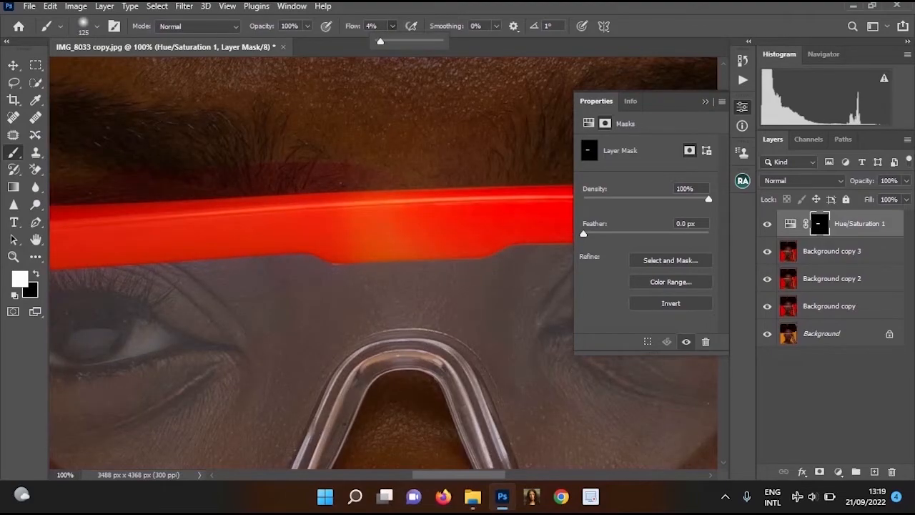
click(380, 220)
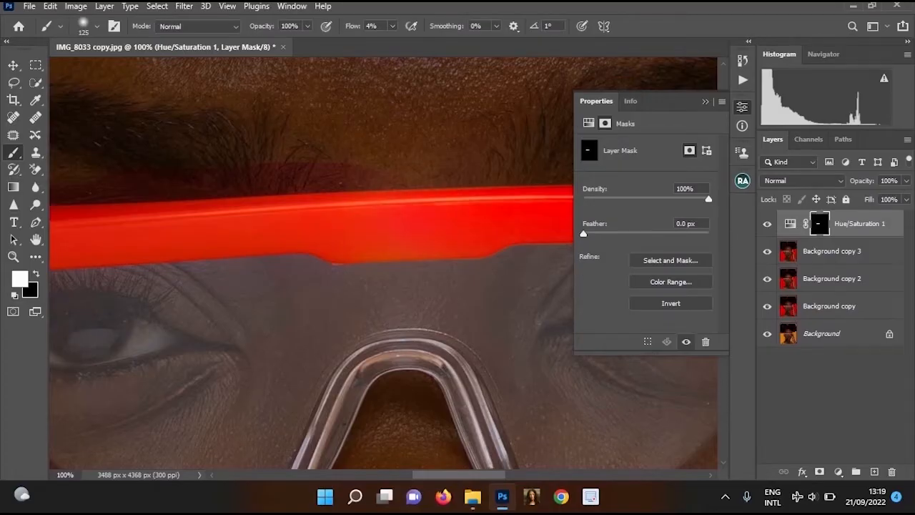
scroll(517, 208, down, 1)
scroll(423, 183, up, 1)
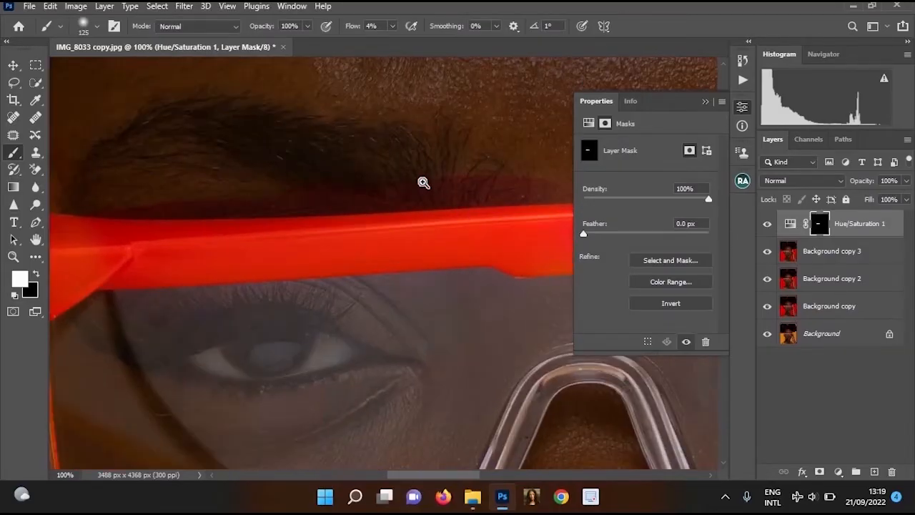
Remove the red tint from the skin and eyebrow above the frame by painting the mask black with a 90-pixel brush at 100% flow
scroll(423, 182, up, 1)
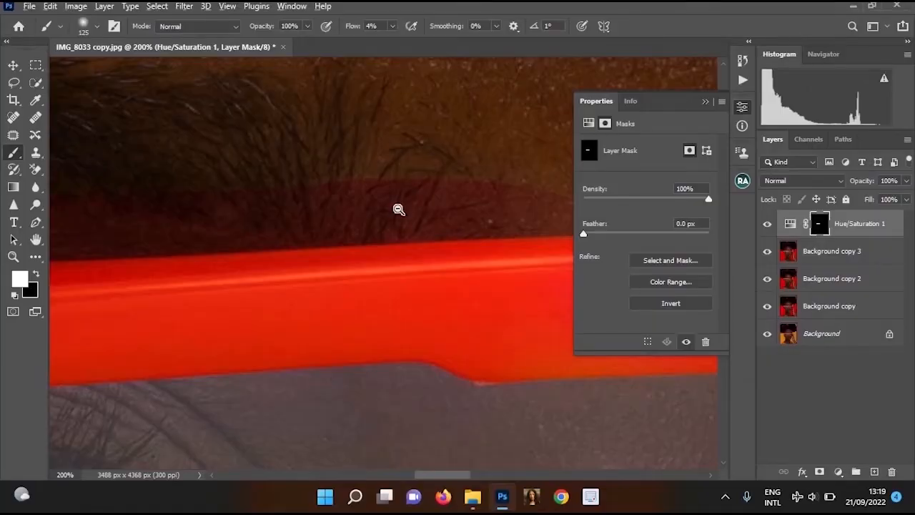
scroll(399, 210, down, 3)
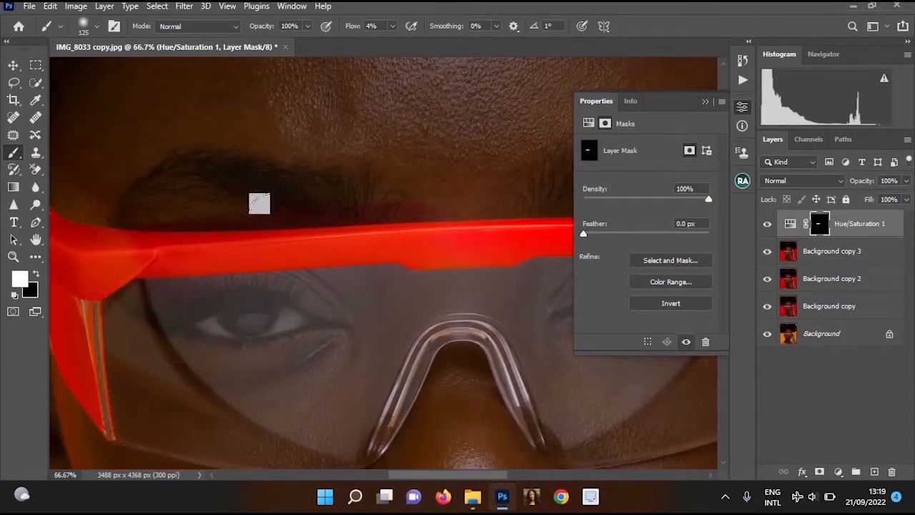
key(bracketleft)
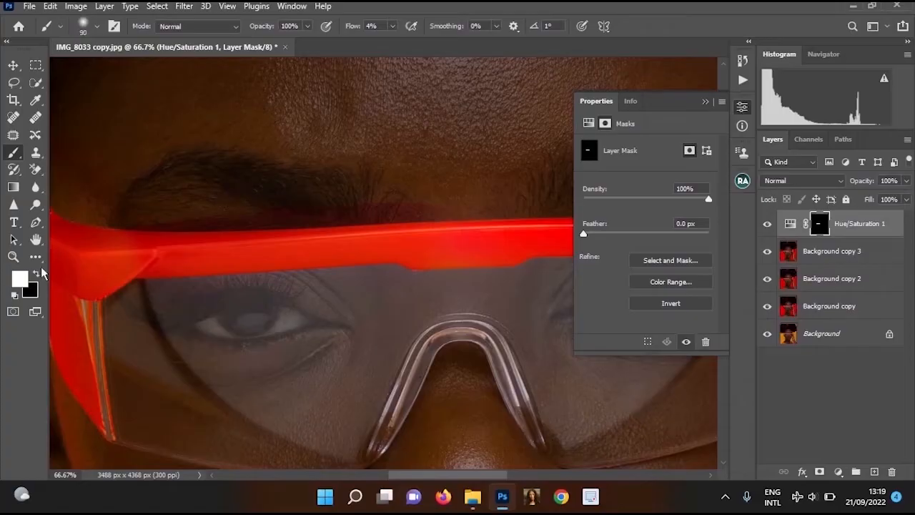
click(36, 276)
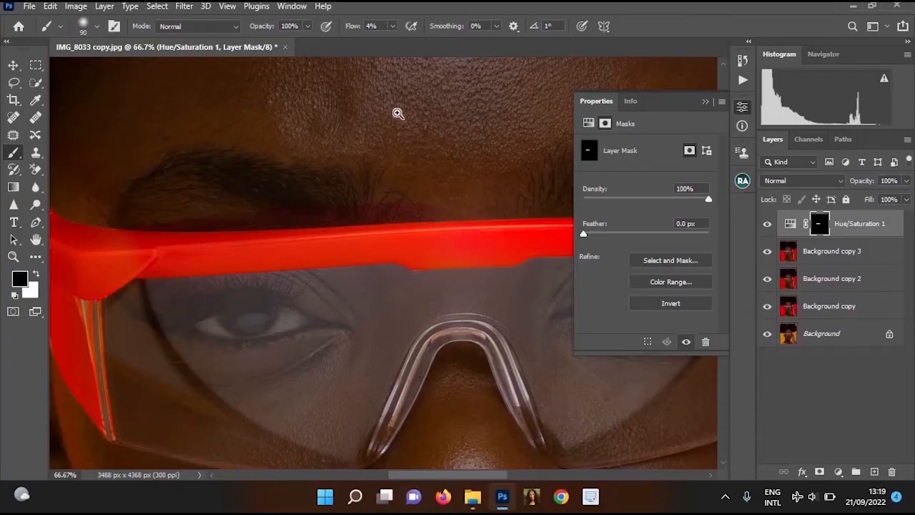
scroll(404, 140, up, 1)
key(shift+0)
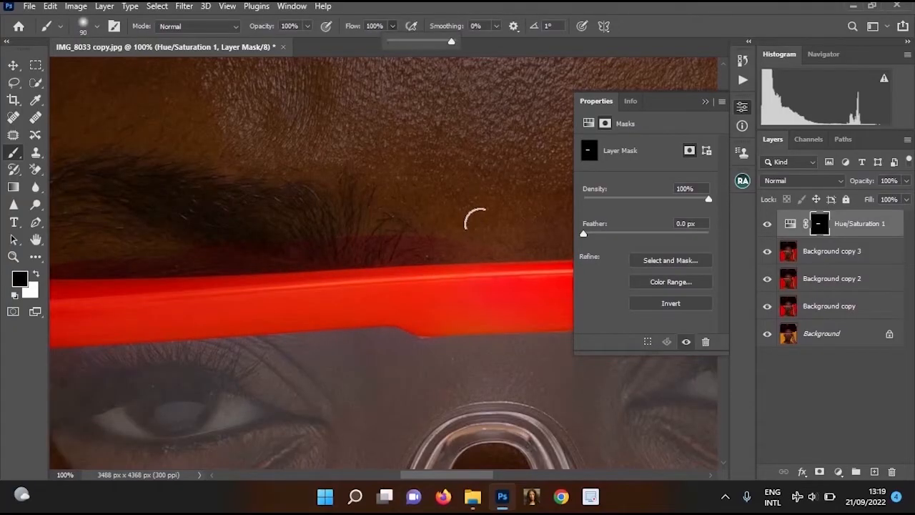
scroll(457, 236, down, 1)
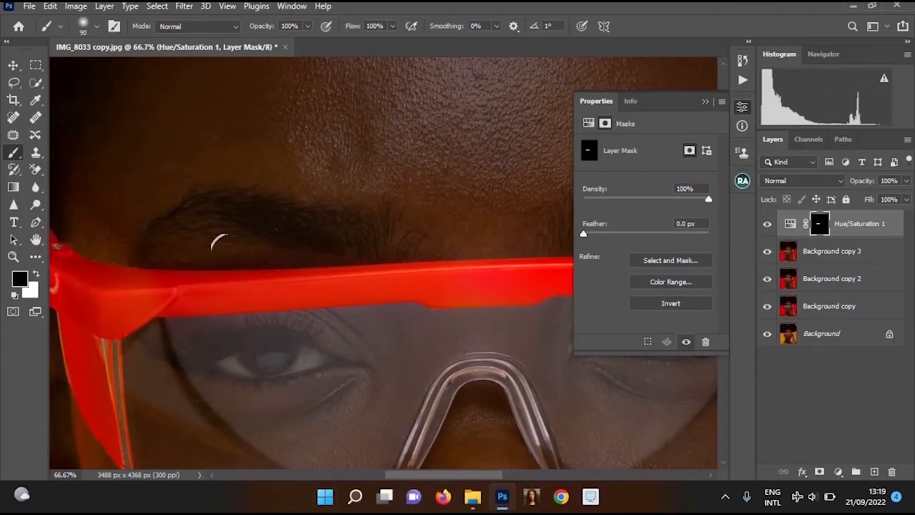
scroll(232, 250, up, 1)
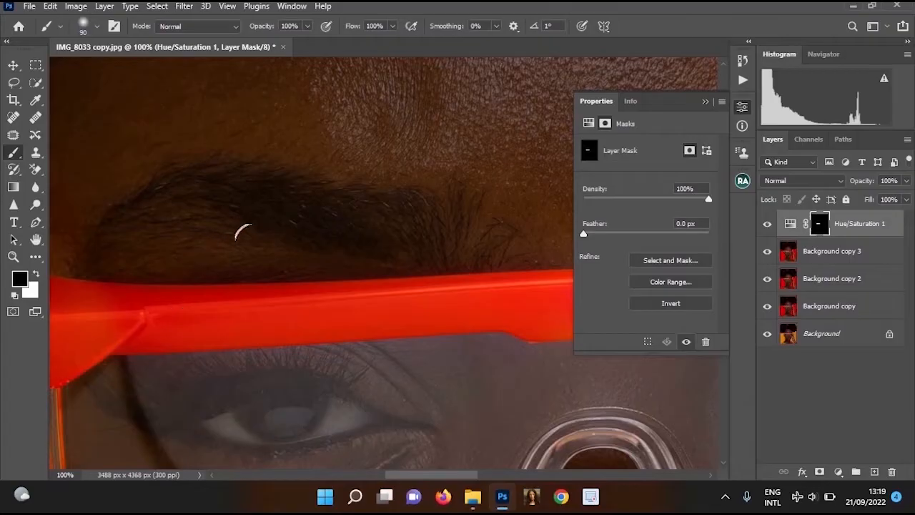
drag(284, 278, 393, 441)
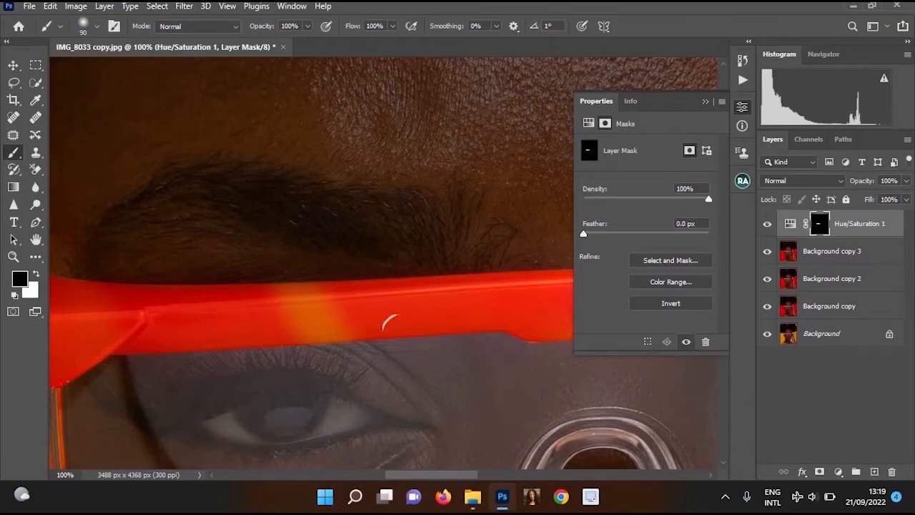
key(ctrl+z)
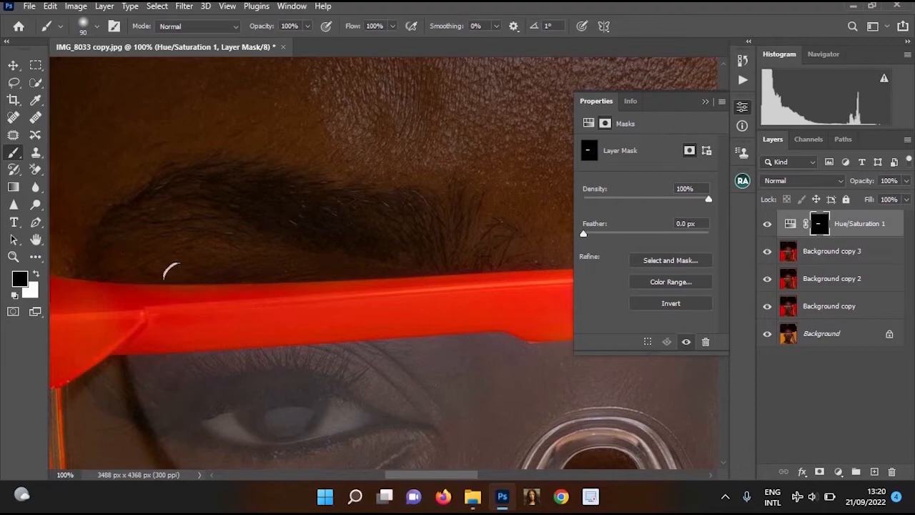
key(x)
key(x)
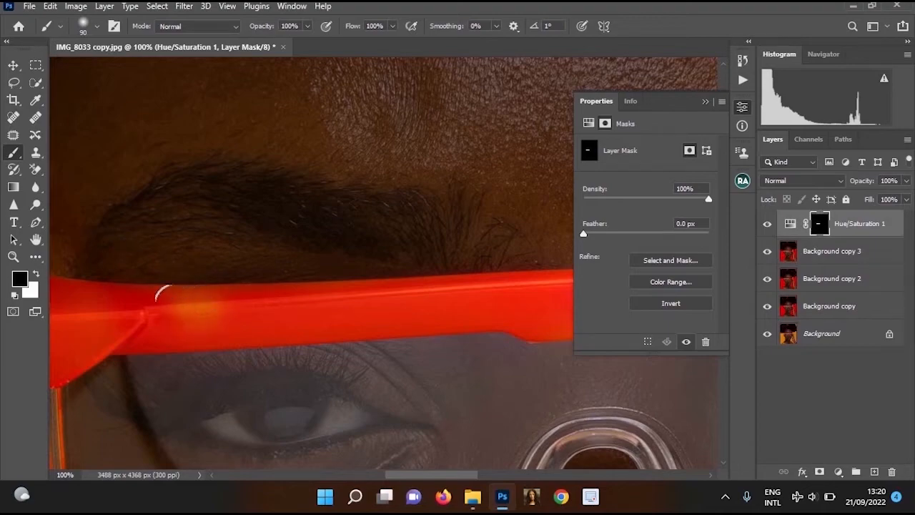
key(x)
alt+click(242, 312)
alt+click(242, 312)
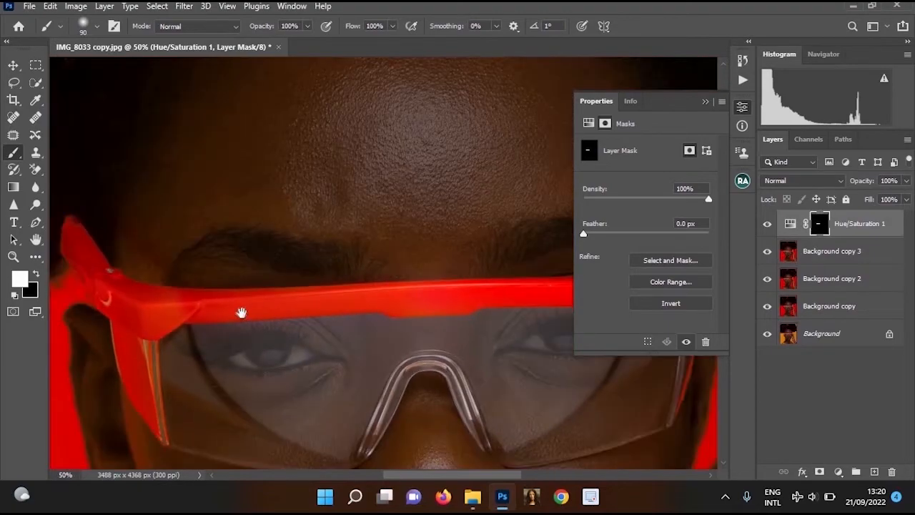
ctrl+click(242, 312)
Blend the mask's edge at the frame's hinge corner using black and white brush strokes at 18% flow
click(393, 26)
drag(392, 41, 341, 42)
click(36, 274)
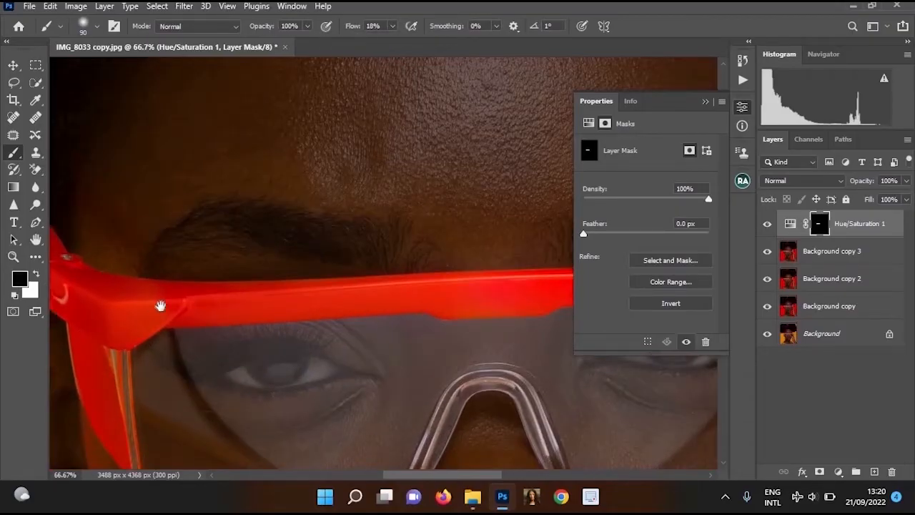
mouse_move(160, 306)
mouse_down()
mouse_move(239, 238)
mouse_move(218, 368)
mouse_up()
ctrl+click(215, 241)
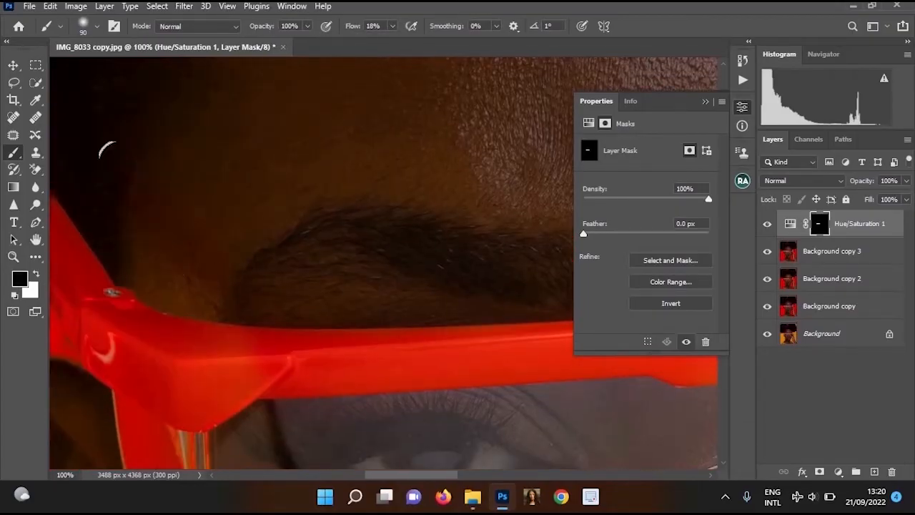
key(x)
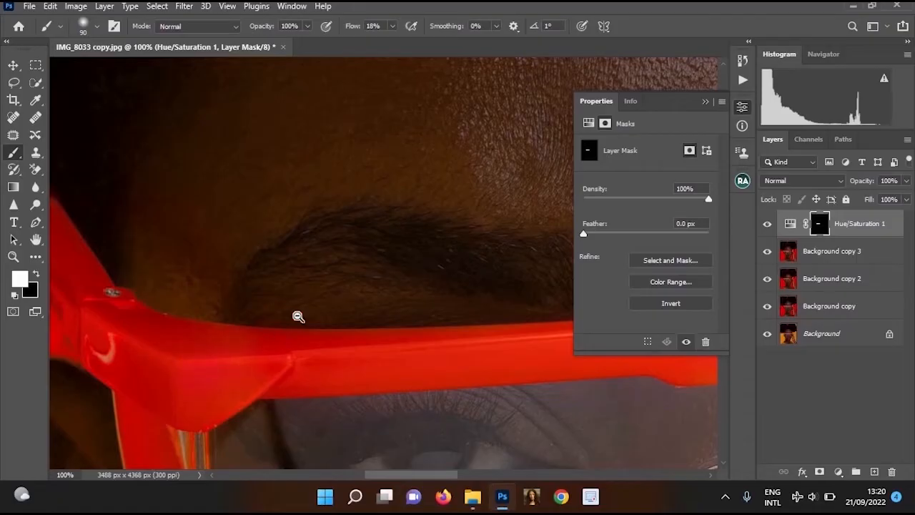
ctrl+alt+click(422, 337)
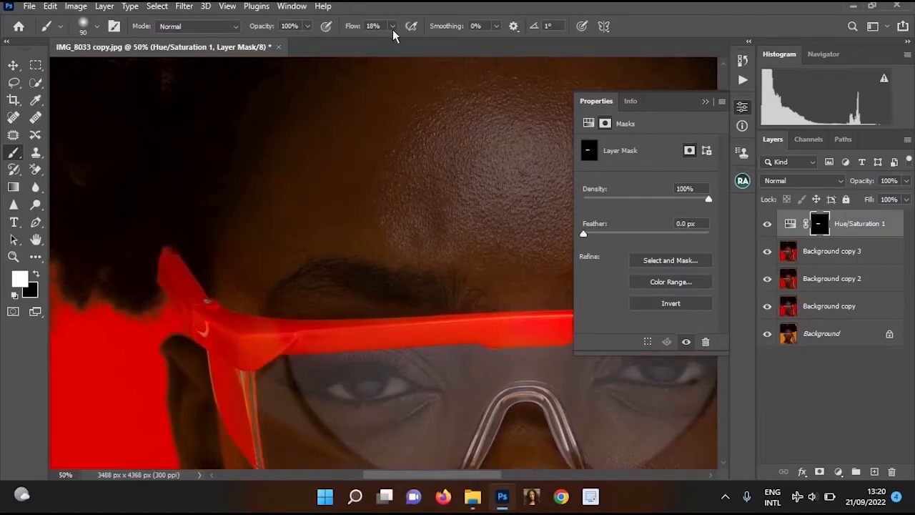
Set the brush flow to 100% and refine the adjustment mask around the frame's hinge corner with white and black
click(392, 27)
click(441, 43)
ctrl+click(230, 333)
key(x)
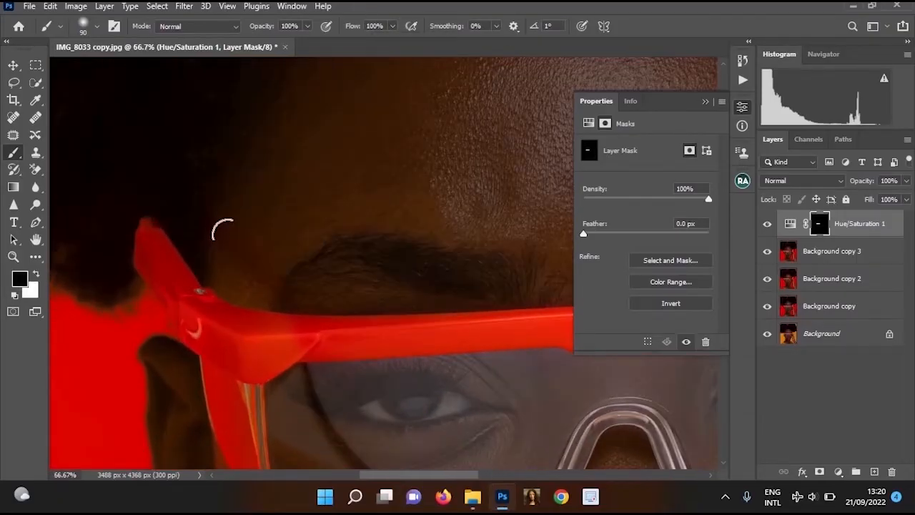
ctrl+alt+click(494, 263)
drag(487, 296, 288, 233)
ctrl+alt+click(405, 216)
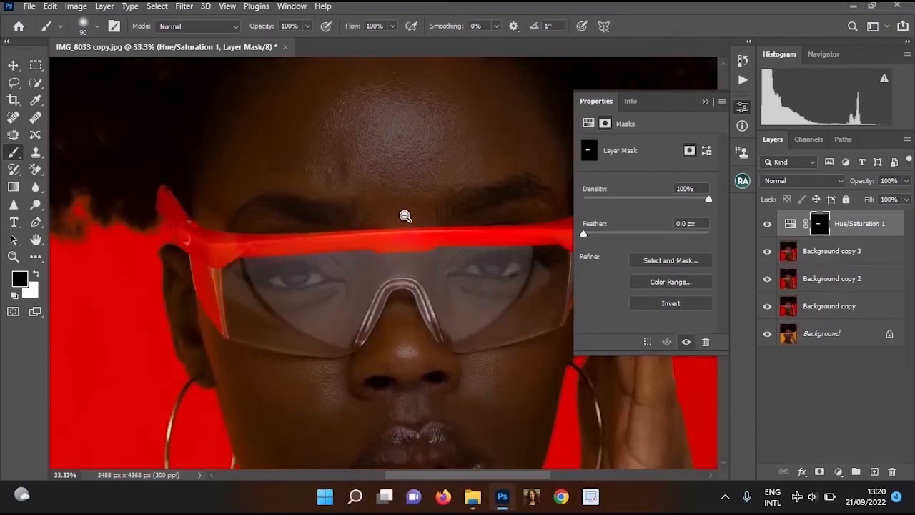
Merge the Hue/Saturation 1 adjustment with the Background copy 3 layer and lasso the frame's hinge corner
drag(405, 216, 366, 198)
ctrl+click(251, 226)
ctrl+click(242, 218)
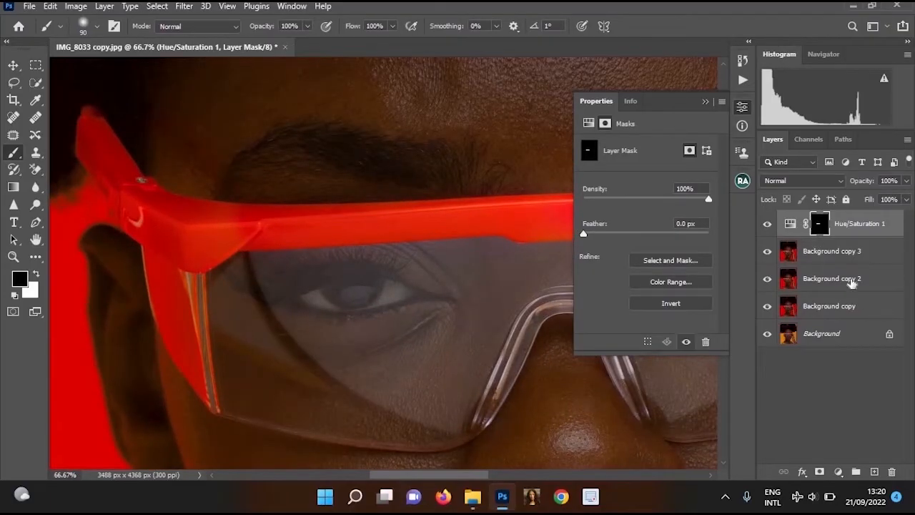
mouse_move(190, 157)
mouse_down()
mouse_move(167, 267)
mouse_move(184, 298)
mouse_move(198, 278)
mouse_move(211, 213)
mouse_move(191, 167)
mouse_up()
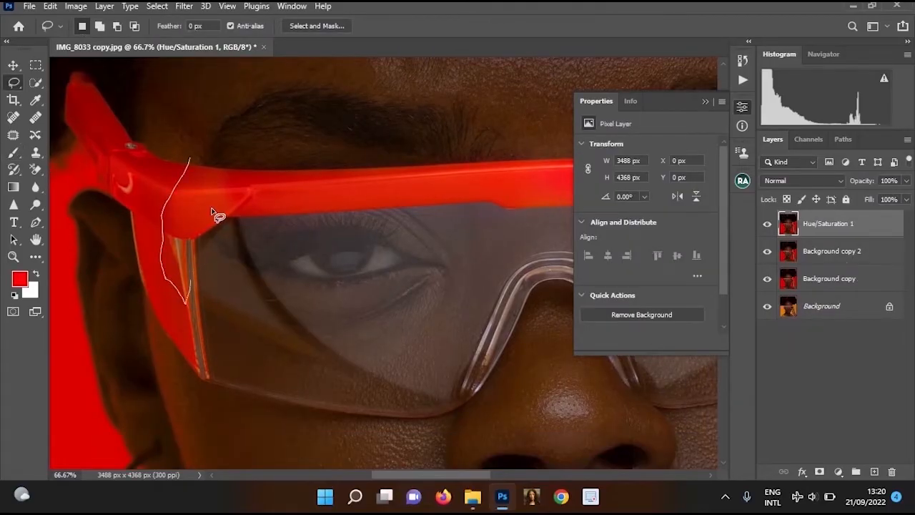
alt+click(345, 236)
alt+click(345, 235)
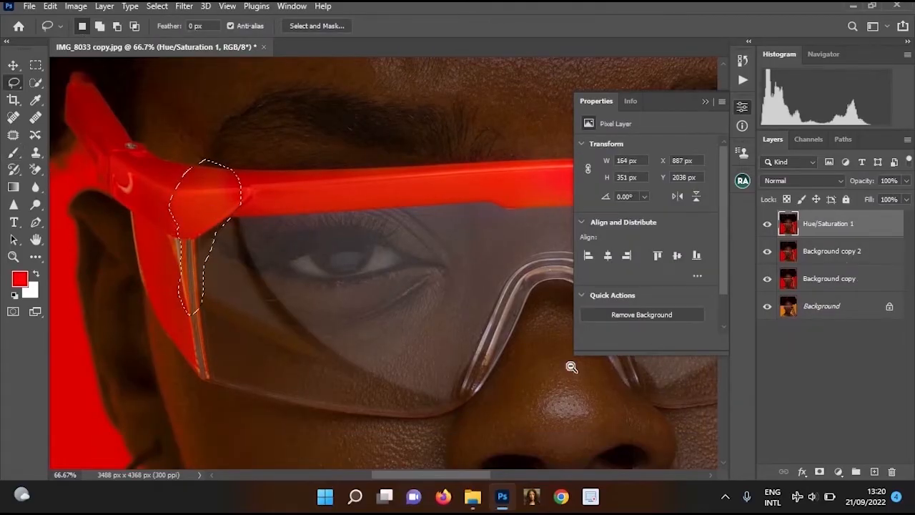
Add a Hue/Saturation adjustment for the selected hinge corner and set its hue to -6
click(838, 472)
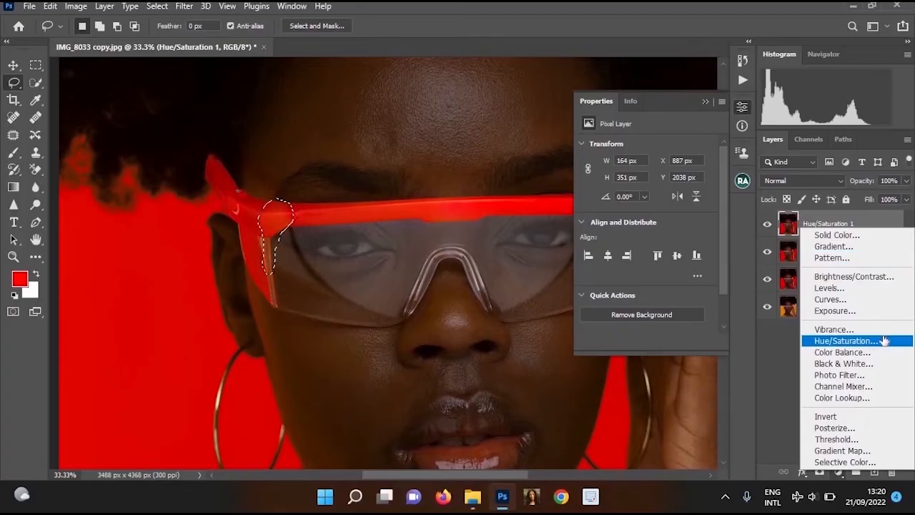
click(829, 286)
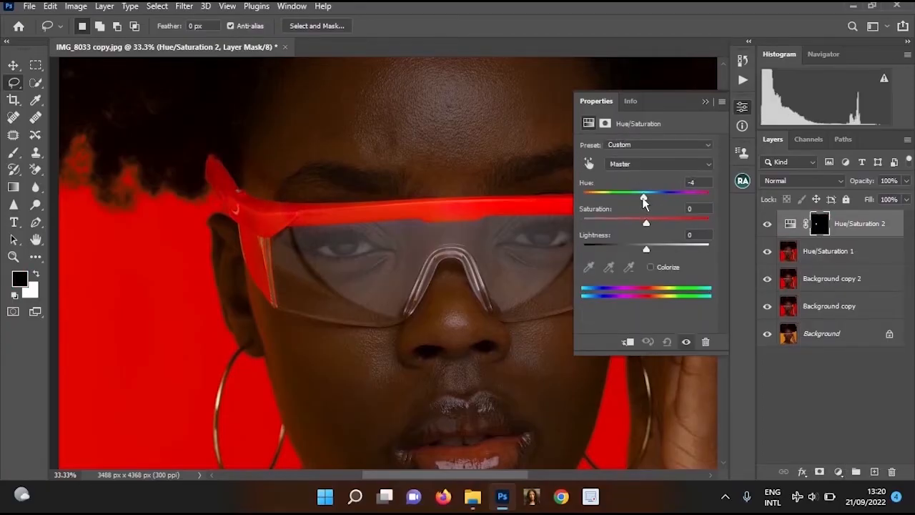
ctrl+click(293, 246)
ctrl+click(196, 153)
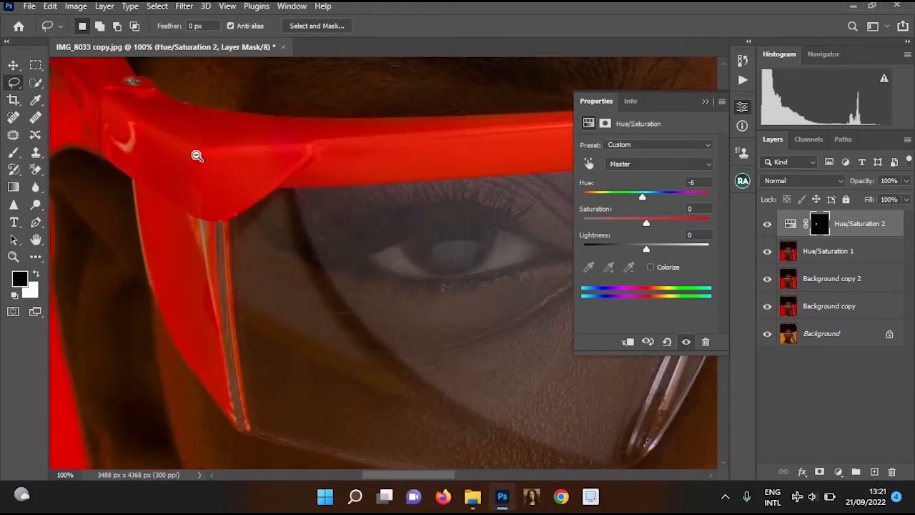
alt+click(228, 163)
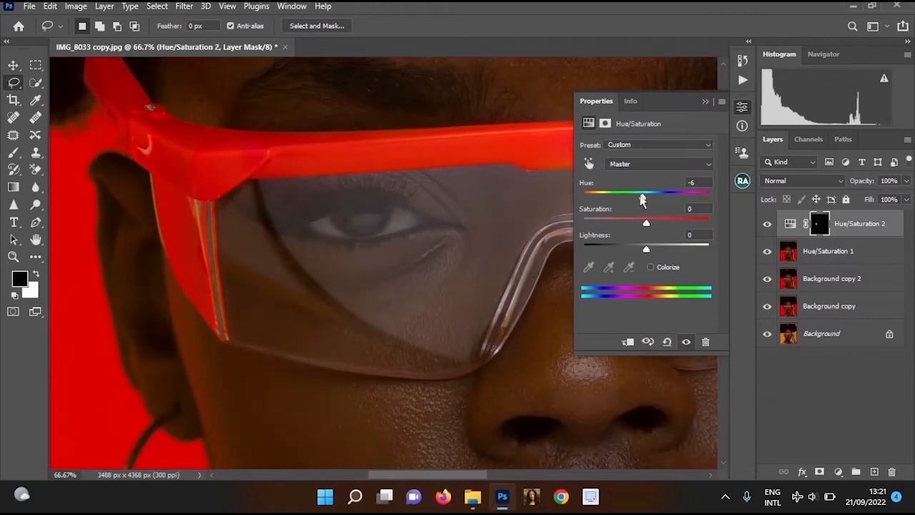
drag(638, 200, 642, 198)
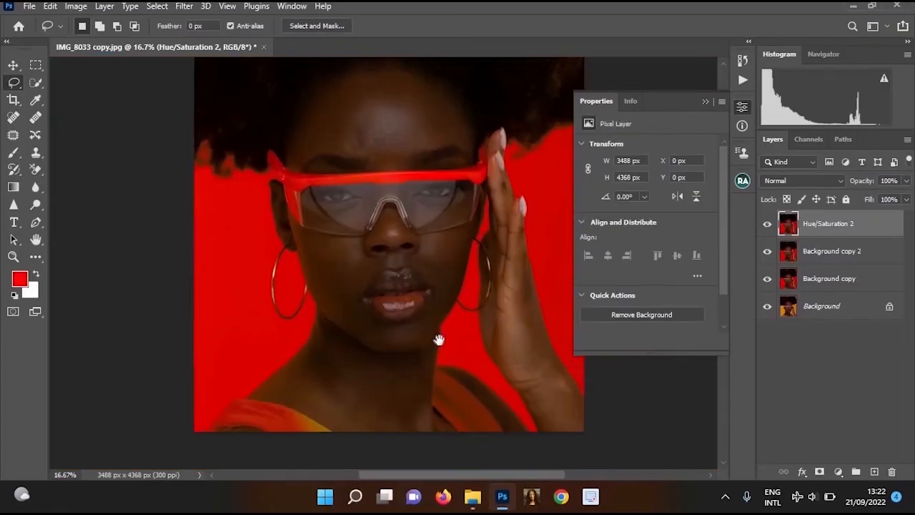
Inspect the dress strap, neck and glasses up close and in the whole portrait for remaining colour mismatches
ctrl+click(321, 376)
scroll(316, 373, up, 1)
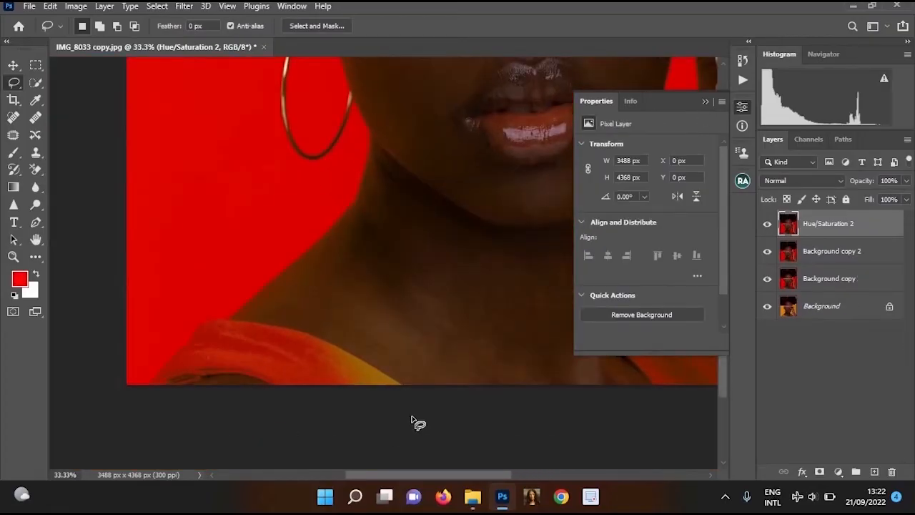
scroll(311, 322, down, 1)
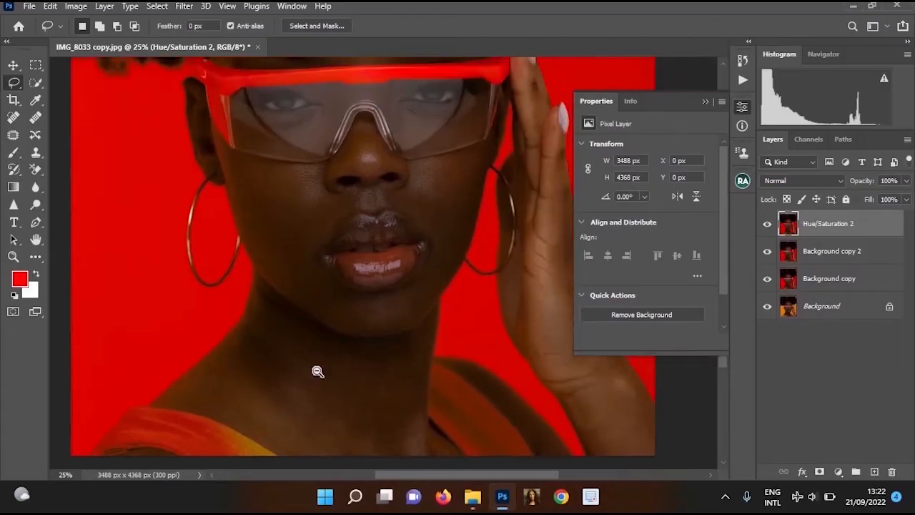
scroll(317, 371, down, 1)
drag(355, 434, 425, 371)
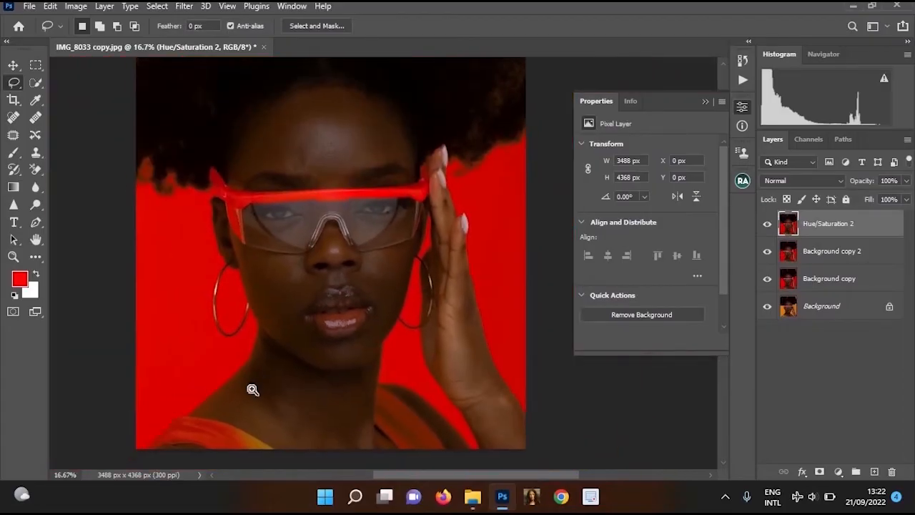
scroll(253, 390, up, 2)
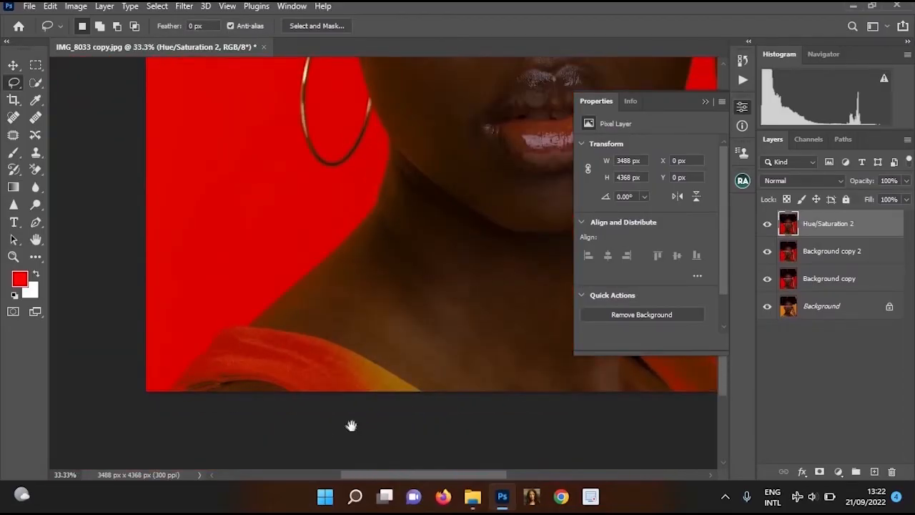
scroll(360, 230, down, 2)
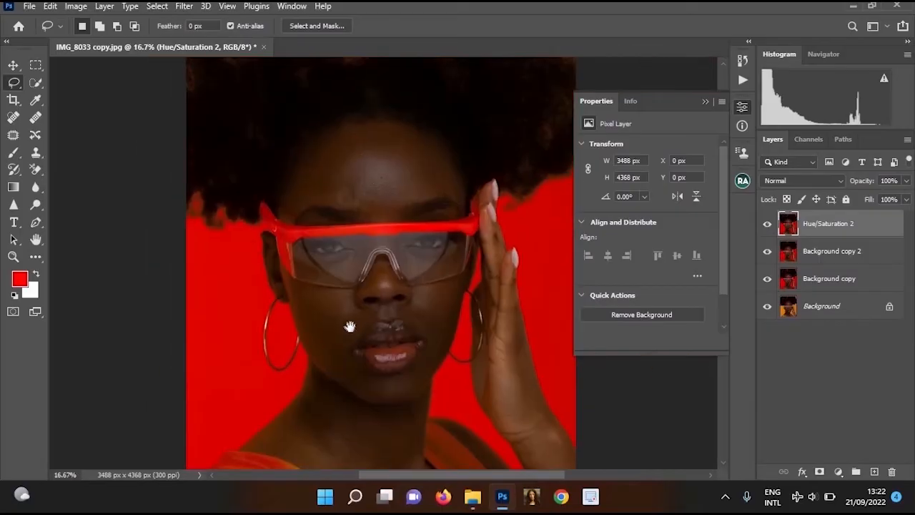
scroll(303, 204, up, 2)
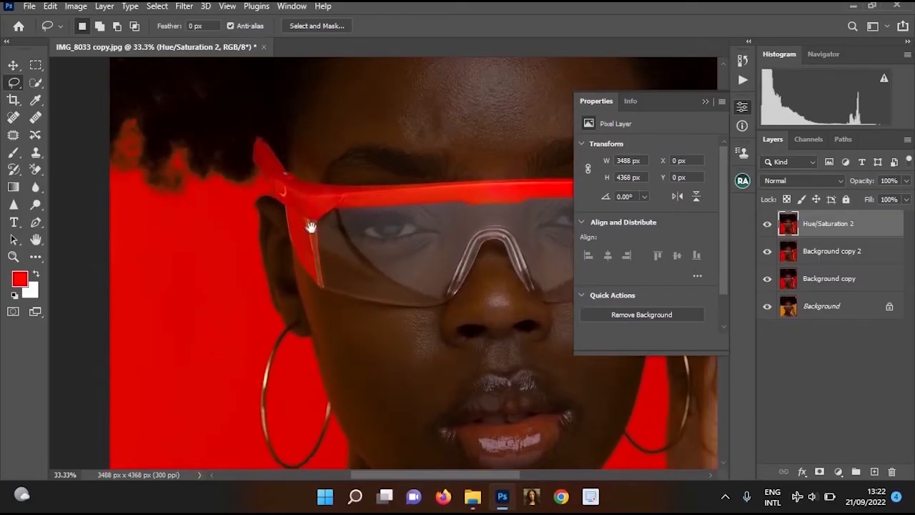
scroll(476, 164, down, 2)
scroll(503, 173, down, 1)
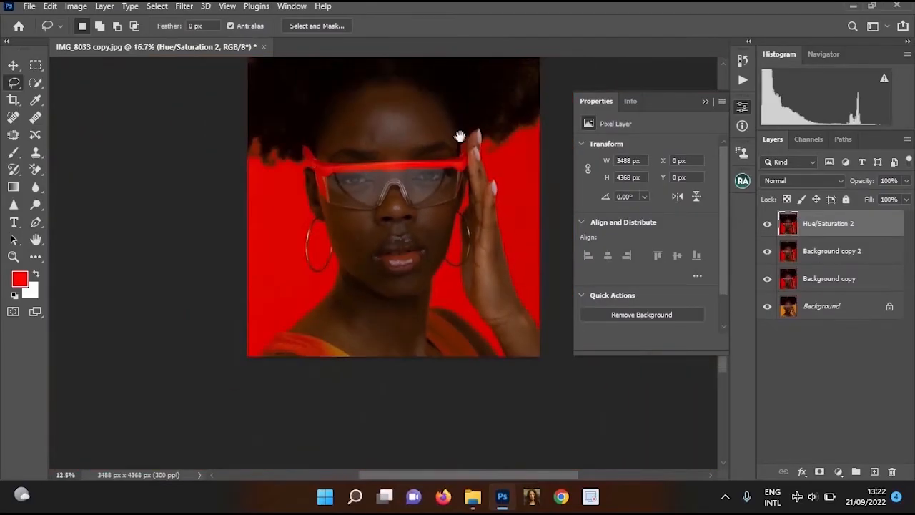
drag(460, 136, 493, 198)
ctrl+click(488, 341)
drag(406, 349, 450, 153)
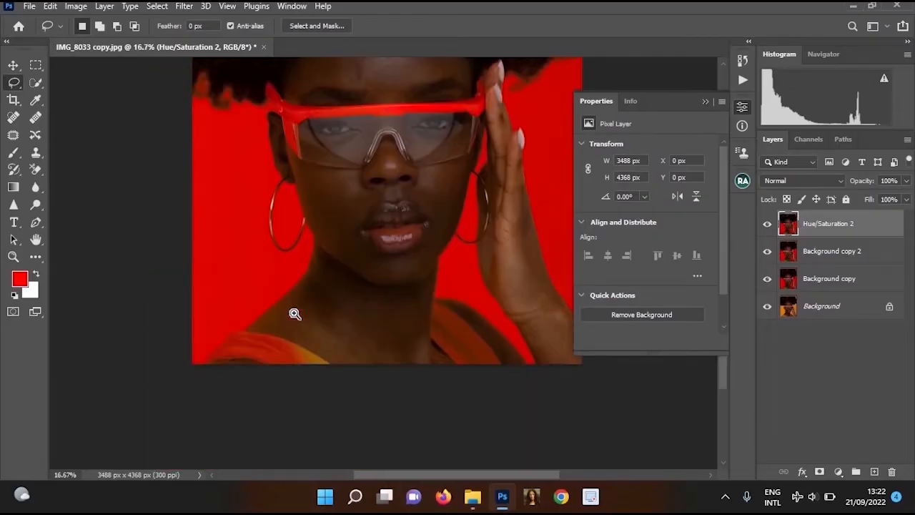
Lasso the orange dress strap on the shoulder beside the hoop earring, about 1074 by 337 px
ctrl+click(294, 307)
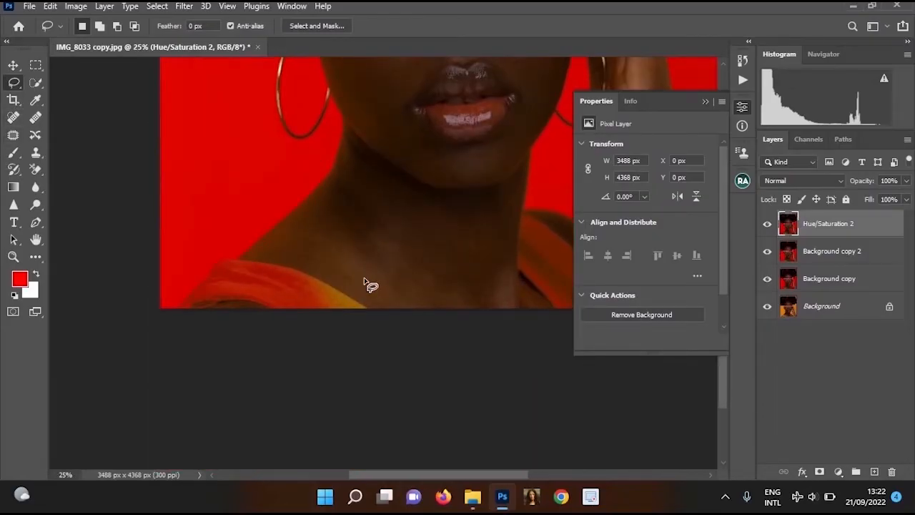
scroll(322, 285, up, 1)
mouse_move(245, 259)
mouse_down()
mouse_move(205, 295)
mouse_move(215, 288)
mouse_move(188, 287)
mouse_move(188, 307)
mouse_up()
mouse_move(250, 322)
mouse_down()
mouse_move(291, 261)
mouse_move(724, 405)
mouse_up()
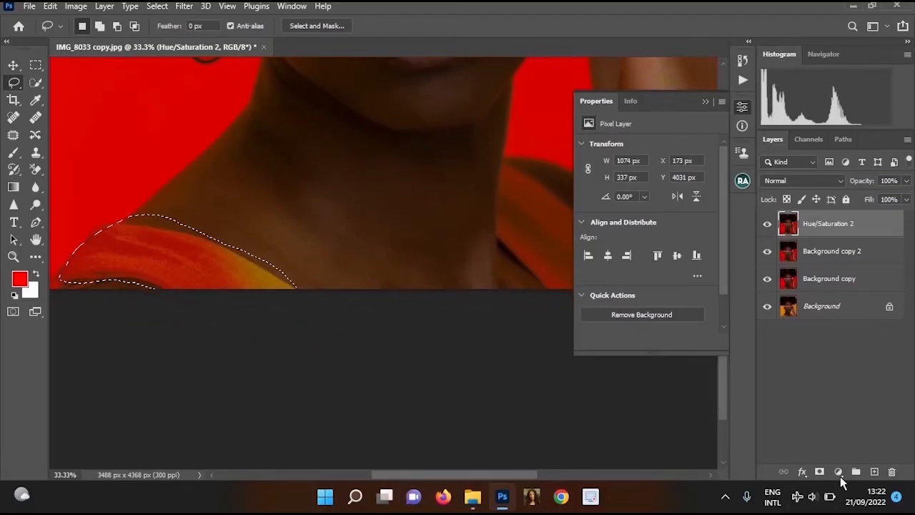
Add a Hue/Saturation adjustment for the selected dress strap and shift its hue towards magenta
click(838, 472)
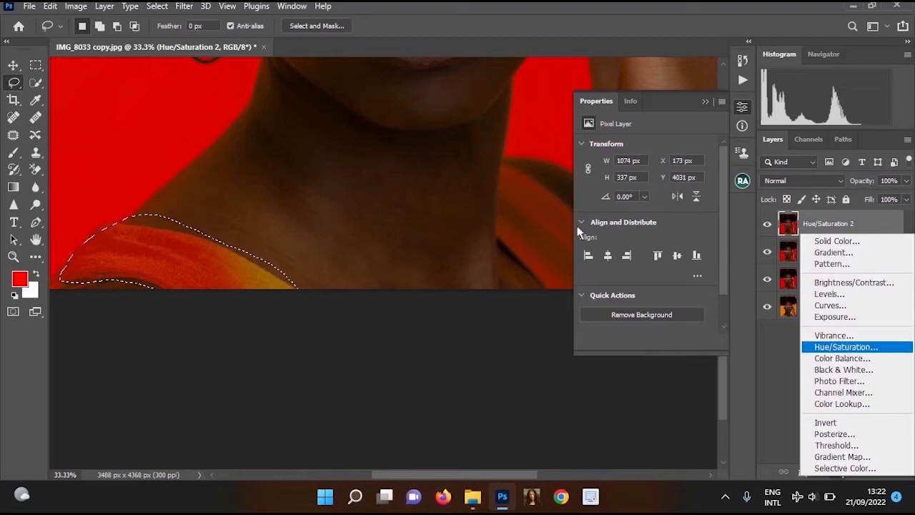
click(847, 347)
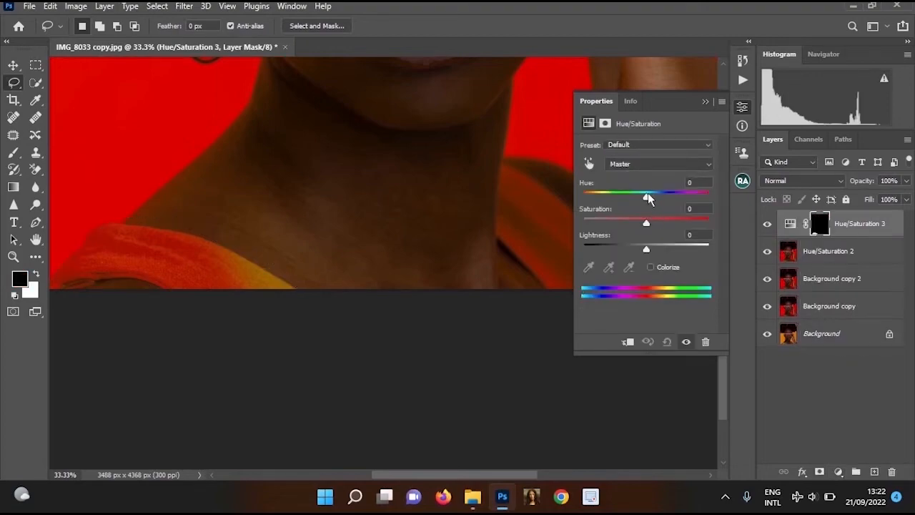
drag(646, 200, 625, 196)
key(ctrl+plus)
click(702, 104)
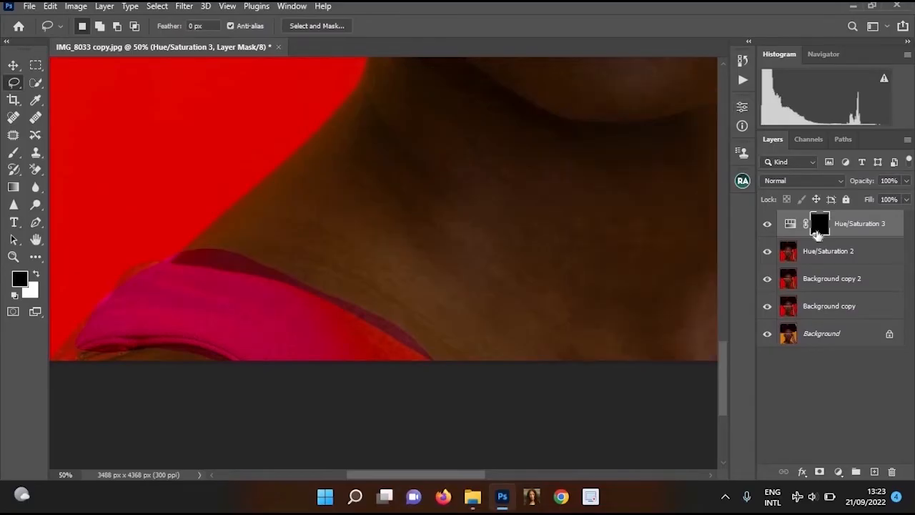
Paint the strap's adjustment mask black to hide the tint, and repaint the strap in white with a 125-pixel brush at 25% flow
click(12, 153)
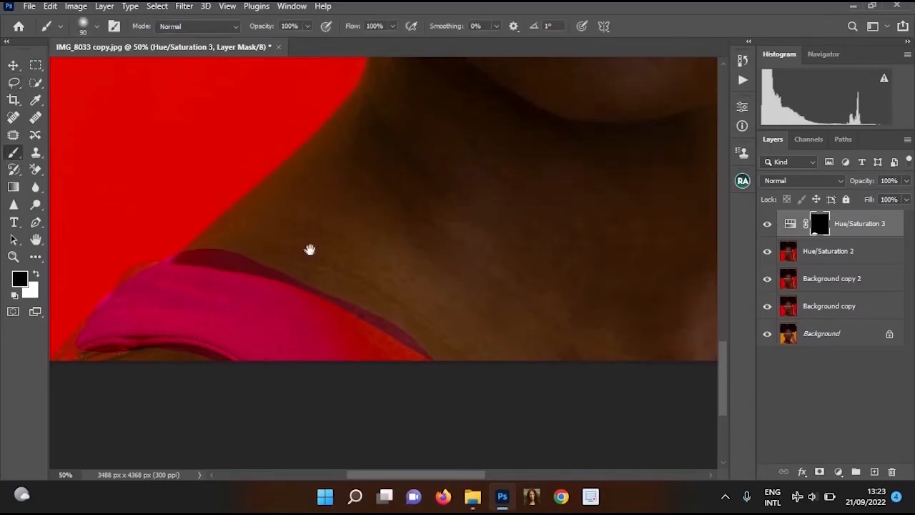
scroll(316, 247, down, 1)
scroll(317, 247, left, 1)
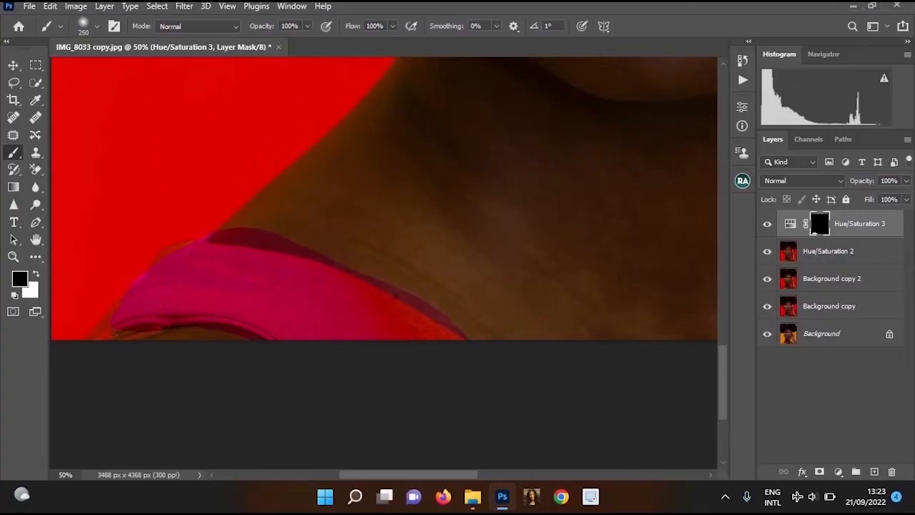
mouse_move(347, 272)
mouse_down()
mouse_move(457, 336)
mouse_move(243, 232)
mouse_move(386, 329)
mouse_up()
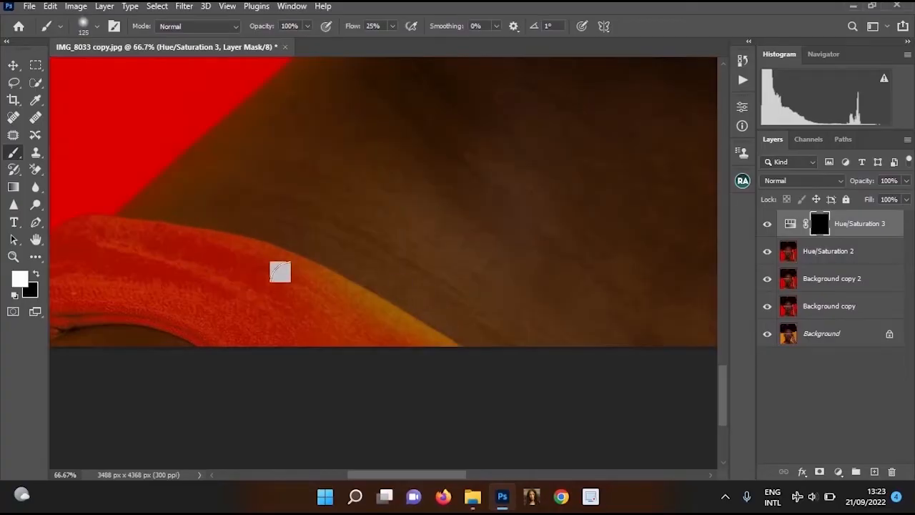
mouse_move(279, 272)
mouse_down()
mouse_move(376, 289)
mouse_move(445, 335)
mouse_move(233, 231)
mouse_up()
key(x)
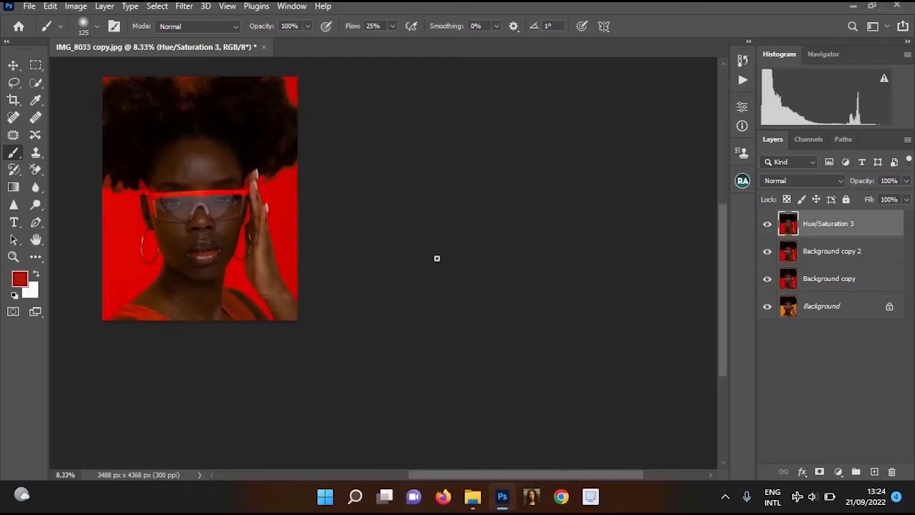
Start Replace Color on the Hue/Saturation 3 layer and sample the portrait's red backdrop as the colour to replace
drag(319, 191, 370, 195)
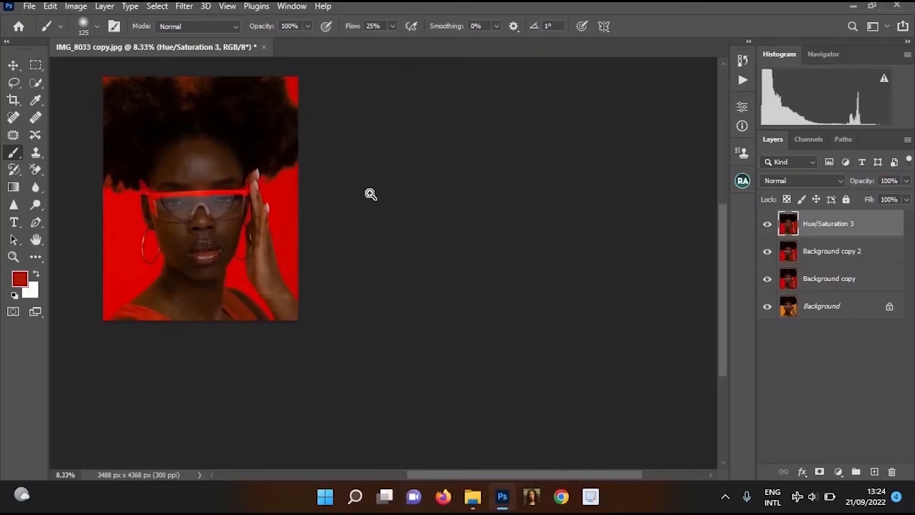
ctrl+click(370, 194)
ctrl+click(370, 195)
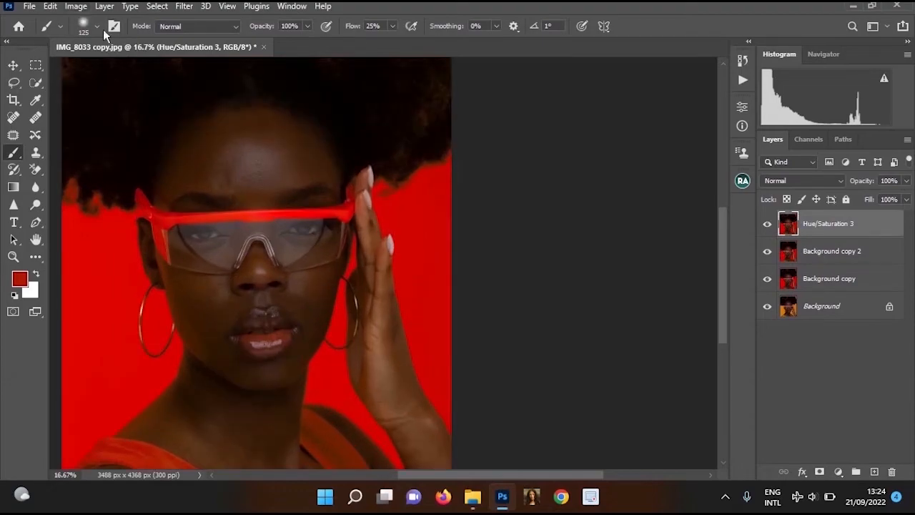
click(76, 5)
mouse_move(100, 41)
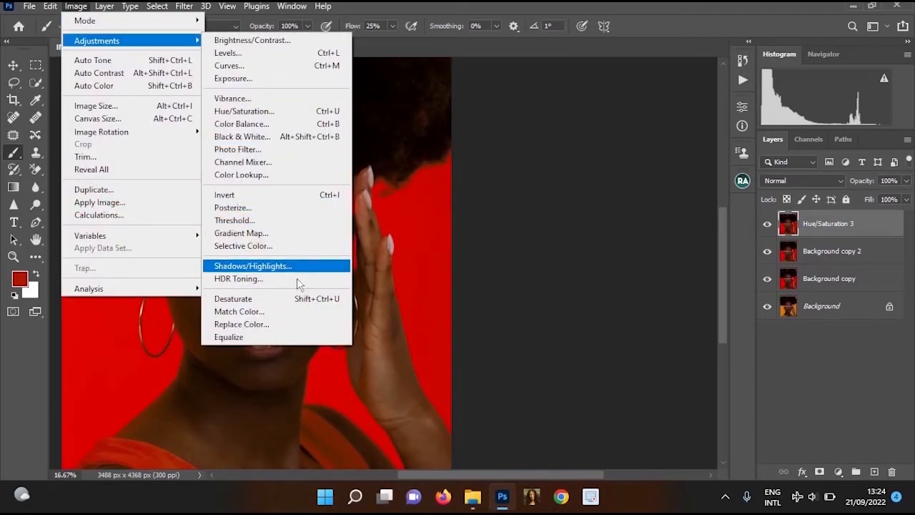
click(241, 324)
click(643, 89)
click(644, 90)
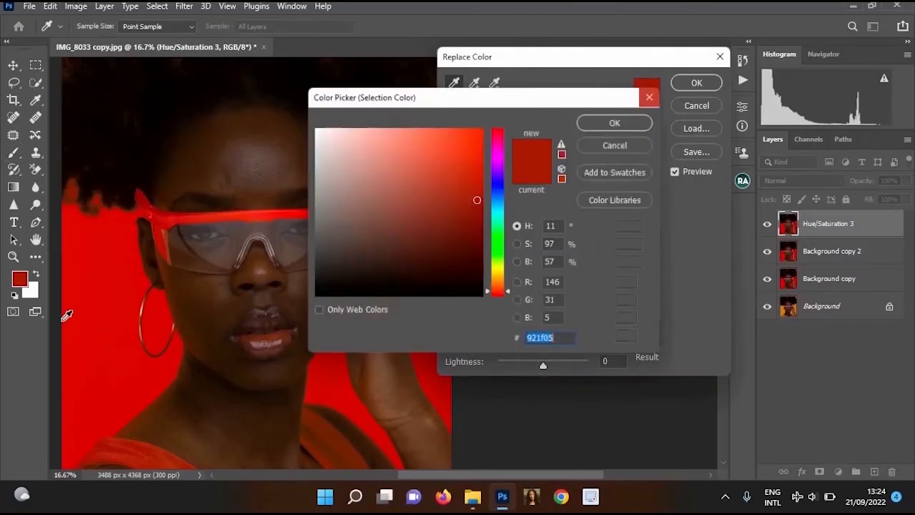
click(187, 221)
click(97, 400)
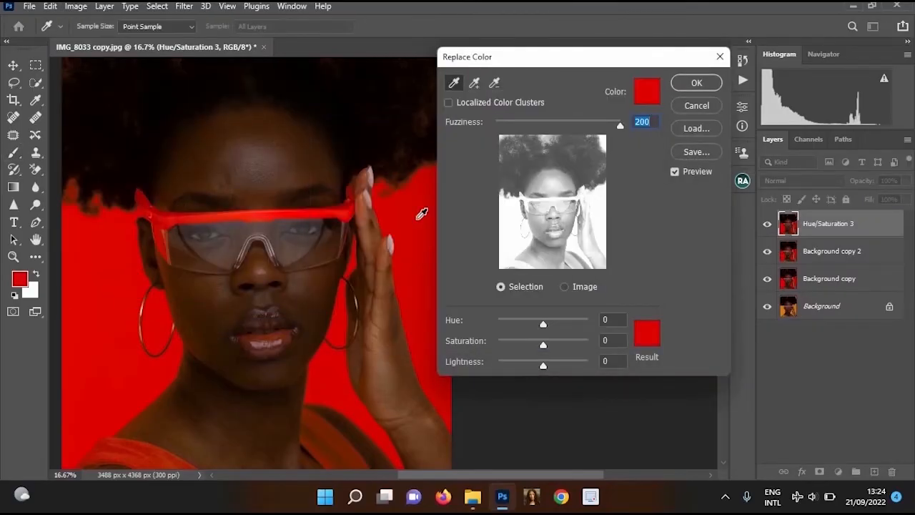
Try dark red #2d0200 as the result colour of the replacement
click(646, 333)
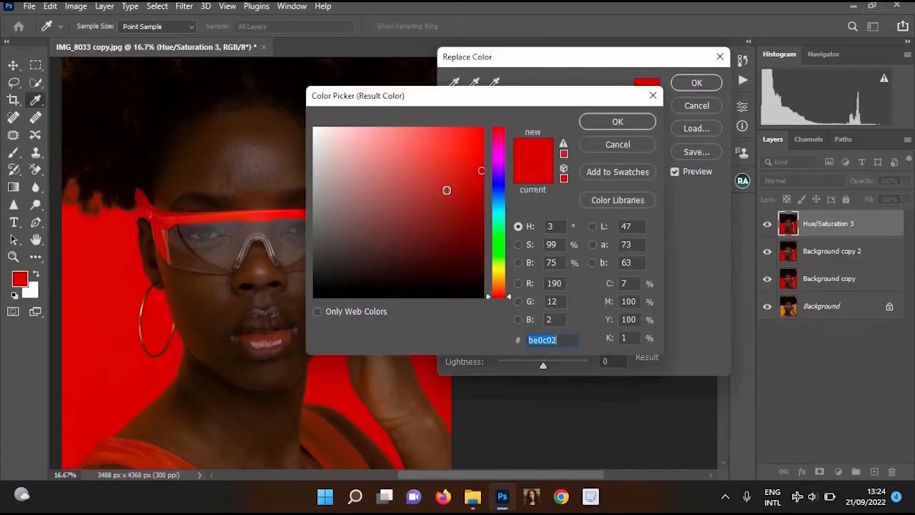
drag(445, 188, 304, 160)
drag(273, 404, 239, 377)
alt+click(239, 377)
click(472, 261)
click(483, 268)
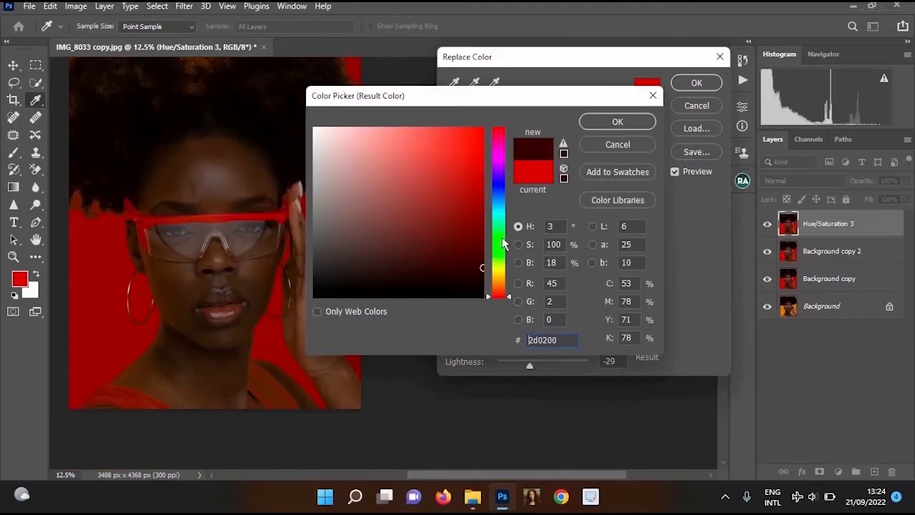
Try green #06ff00 and magenta #e617ee as the result colour on the backdrop, glasses and dress
click(498, 242)
click(482, 128)
drag(224, 308, 213, 351)
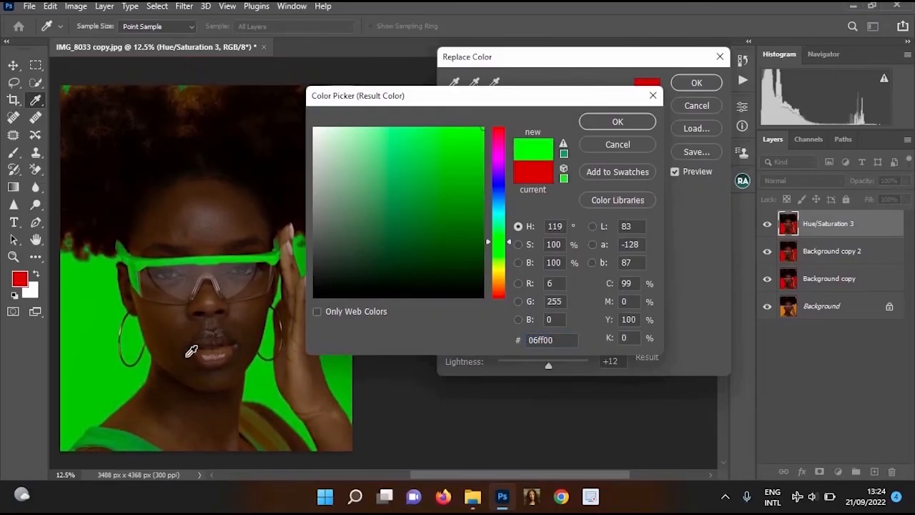
click(496, 157)
click(467, 139)
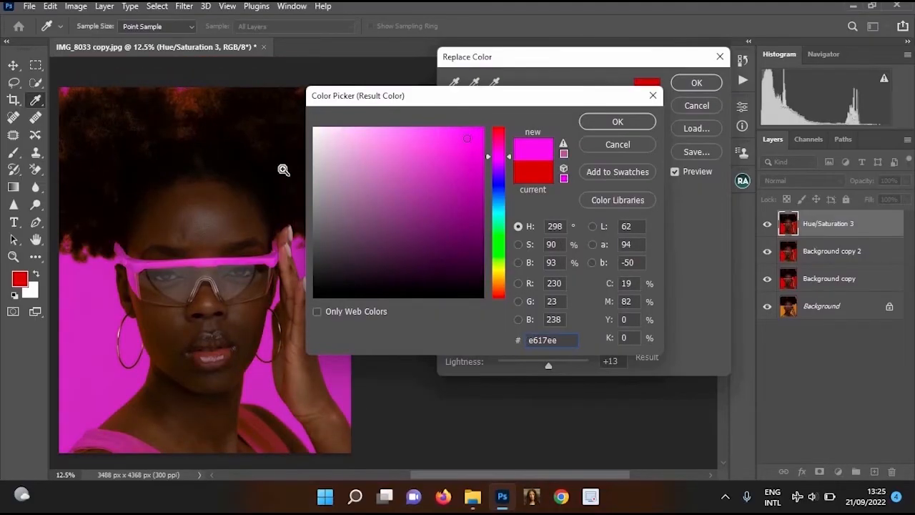
ctrl+click(284, 170)
drag(297, 156, 143, 239)
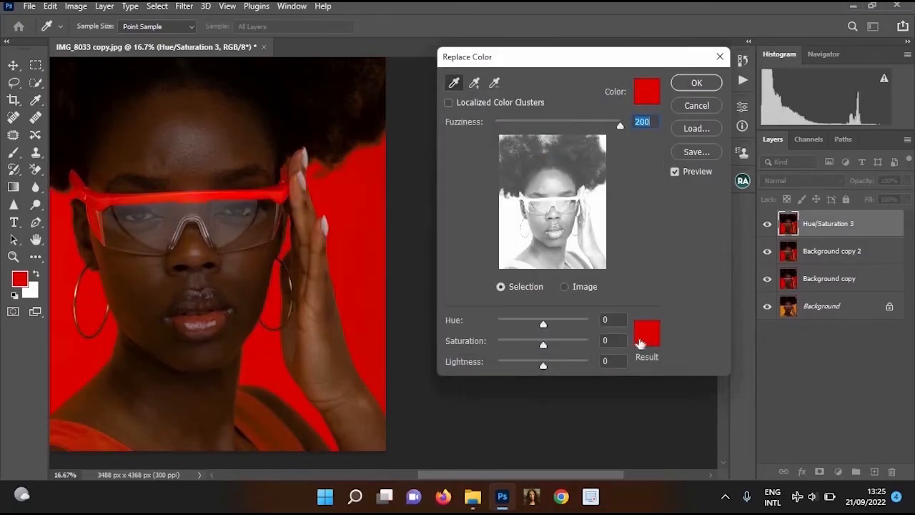
Try magenta #d928d3 as the result colour of the replacement, and cancel Replace Color
click(647, 333)
click(501, 154)
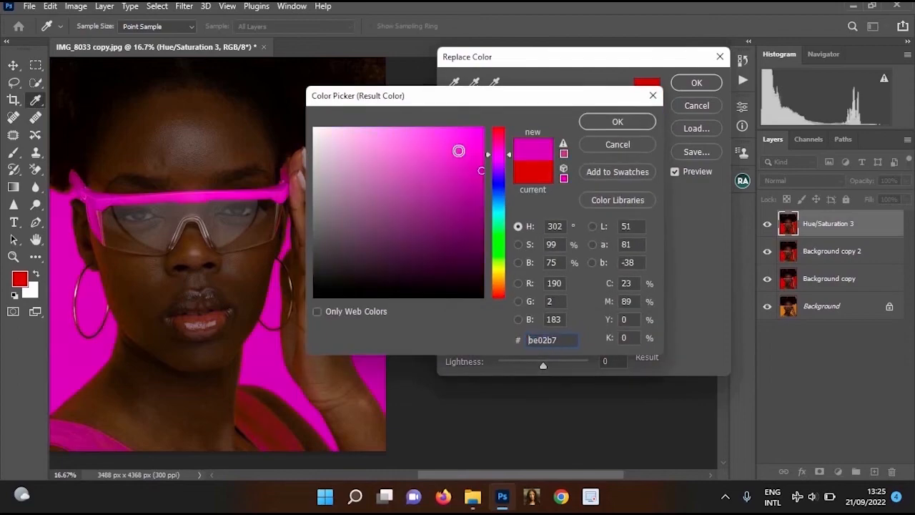
click(453, 152)
drag(169, 211, 287, 133)
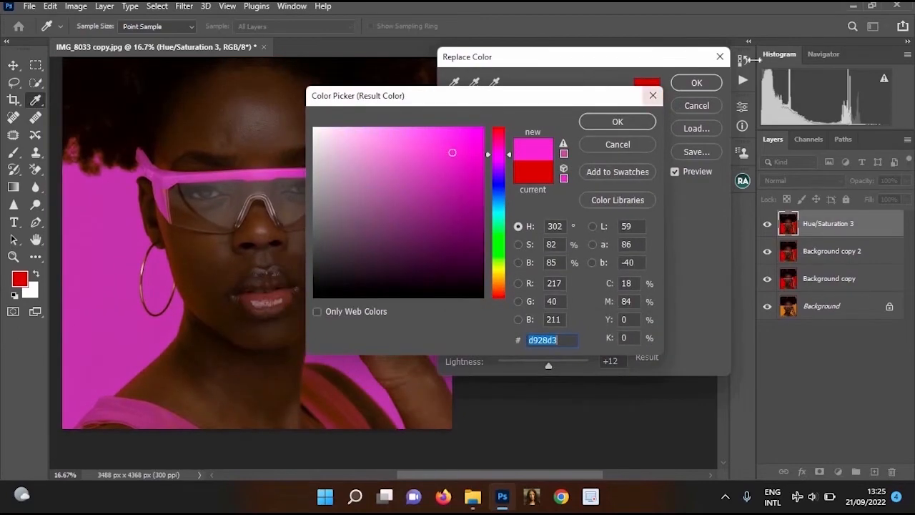
click(653, 95)
click(720, 56)
Hide the Hue/Saturation 3, Background copy 2 and Background copy layers to show the original portrait
drag(359, 227, 456, 254)
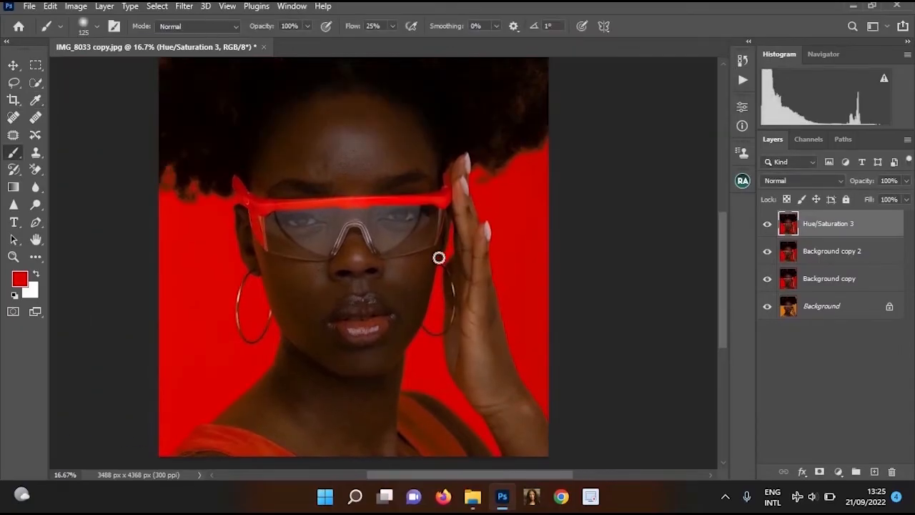
key(ctrl+plus)
click(767, 224)
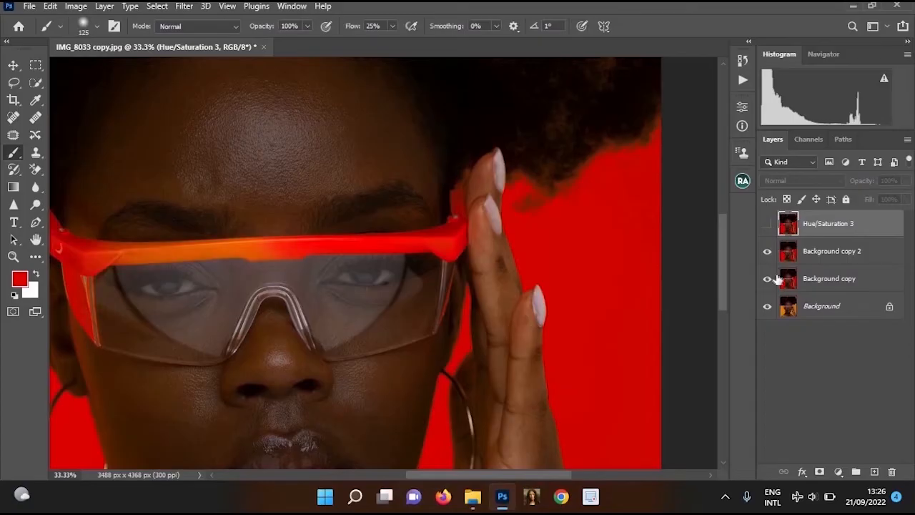
click(767, 251)
click(767, 279)
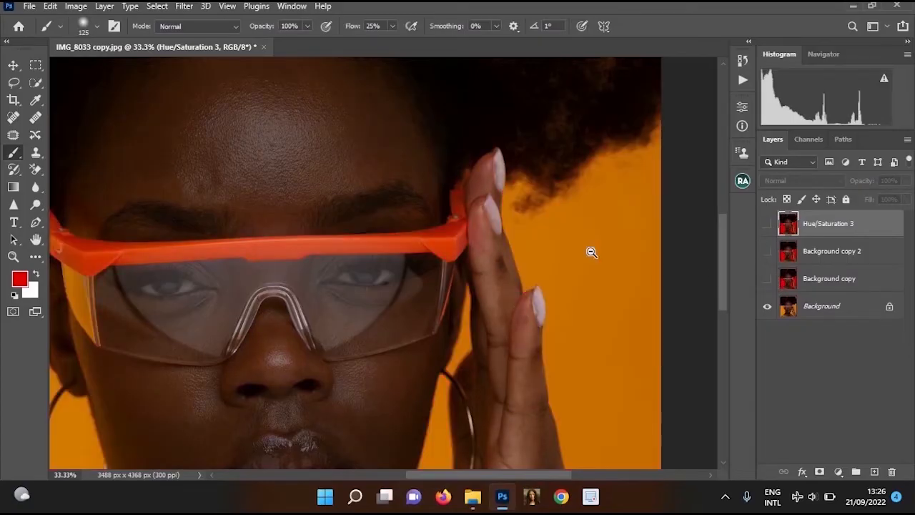
key(ctrl+minus)
Duplicate the Background layer and move the copy to the top of the layer stack
click(821, 313)
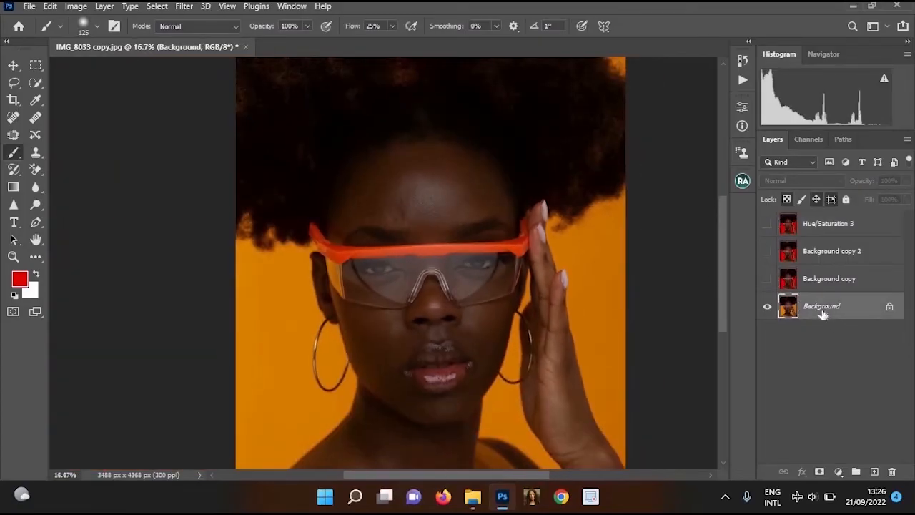
key(ctrl+j)
drag(822, 306, 822, 215)
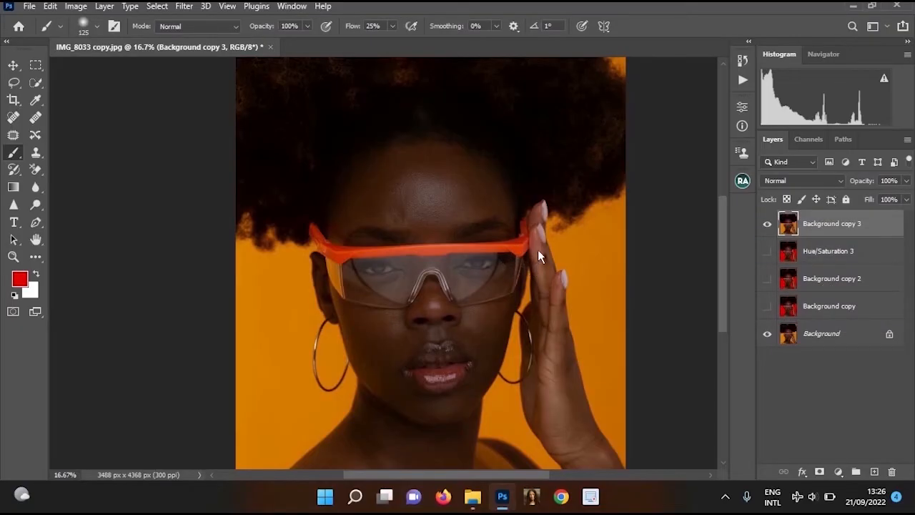
Start the Camera Raw filter on the new copy and set Exposure to +0.65, Contrast to +23 and Clarity to +13
key(ctrl+shift+a)
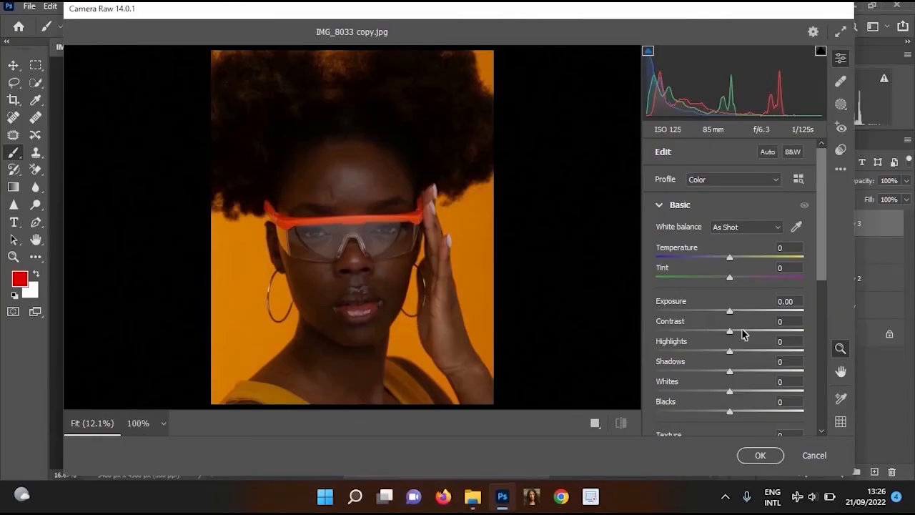
drag(742, 334, 751, 311)
scroll(751, 312, down, 4)
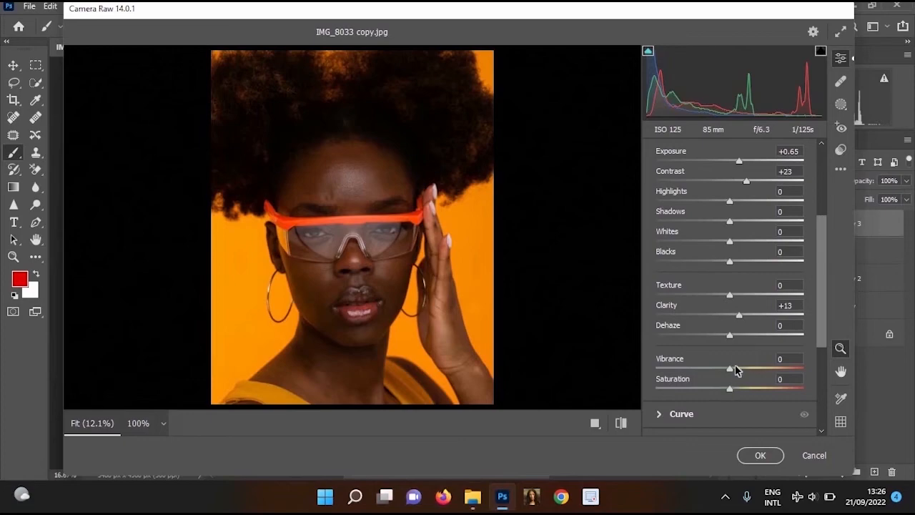
scroll(674, 207, up, 4)
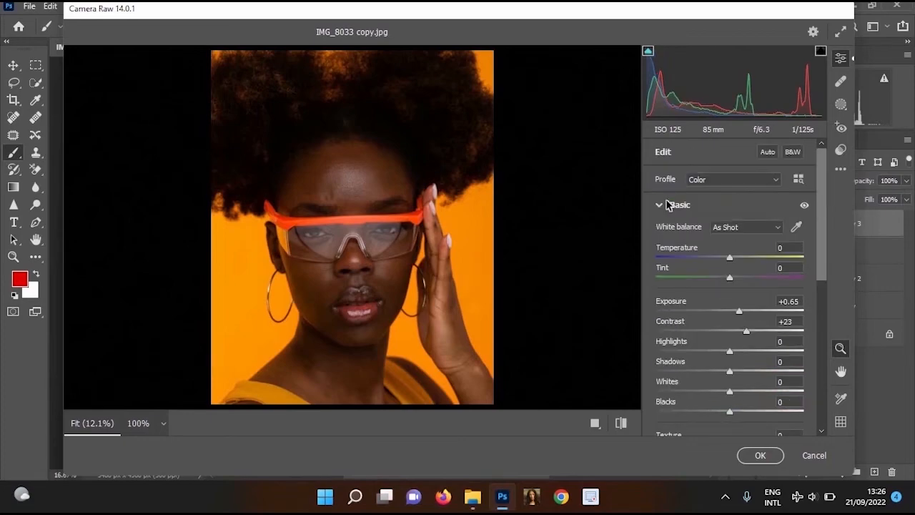
In the Color Mixer's HSL hue settings, set both Yellows and Oranges to +100
click(667, 205)
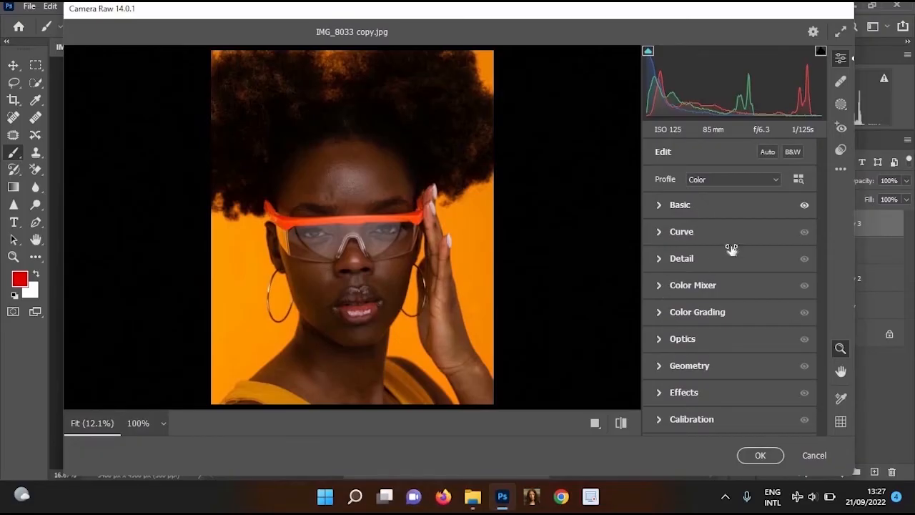
click(736, 285)
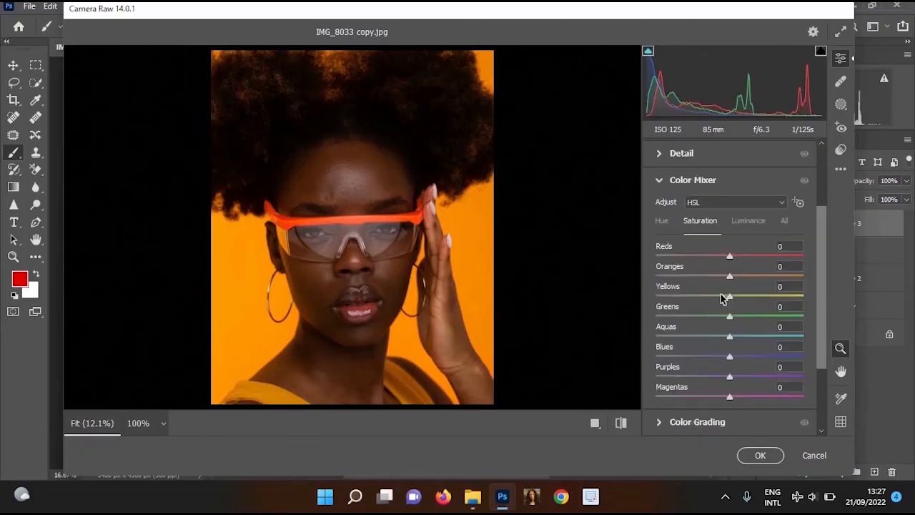
click(662, 221)
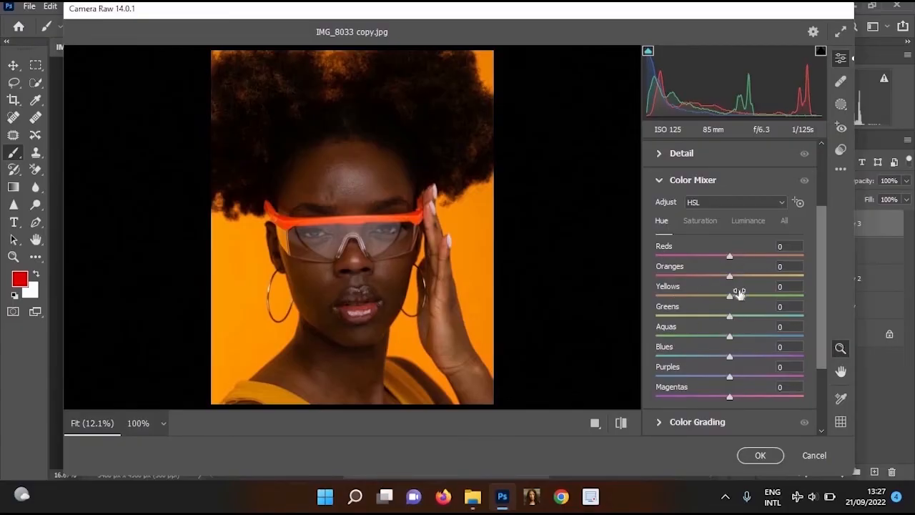
drag(730, 296, 803, 295)
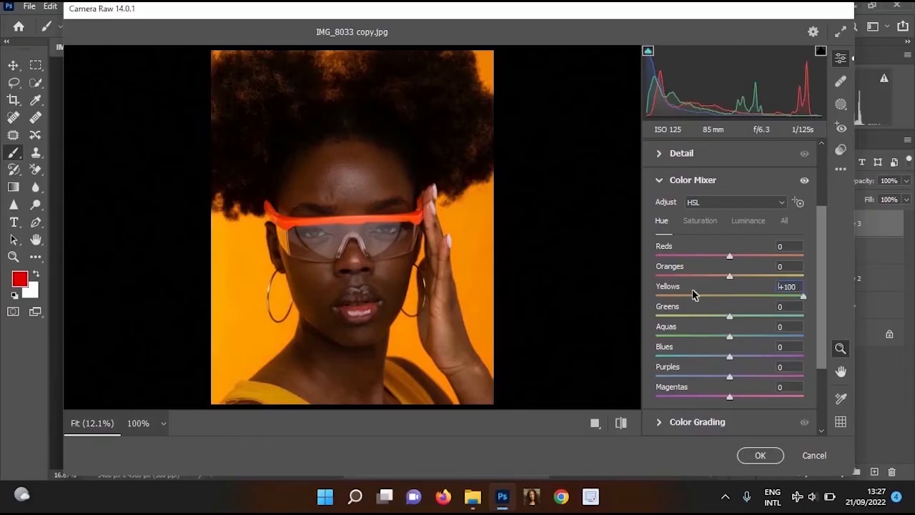
drag(692, 294, 804, 296)
drag(730, 274, 843, 289)
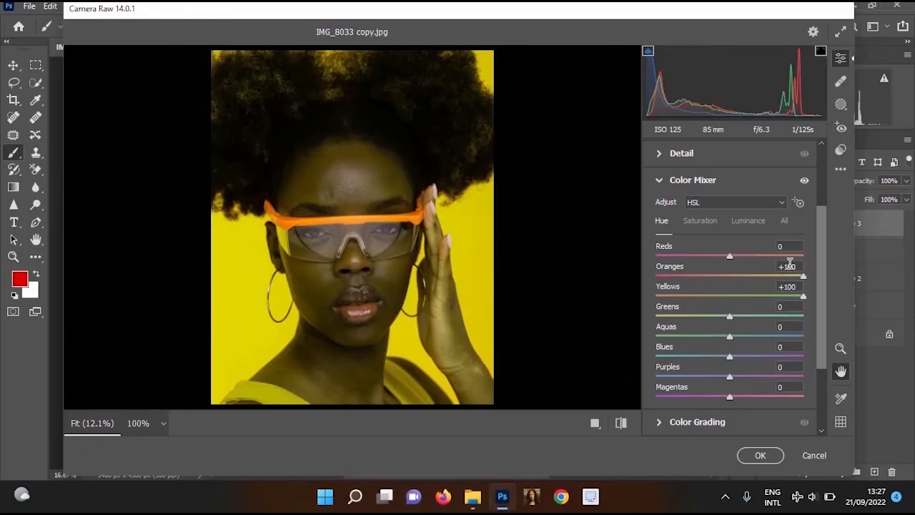
Reset the Oranges hue to 0 for comparison, and raise it back to +100
click(798, 265)
text(0)
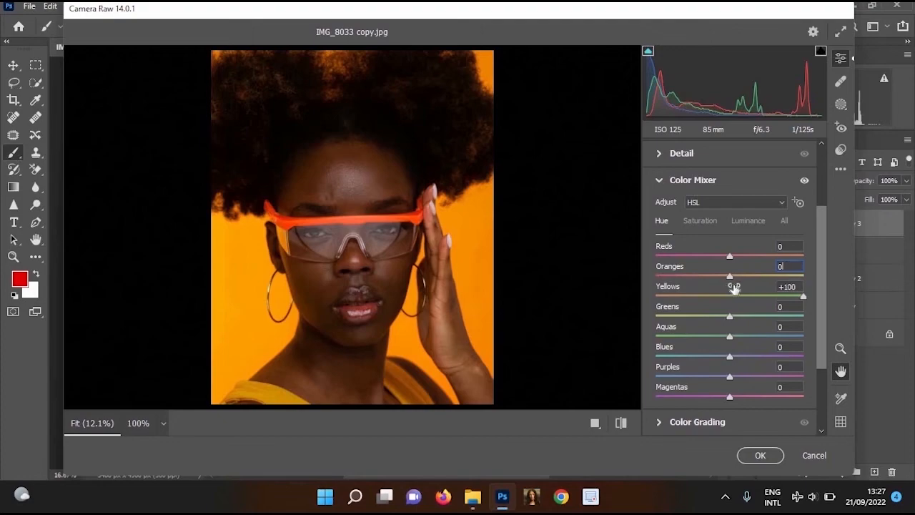
drag(730, 277, 762, 279)
drag(833, 278, 839, 276)
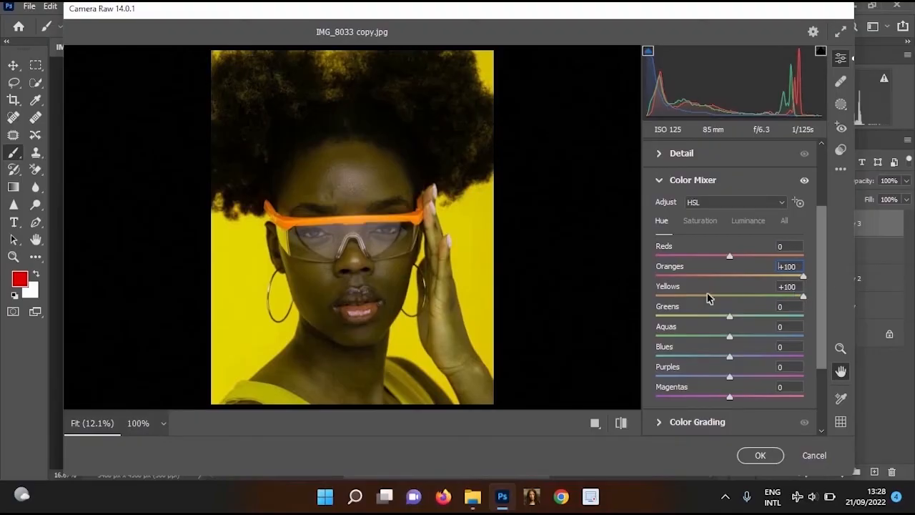
Set the Yellows and Greens hues to -100 and apply the Camera Raw filter
drag(792, 295, 634, 292)
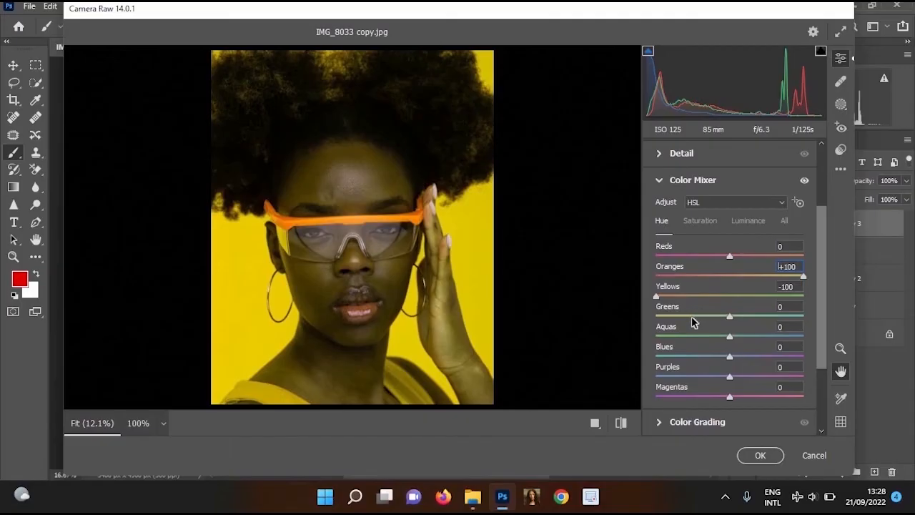
drag(692, 322, 636, 306)
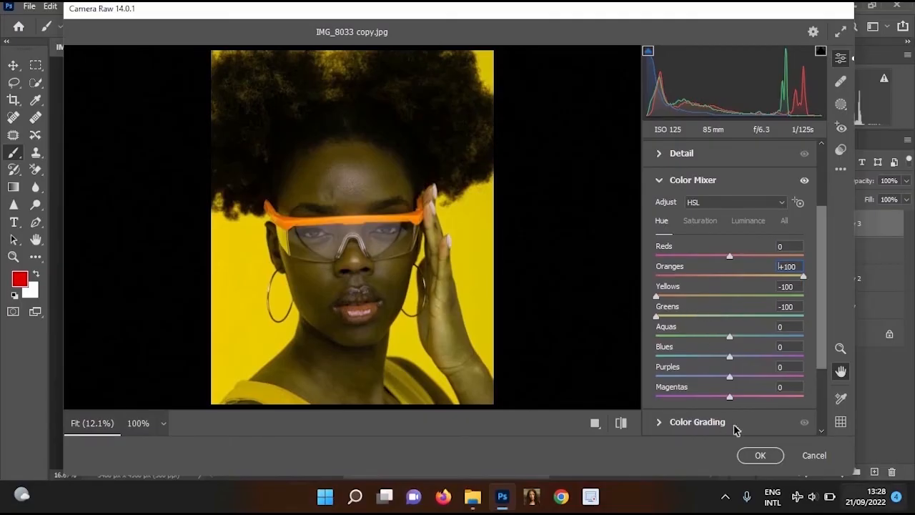
click(756, 455)
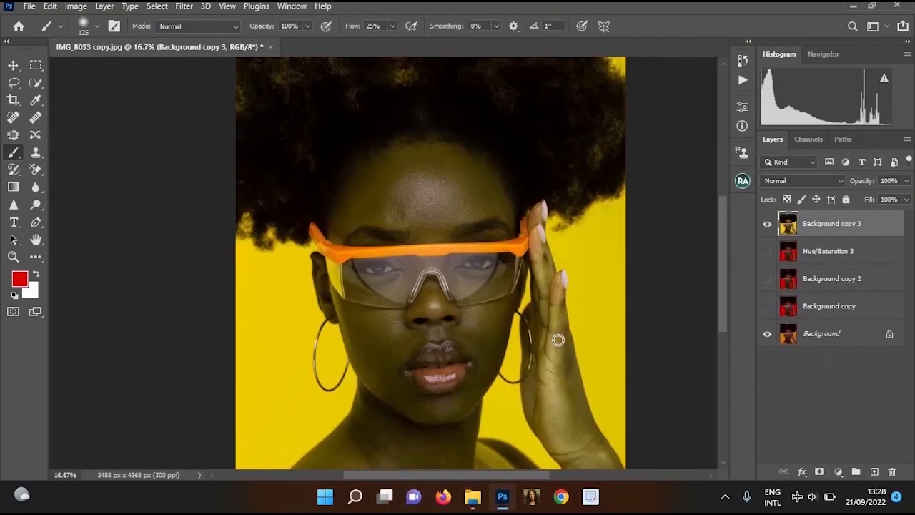
Add a black layer mask to Background copy 3 to hide its yellow adjustment
key(ctrl+minus)
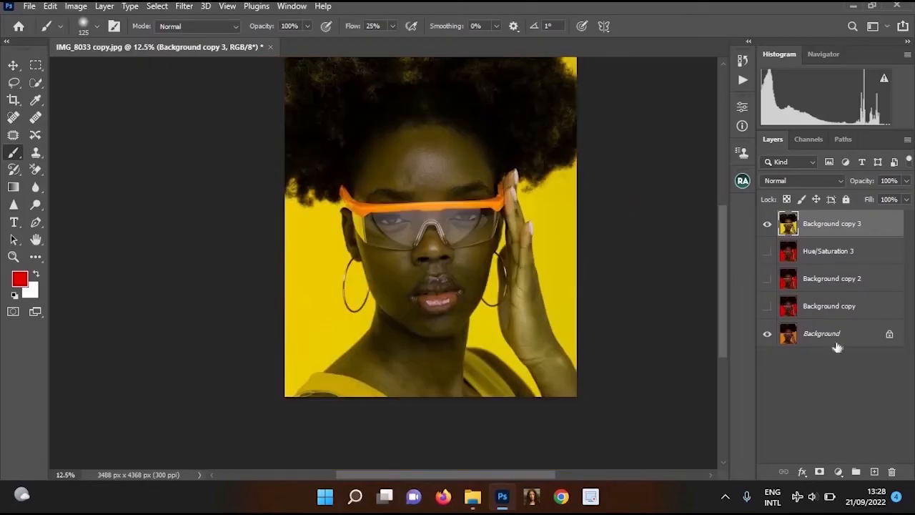
alt+click(819, 472)
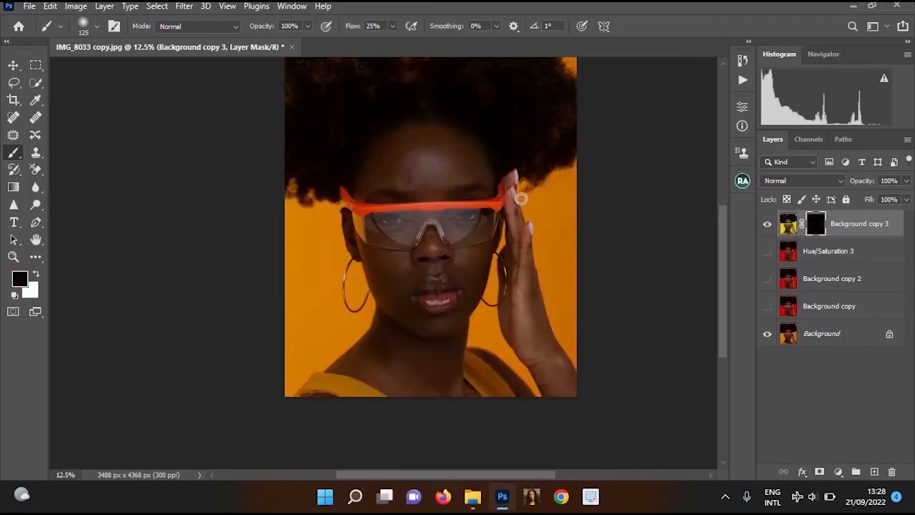
scroll(521, 199, up, 1)
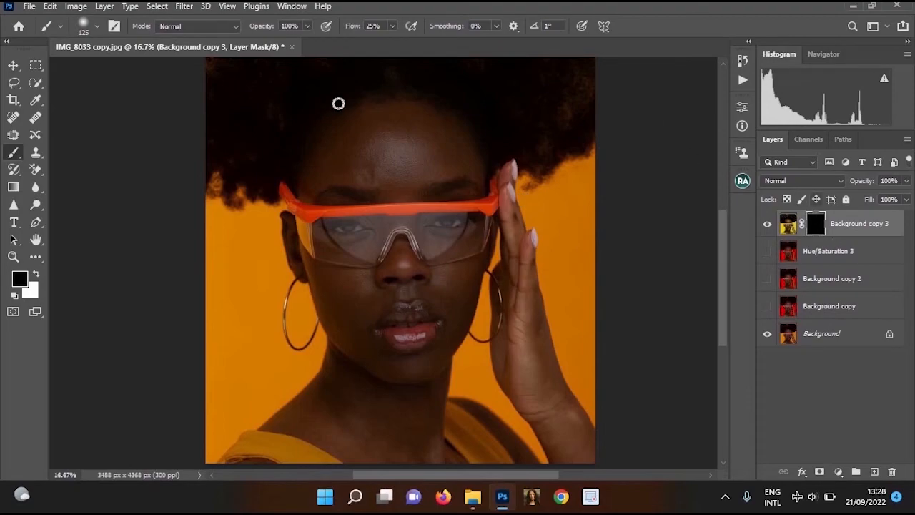
ctrl+click(442, 247)
drag(451, 222, 353, 245)
alt+click(355, 244)
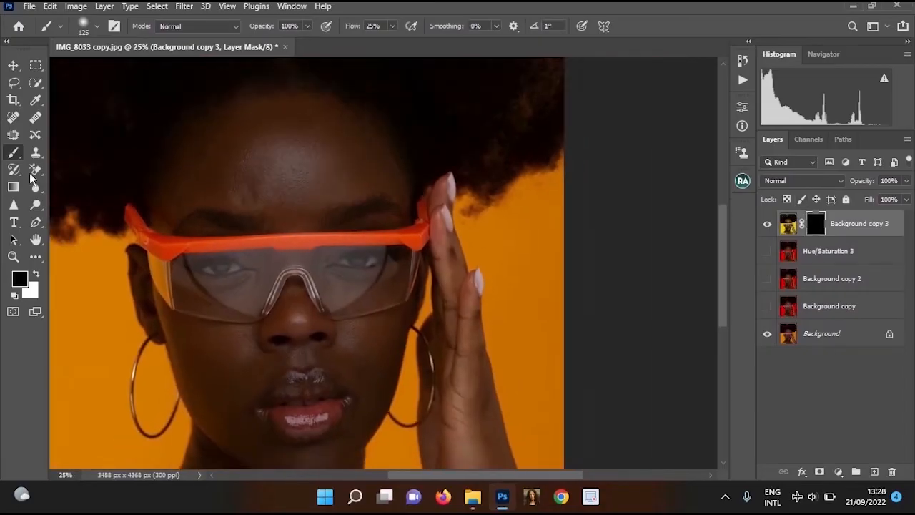
drag(314, 130, 454, 81)
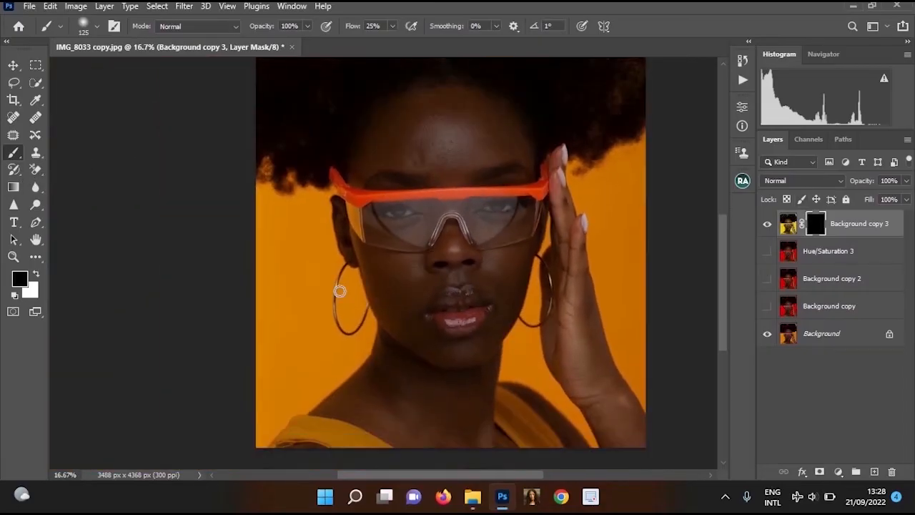
Paint the mask white over the backdrop beside the ear and earring, using a 600-pixel brush at 100% flow
key(bracketright)
click(392, 27)
key(x)
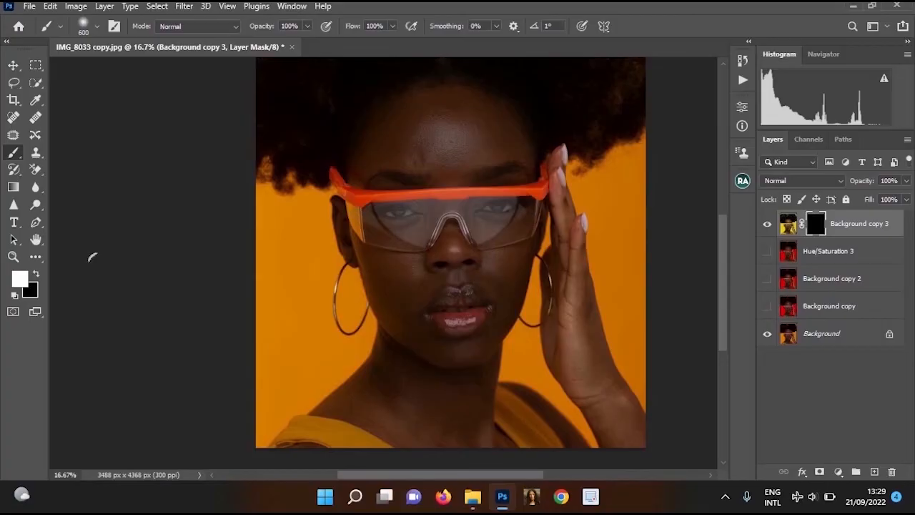
key(x)
key(x)
key(x)
key(x)
key(x)
click(36, 277)
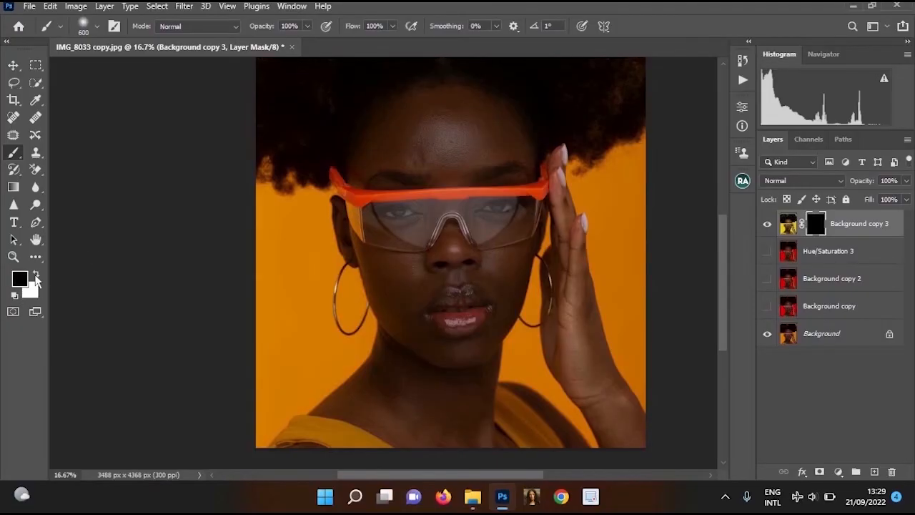
click(36, 276)
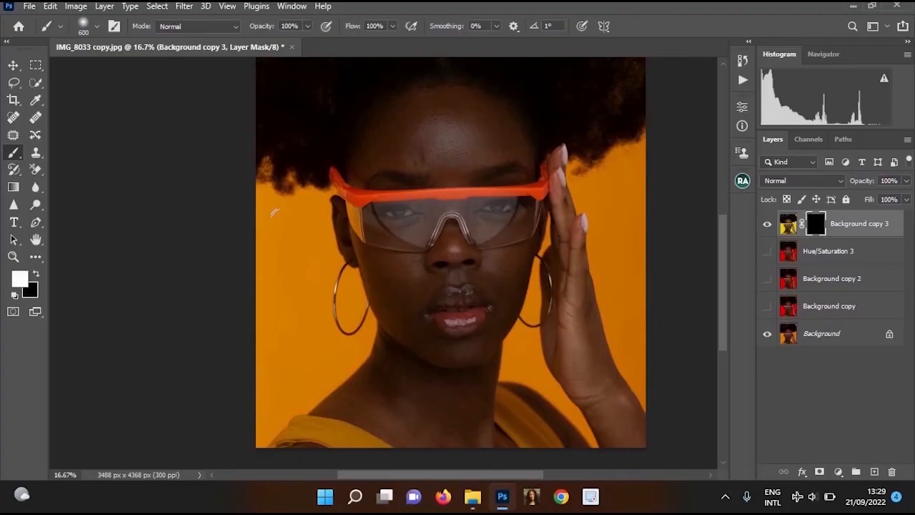
mouse_move(273, 213)
mouse_down()
mouse_move(314, 191)
mouse_move(258, 236)
mouse_move(253, 258)
mouse_move(283, 245)
mouse_move(325, 304)
mouse_up()
Extend the yellow backdrop down to the shoulder with a smaller white brush, and clean the shoulder edge in black at 250 pixels
key(bracketleft)
key(bracketleft)
key(p)
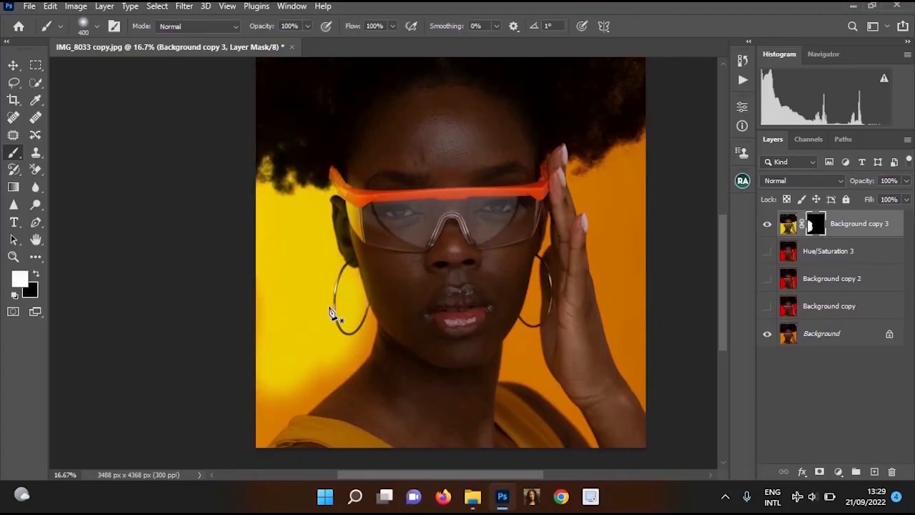
key(b)
key(bracketleft)
key(bracketleft)
key(bracketleft)
key(bracketleft)
key(bracketleft)
ctrl+click(356, 217)
drag(356, 217, 373, 81)
key(bracketright)
key(bracketright)
key(bracketright)
mouse_move(399, 281)
mouse_down()
mouse_move(272, 387)
mouse_move(225, 339)
mouse_move(203, 400)
mouse_move(218, 354)
mouse_up()
key(x)
drag(436, 271, 423, 287)
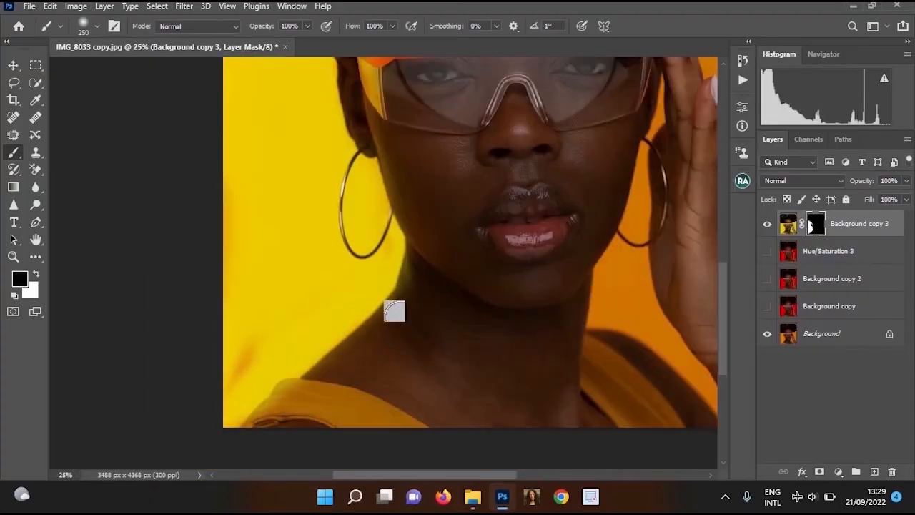
Paint the mask white over the dress strap beside the neck, reducing the brush from 150 to 100 pixels for its edge
key(x)
drag(655, 436, 507, 429)
mouse_move(469, 373)
mouse_down()
mouse_move(448, 353)
mouse_move(529, 430)
mouse_move(510, 393)
mouse_up()
ctrl+click(477, 348)
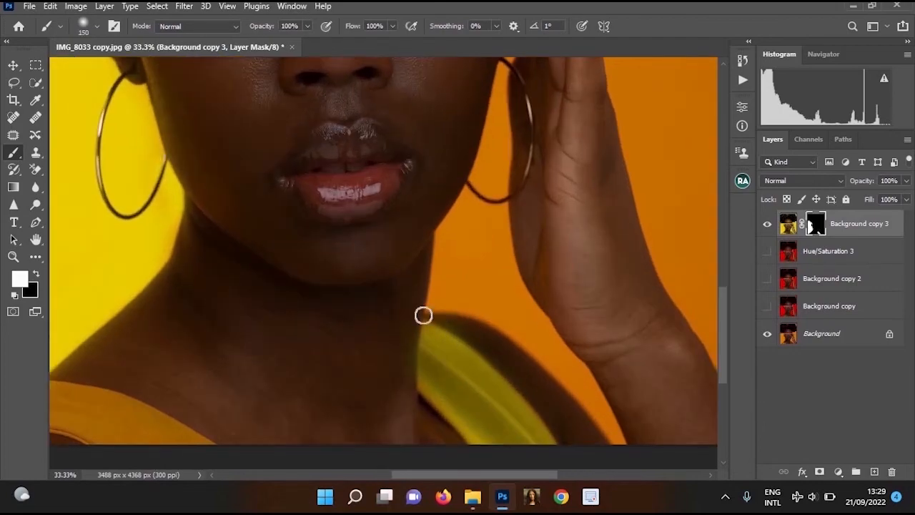
key(bracketleft)
key(bracketleft)
key(bracketleft)
key(bracketleft)
key(bracketleft)
scroll(428, 318, up, 1)
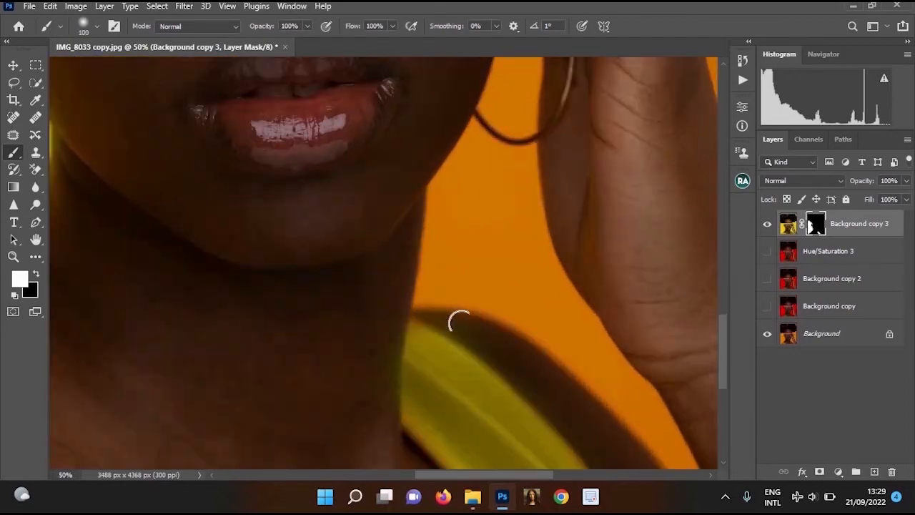
key(x)
key(x)
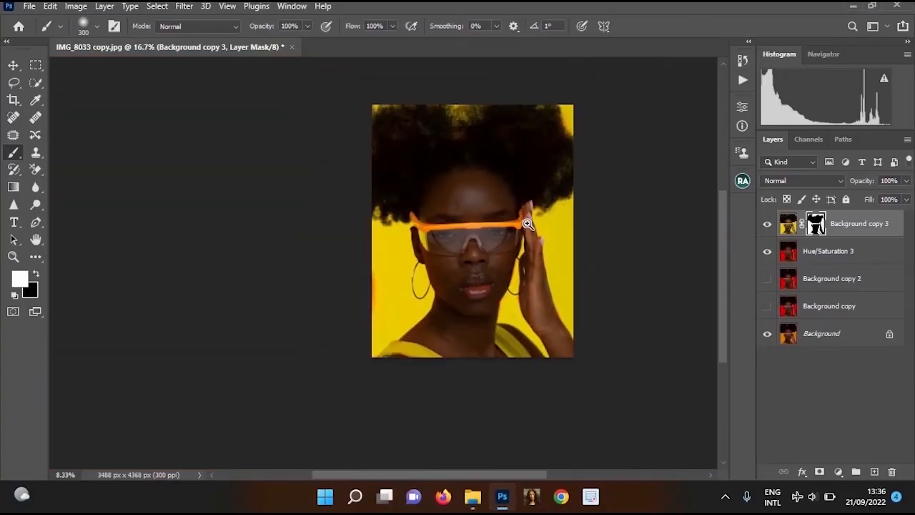
Touch up the mask between the neck and raised hand with a 150-pixel brush, and merge Background copy 3 with Hue/Saturation 3 copy
scroll(511, 241, up, 2)
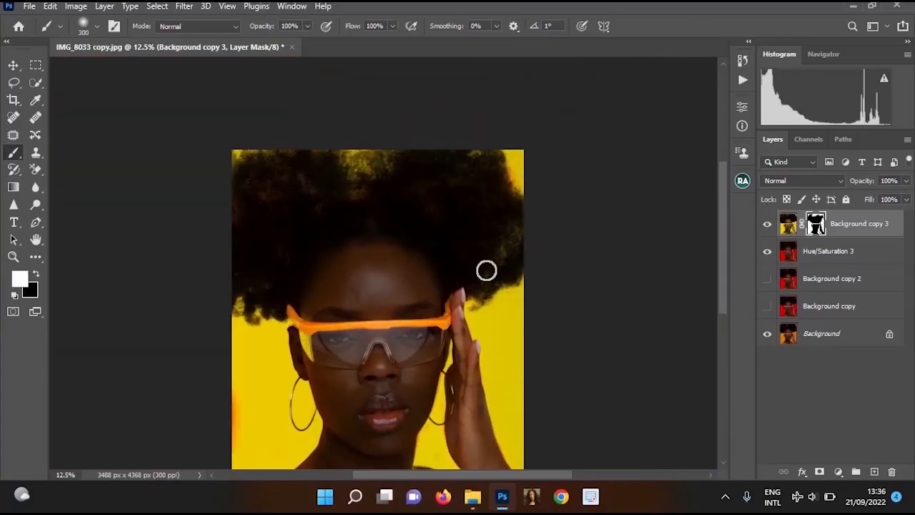
key(x)
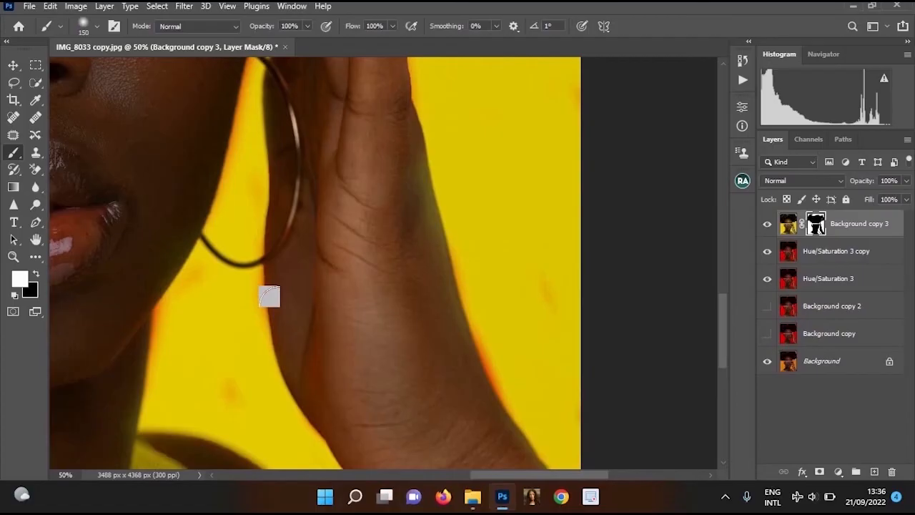
drag(269, 296, 314, 226)
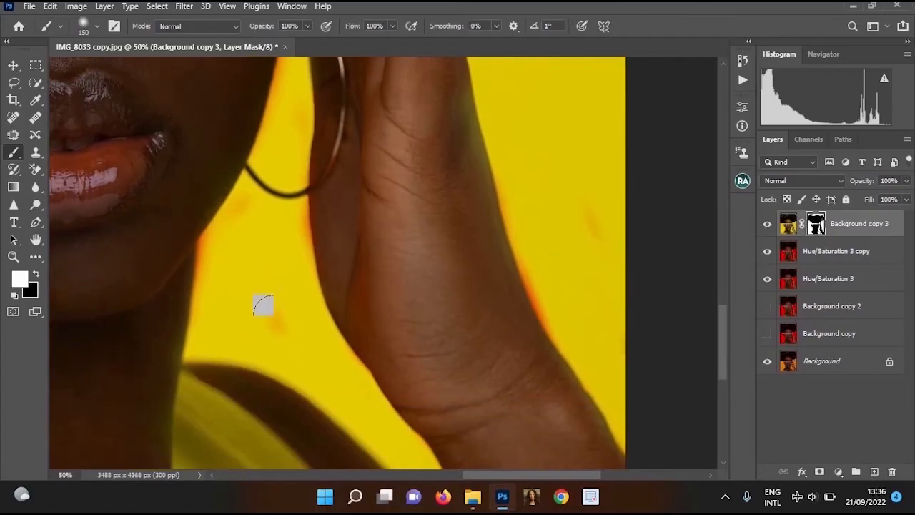
key(x)
drag(272, 312, 259, 259)
key(ctrl+z)
key(x)
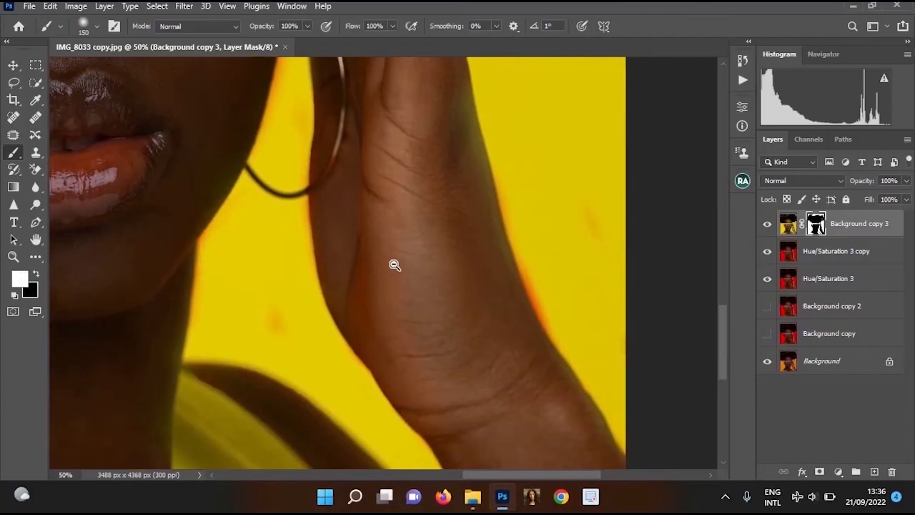
scroll(394, 262, down, 2)
key(x)
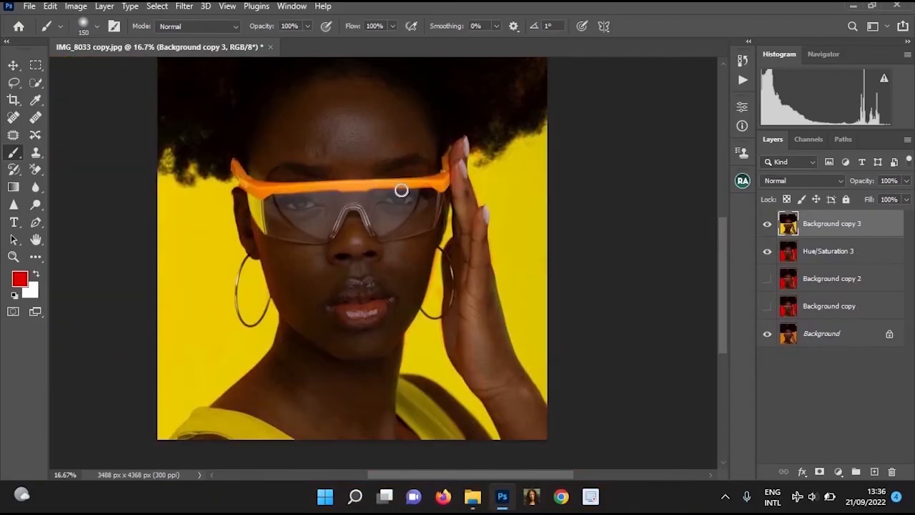
Duplicate the merged Background copy 3 layer and open the duplicate in the Camera Raw filter
scroll(410, 190, up, 2)
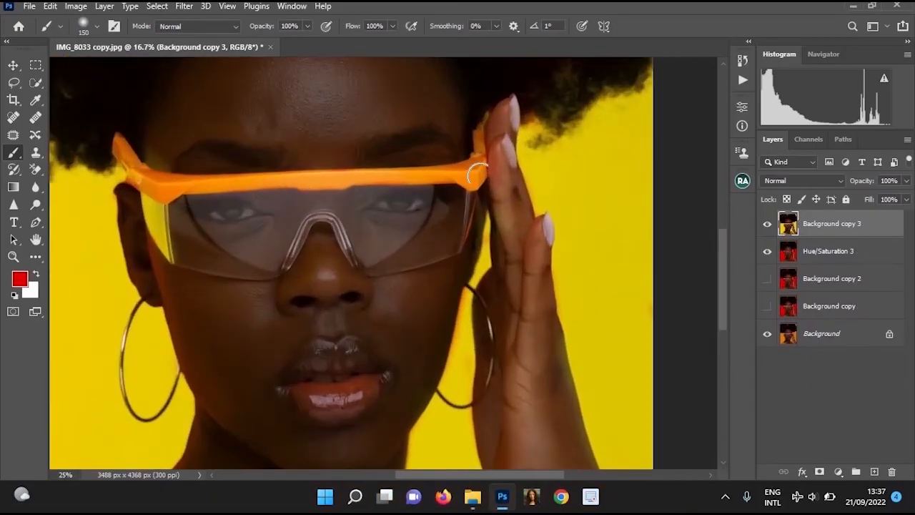
scroll(477, 173, up, 1)
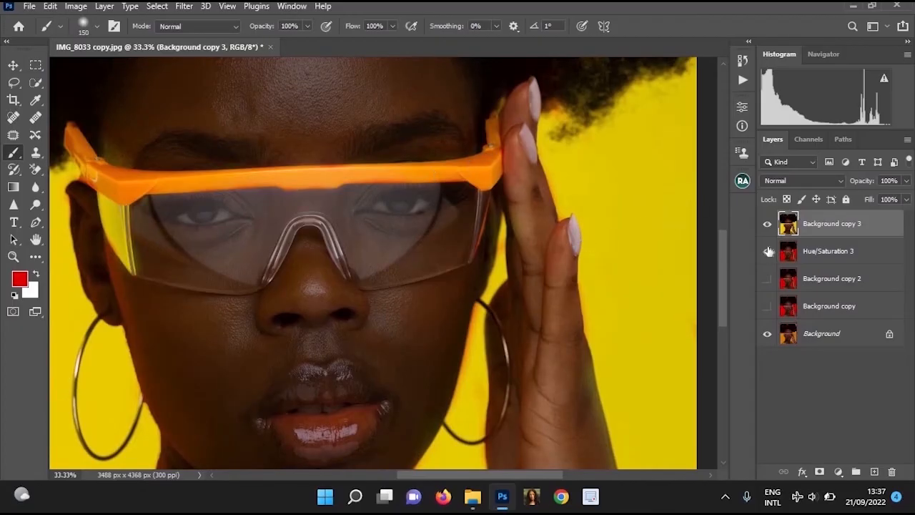
key(ctrl+j)
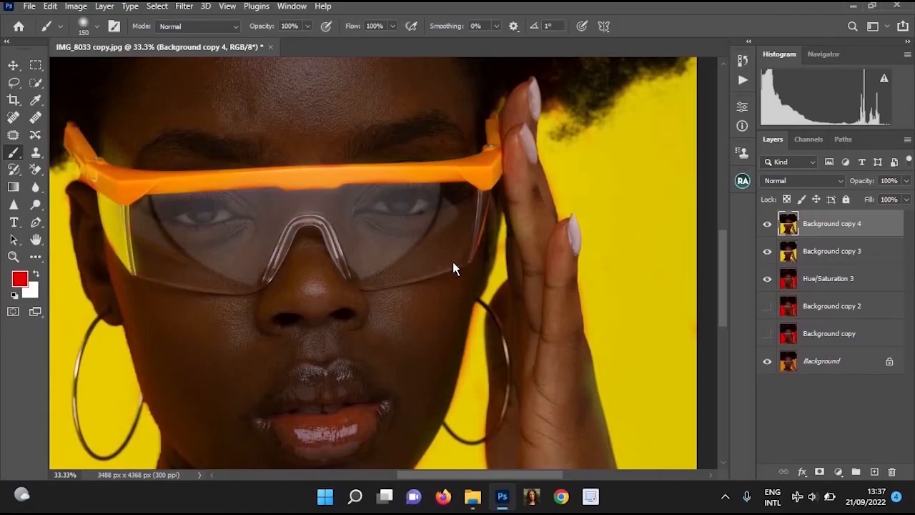
key(ctrl+shift+a)
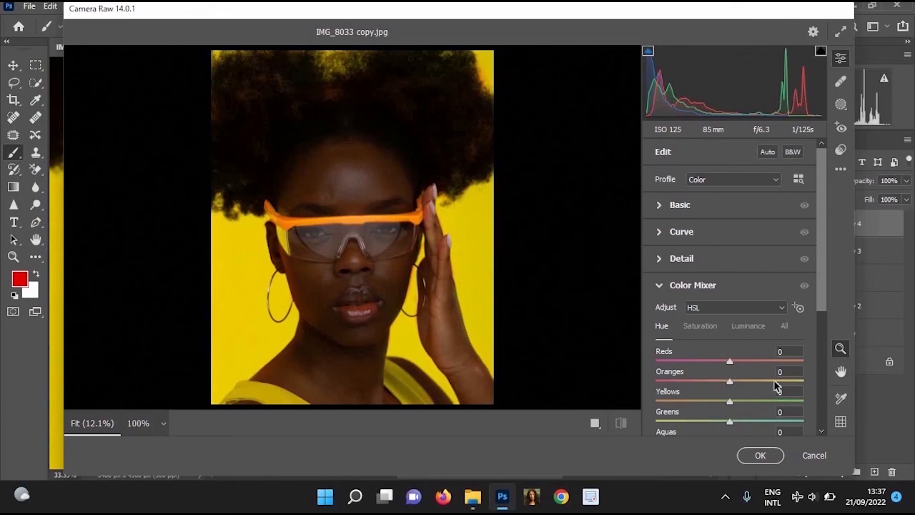
Set the Color Mixer hues to Oranges +100, Yellows -92 and Greens -90, and apply the Camera Raw adjustment
drag(791, 388, 814, 390)
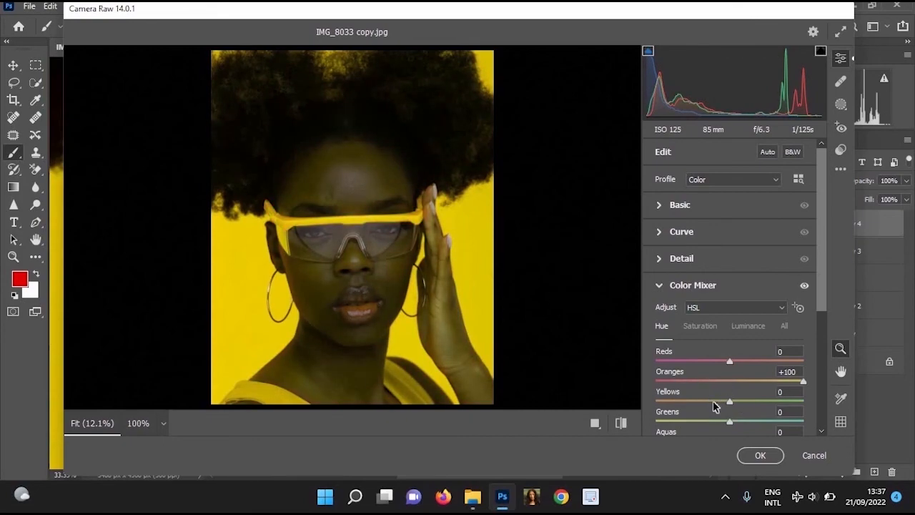
drag(714, 406, 662, 401)
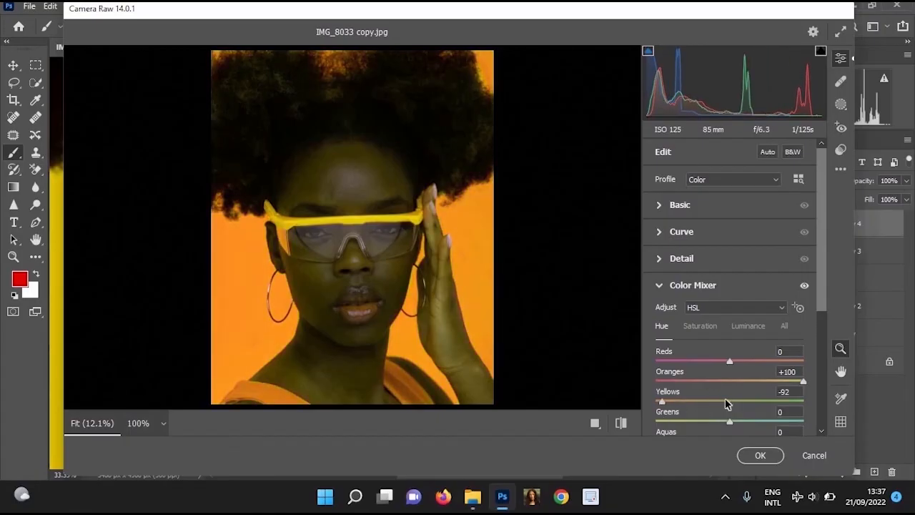
scroll(727, 404, down, 3)
click(662, 273)
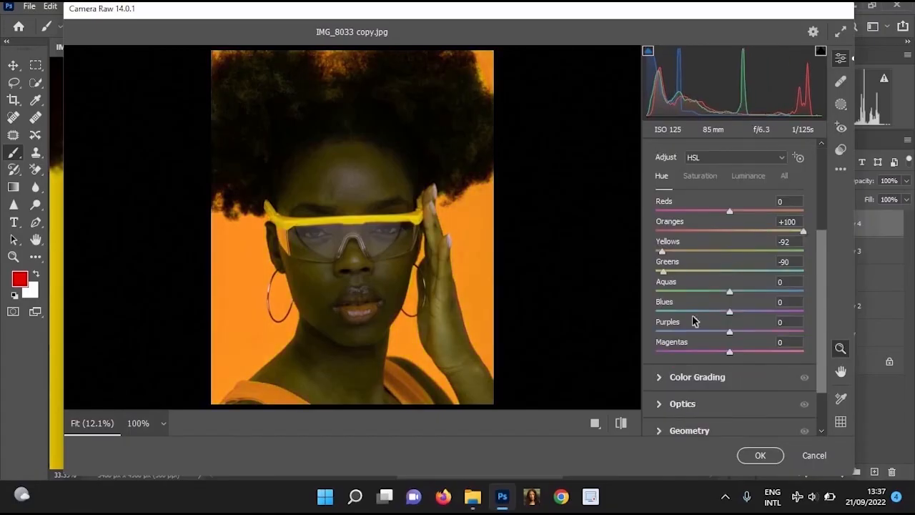
click(760, 455)
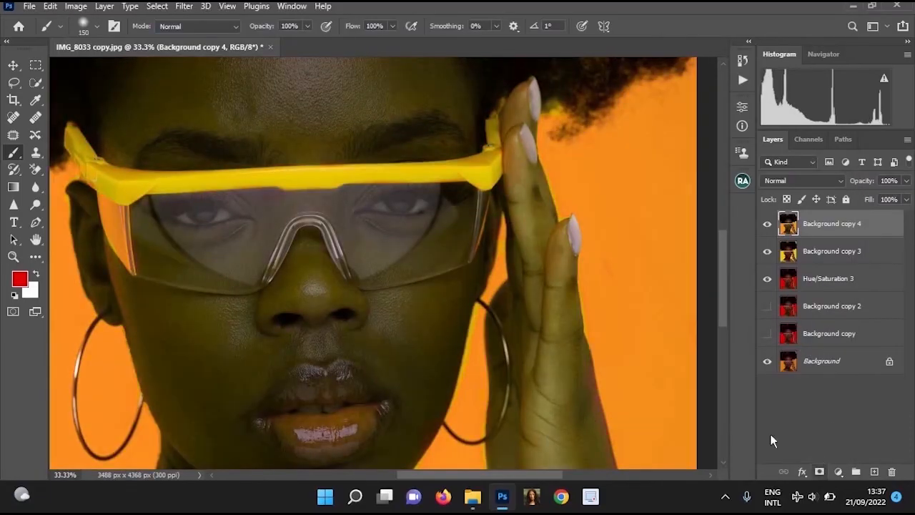
Add a black layer mask to Background copy 4 and paint it white along the whole glasses frame, reducing the brush from 150 to 100 pixels
alt+click(819, 472)
ctrl+click(396, 191)
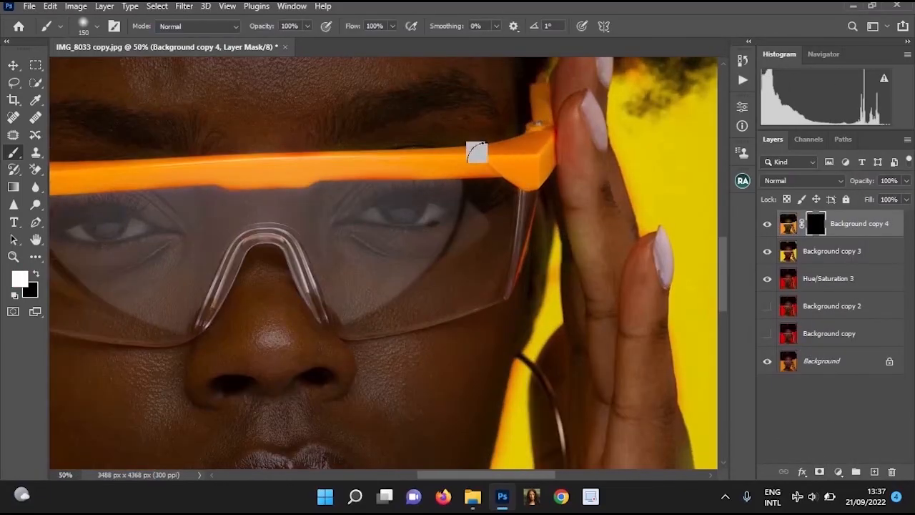
drag(477, 152, 139, 165)
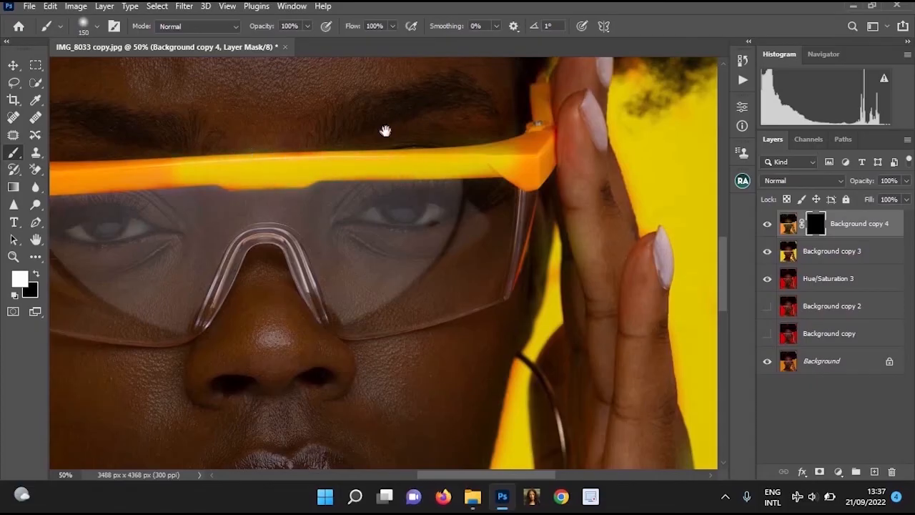
drag(385, 131, 436, 123)
mouse_move(420, 127)
mouse_down()
mouse_move(304, 108)
mouse_move(249, 119)
mouse_move(220, 100)
mouse_move(188, 59)
mouse_up()
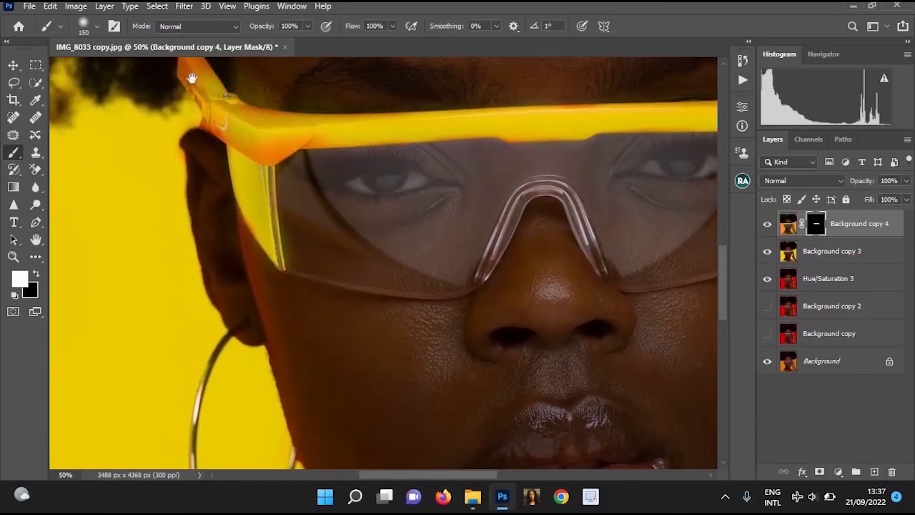
mouse_move(226, 150)
mouse_down()
mouse_move(253, 216)
mouse_move(332, 201)
mouse_move(258, 218)
mouse_up()
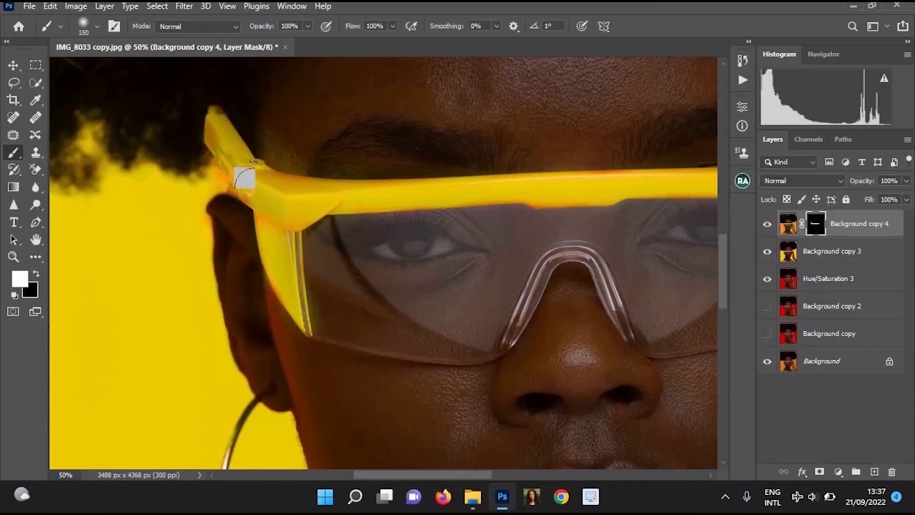
scroll(303, 308, right, 5)
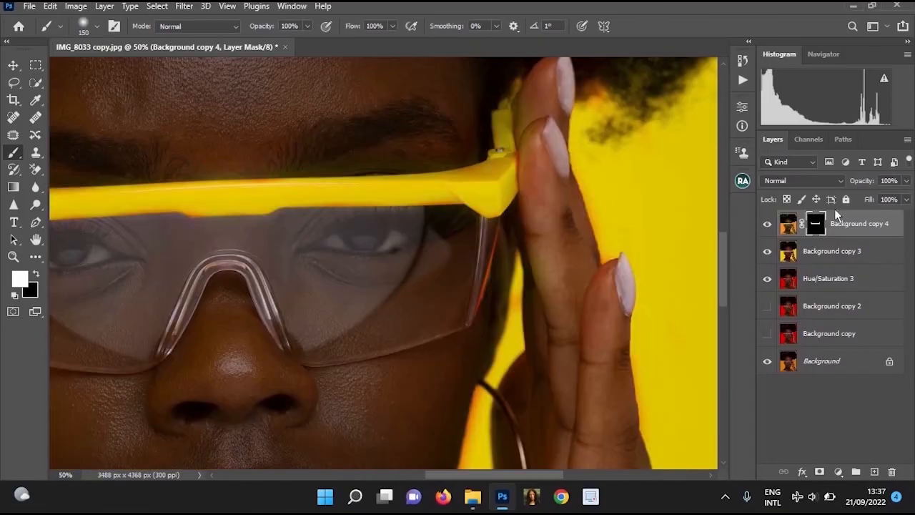
click(768, 225)
click(768, 225)
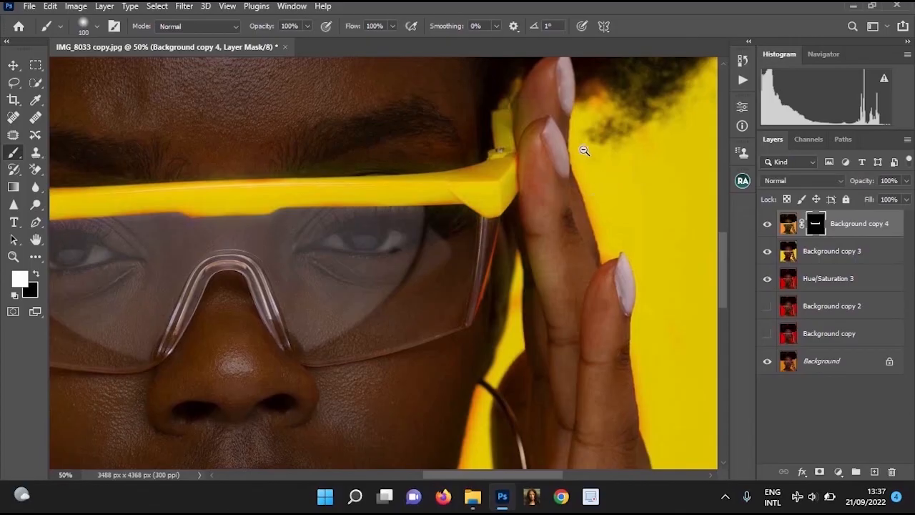
click(584, 151)
Clean the mask edge in black below the frame's corner beside the ear, using a 70-pixel brush
mouse_move(215, 353)
mouse_down()
mouse_move(172, 235)
mouse_move(204, 339)
mouse_up()
key(ctrl+z)
ctrl+click(164, 222)
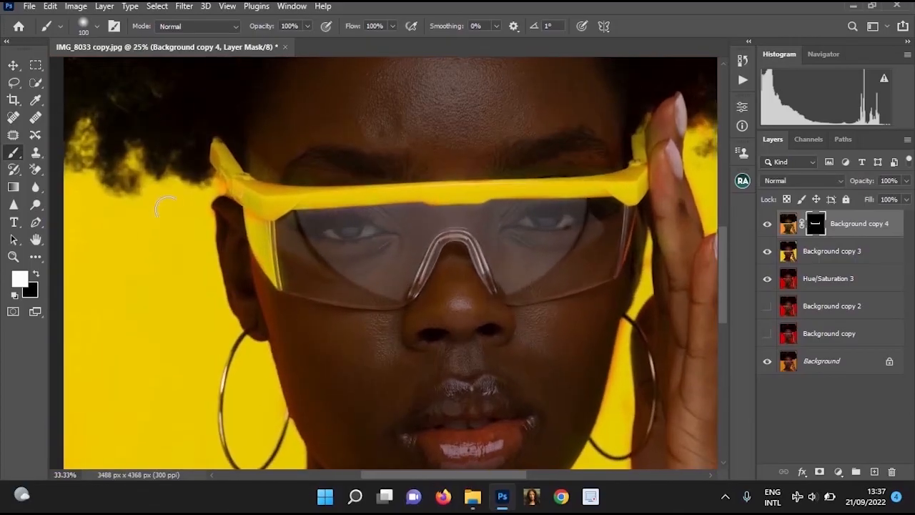
ctrl+click(164, 221)
key([)
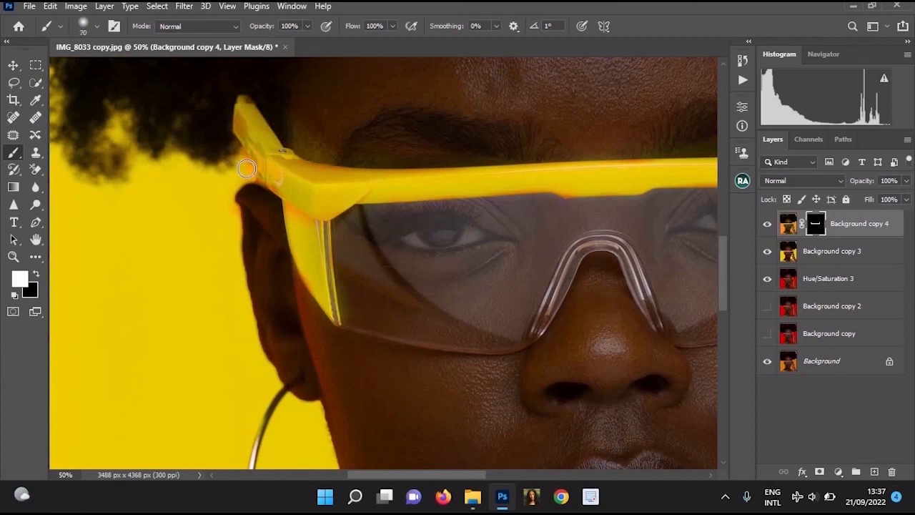
key(x)
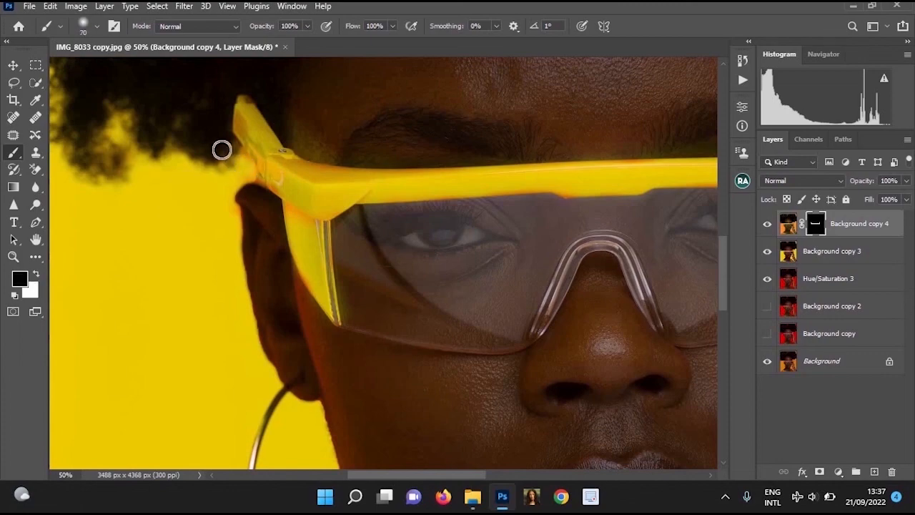
key(x)
key(ctrl+z)
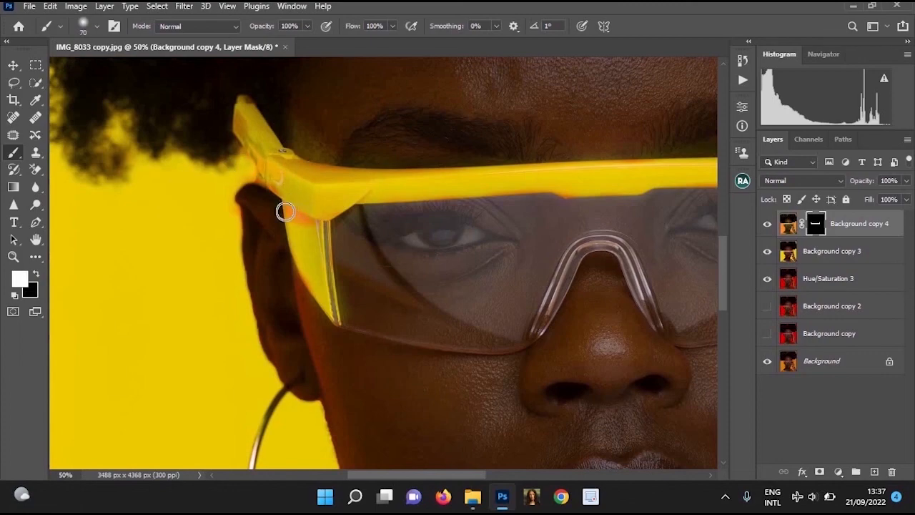
key(x)
drag(286, 210, 316, 225)
key(x)
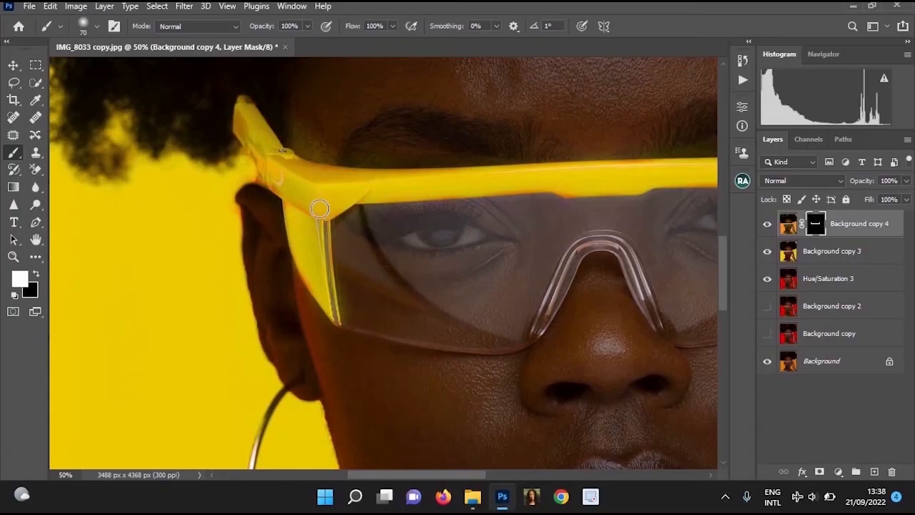
Merge Background copy 4 with Background copy 3 and hide the Hue/Saturation 3 layer
drag(325, 195, 136, 216)
alt+click(460, 181)
ctrl+click(459, 182)
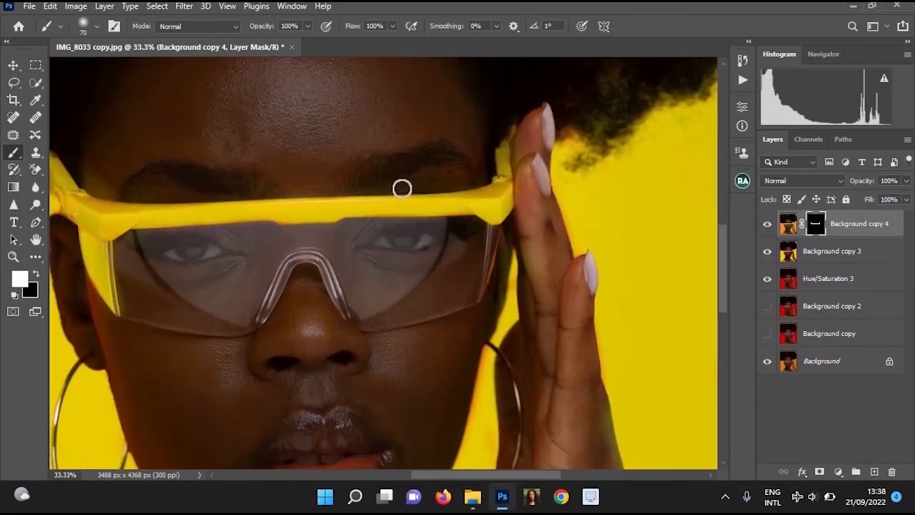
key(x)
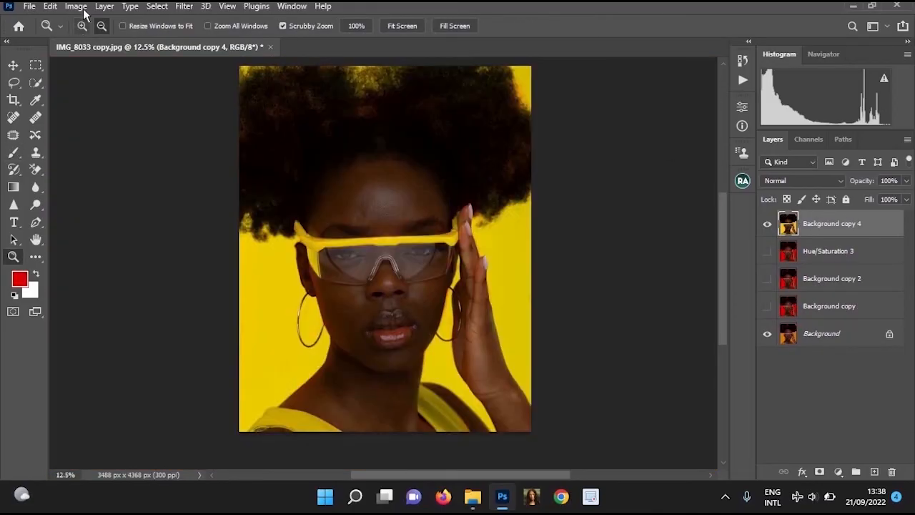
Start Replace Color on Background copy 4 and sample the yellow backdrop as the color to replace
click(76, 7)
mouse_move(105, 41)
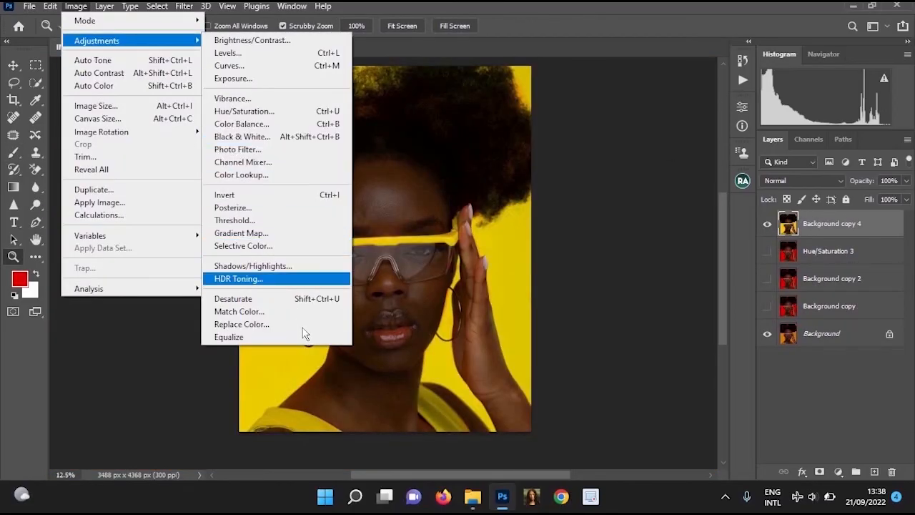
click(272, 324)
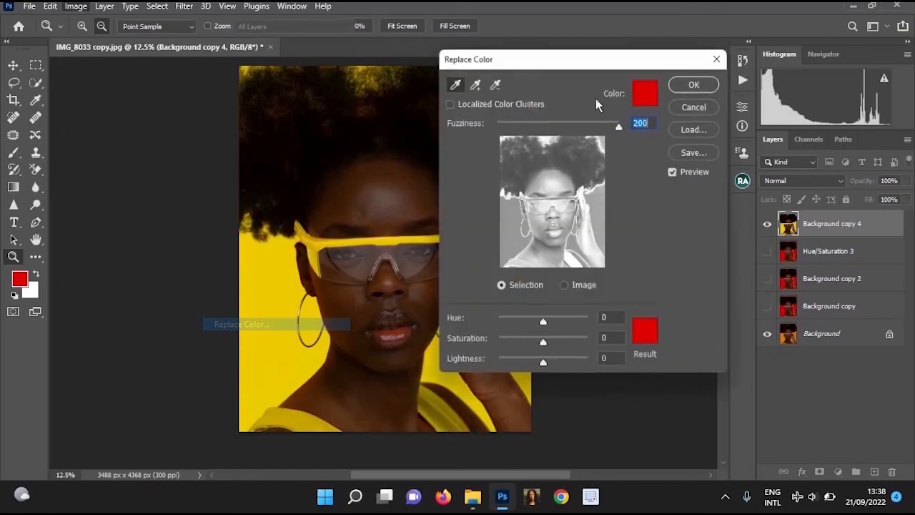
click(649, 91)
click(649, 92)
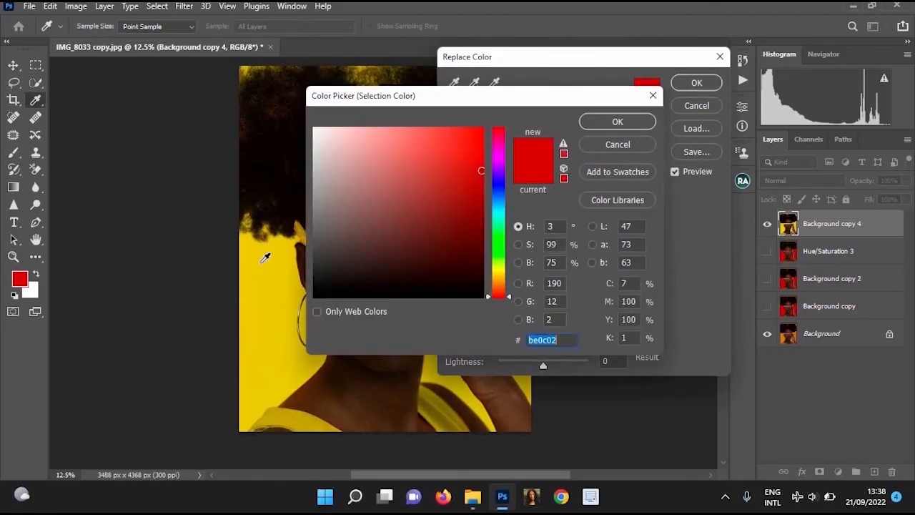
click(261, 262)
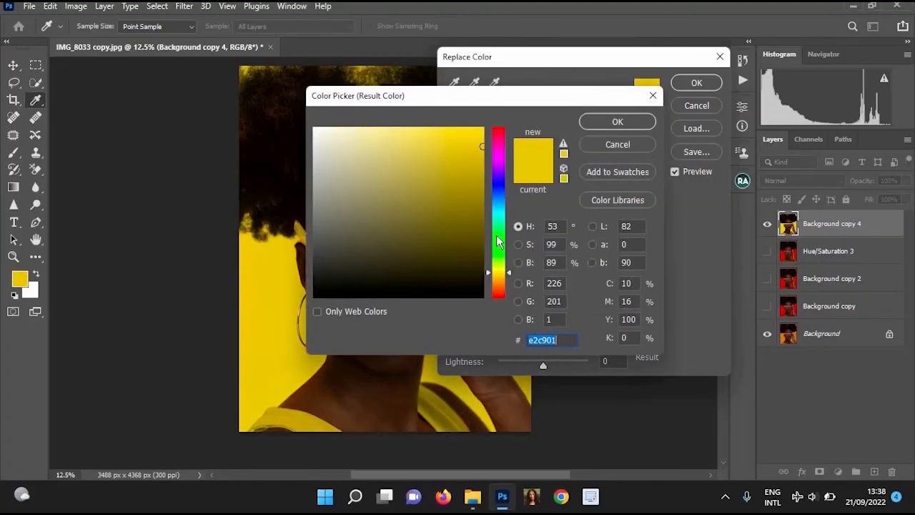
Set the replacement result color to green 01e22b and apply Replace Color
text(01e22b)
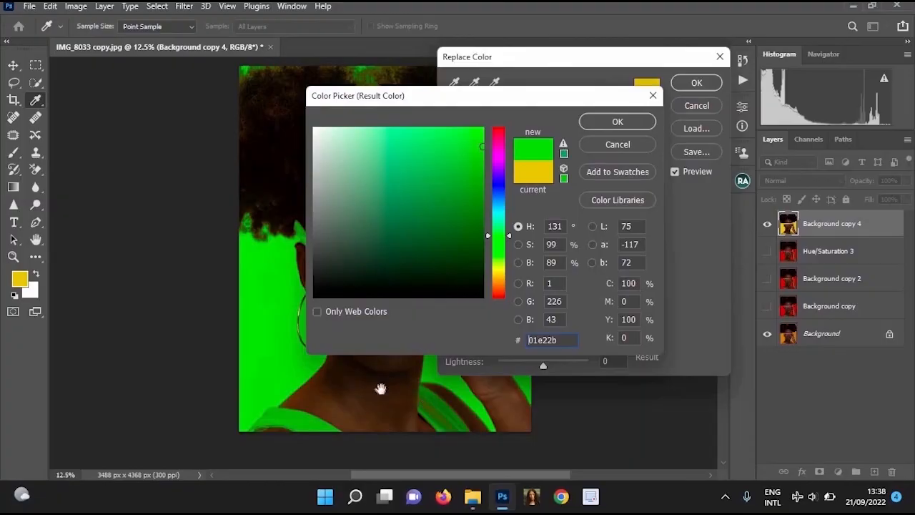
drag(252, 352, 143, 328)
ctrl+click(276, 257)
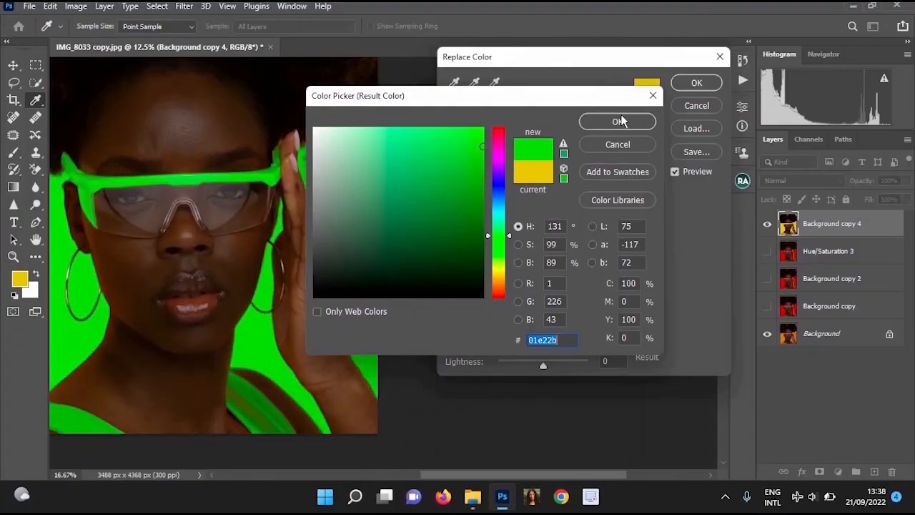
click(621, 121)
click(708, 85)
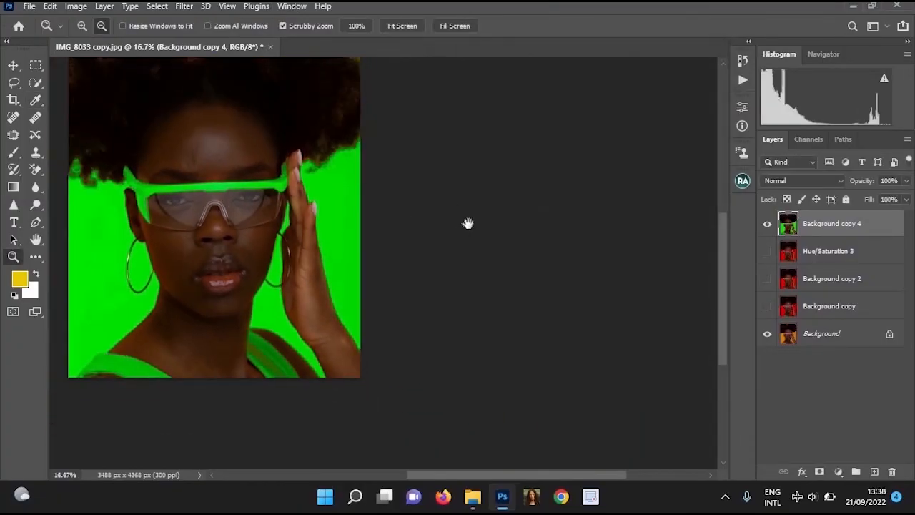
Compare the green recoloring with the original portrait by hiding and showing Background copy 4
drag(467, 224, 661, 228)
key(ctrl+plus)
click(767, 223)
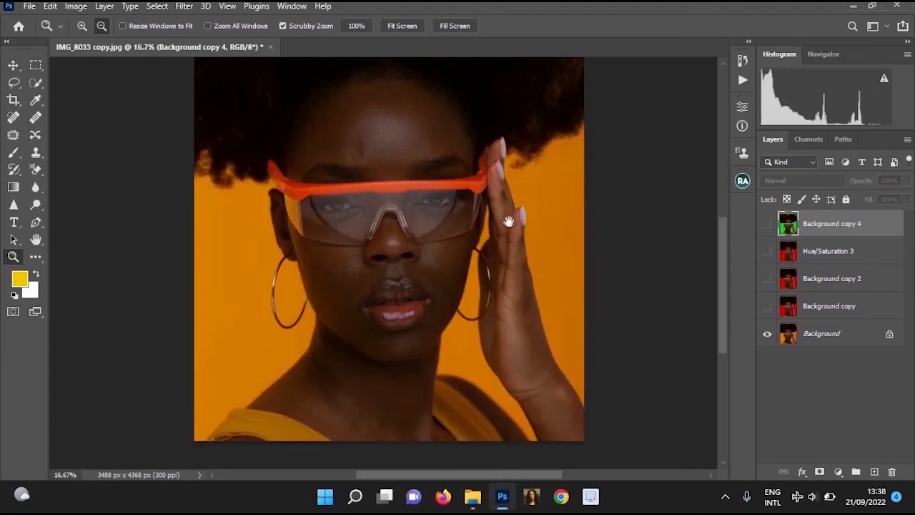
click(767, 224)
scroll(515, 250, up, 3)
alt+click(515, 250)
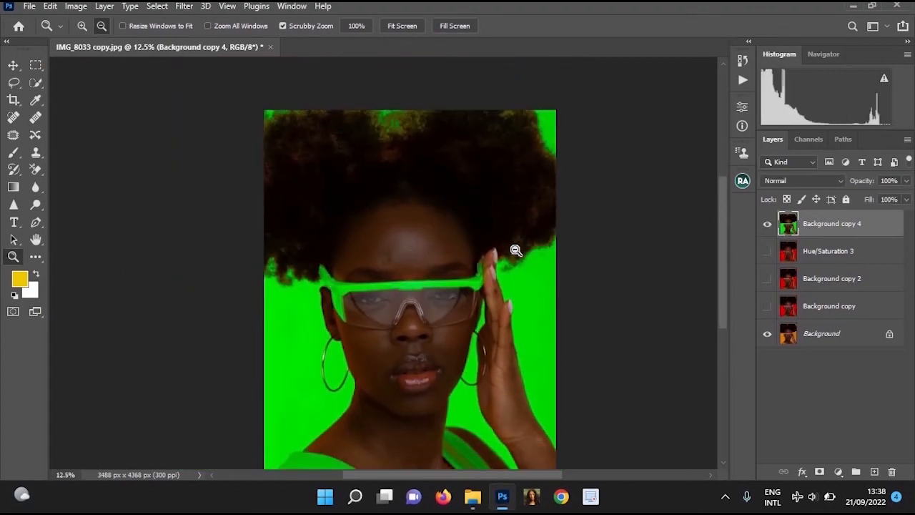